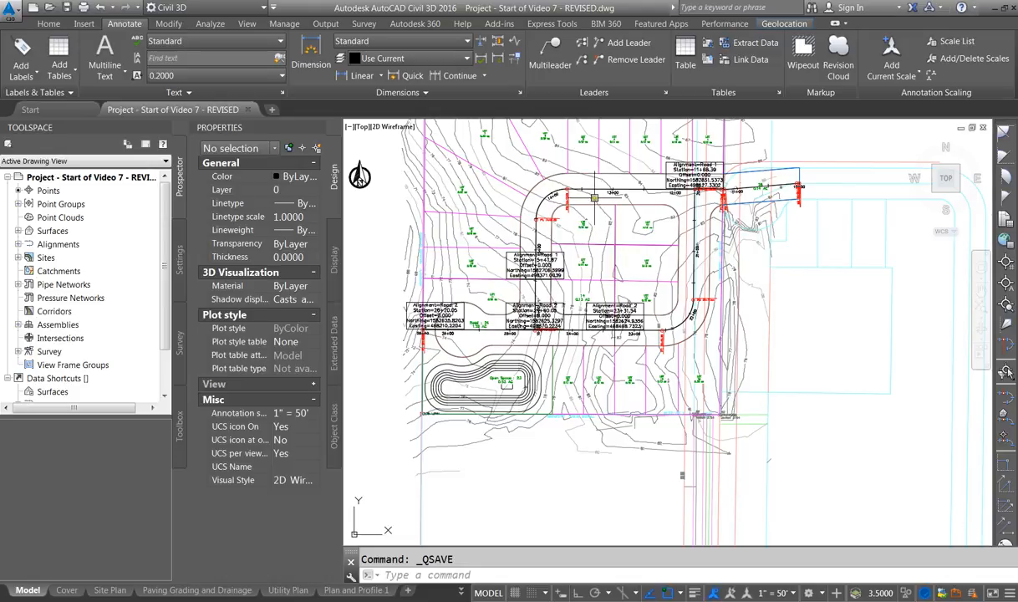
Send the Road 1 alignment to the back of the display order so its underlying polyline can be selected.
scroll(593, 197, "up", 3)
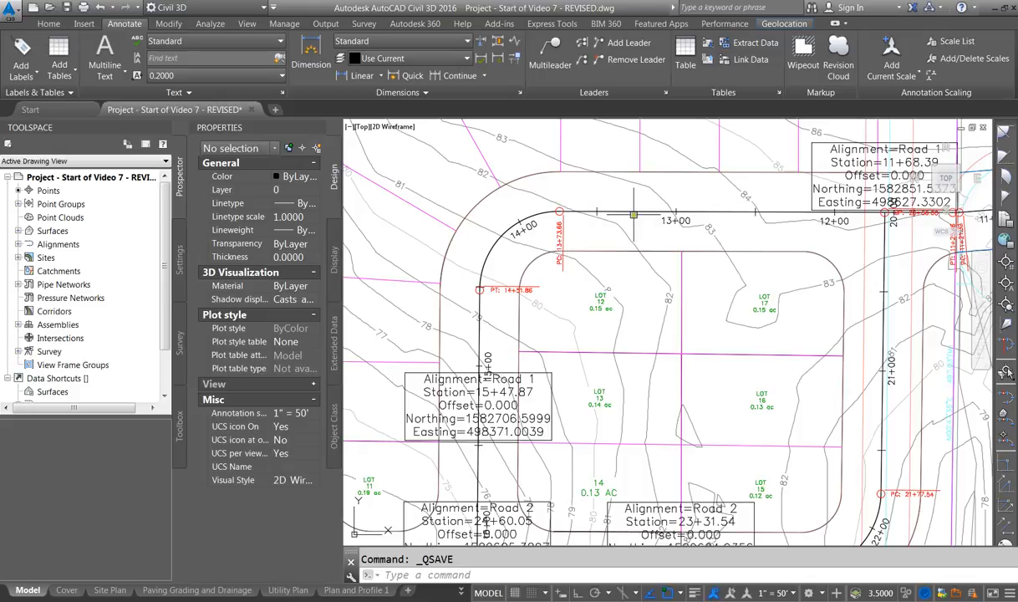
left_click(597, 208)
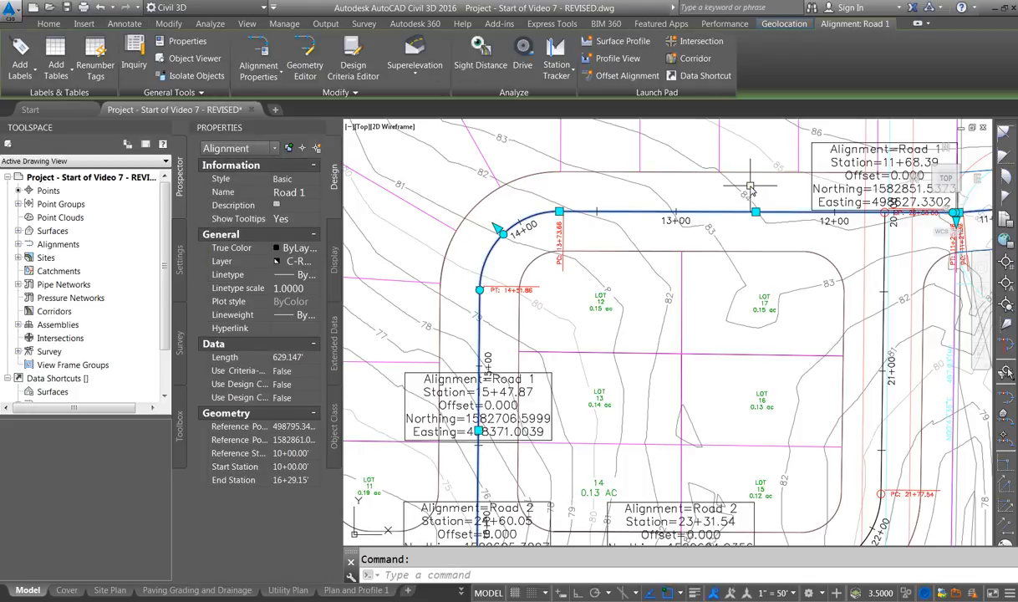
scroll(443, 230, "down", 5)
scroll(357, 217, "up", 2)
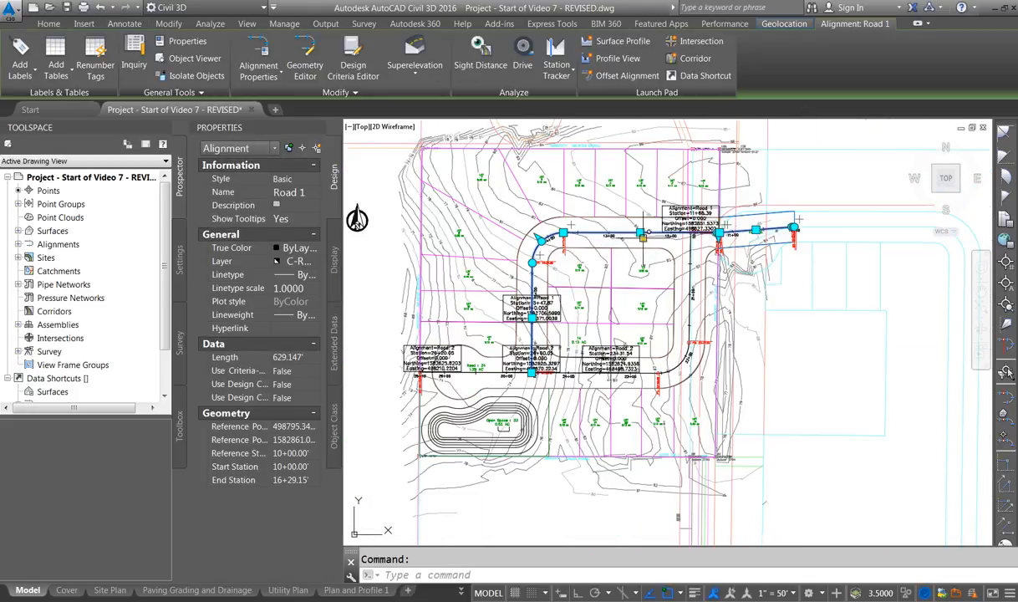
scroll(608, 233, "up", 2)
right_click(588, 235)
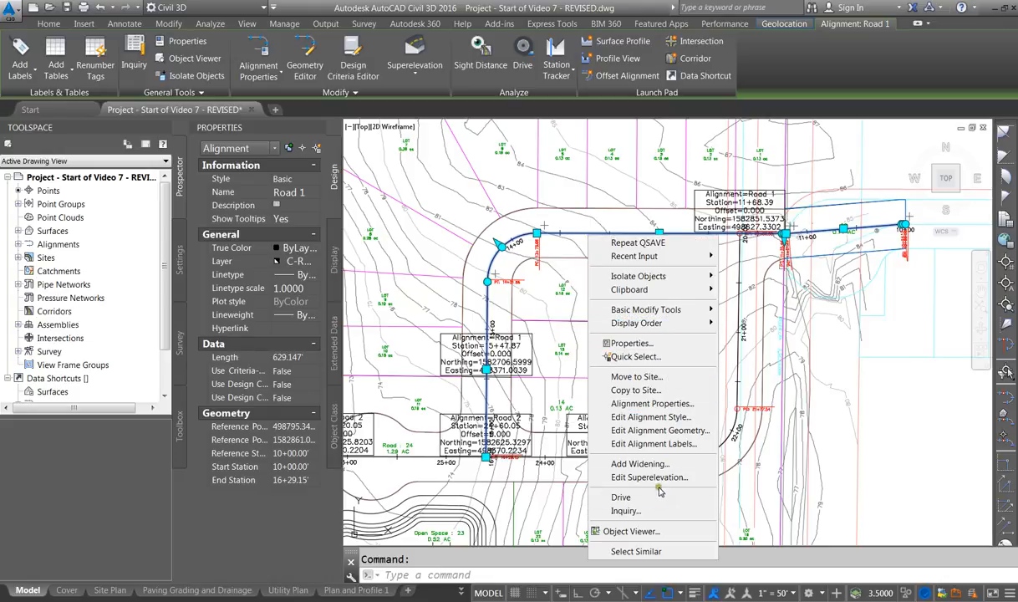
mouse_move(636, 331)
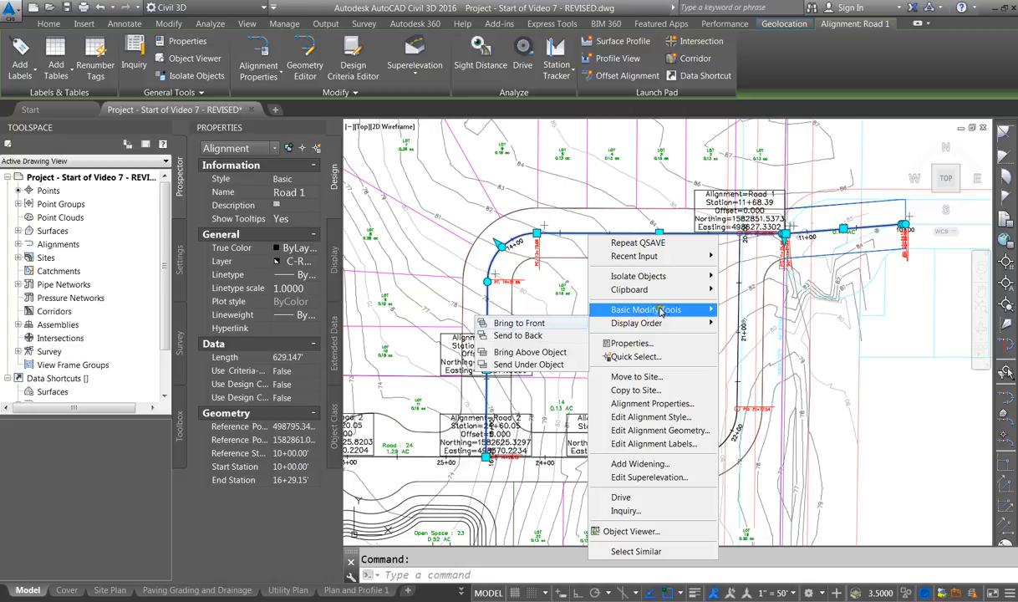
left_click(508, 336)
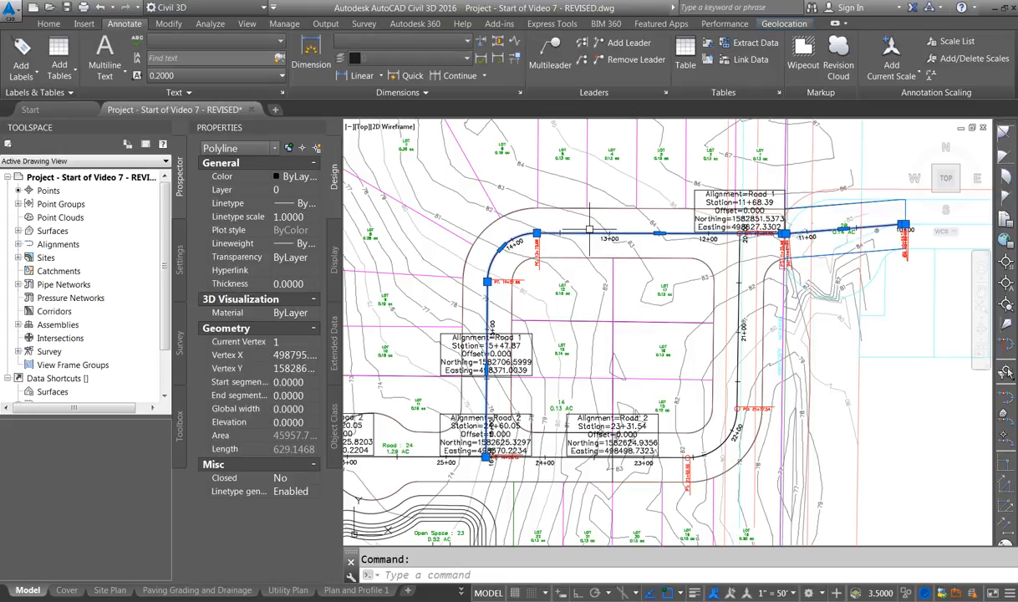
key("Escape")
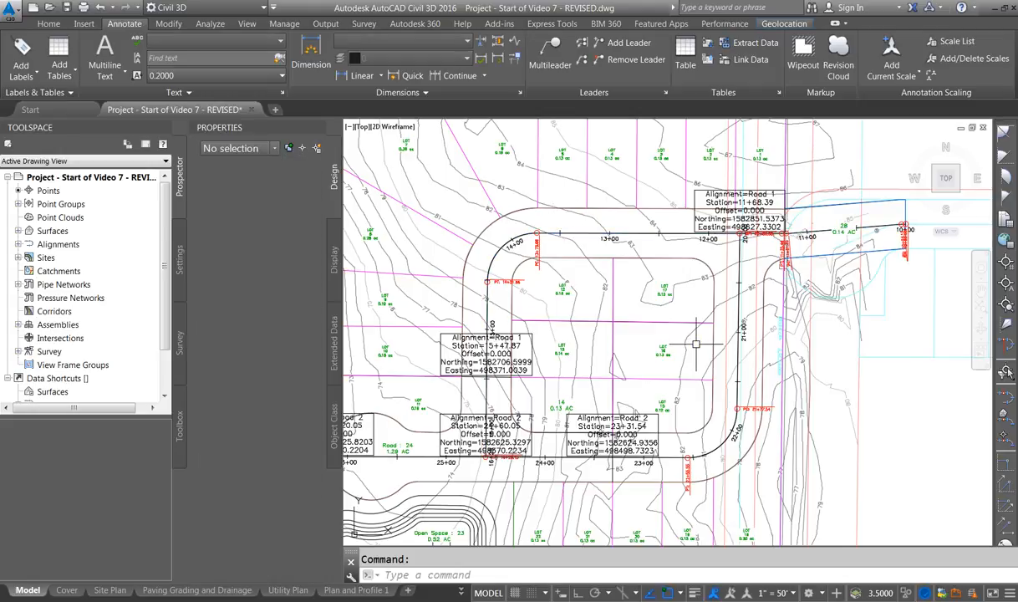
Offset the Road 1 centerline polyline by 10 to both sides.
type("o")
key("Return")
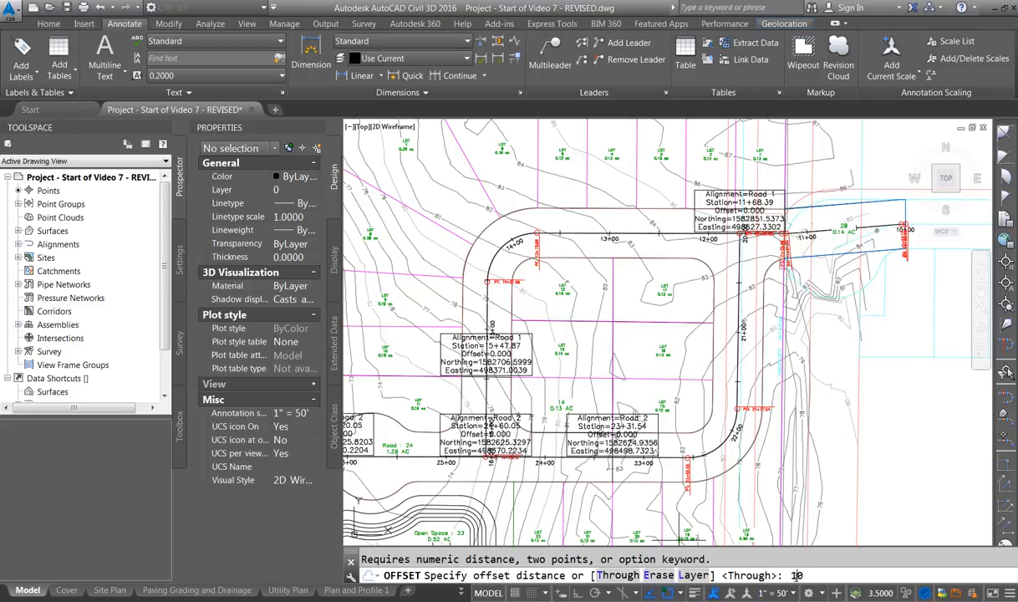
type("10")
key("Return")
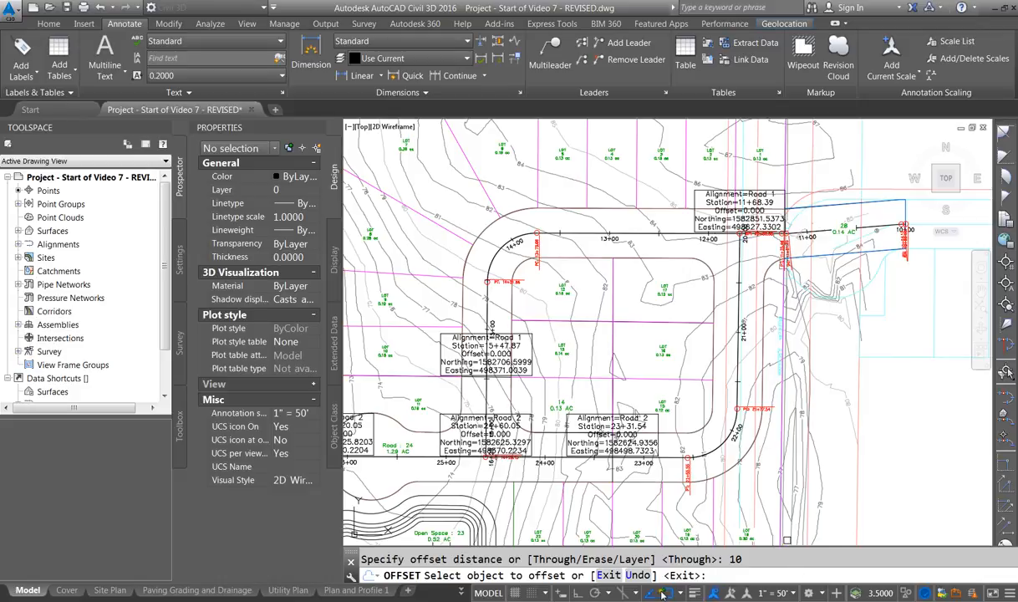
left_click(584, 239)
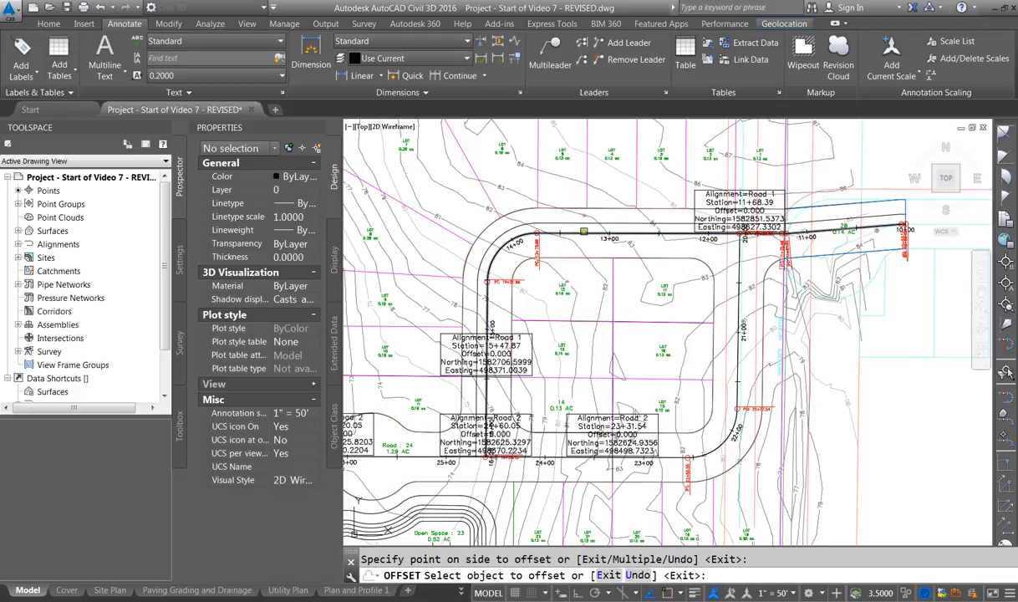
left_click(551, 214)
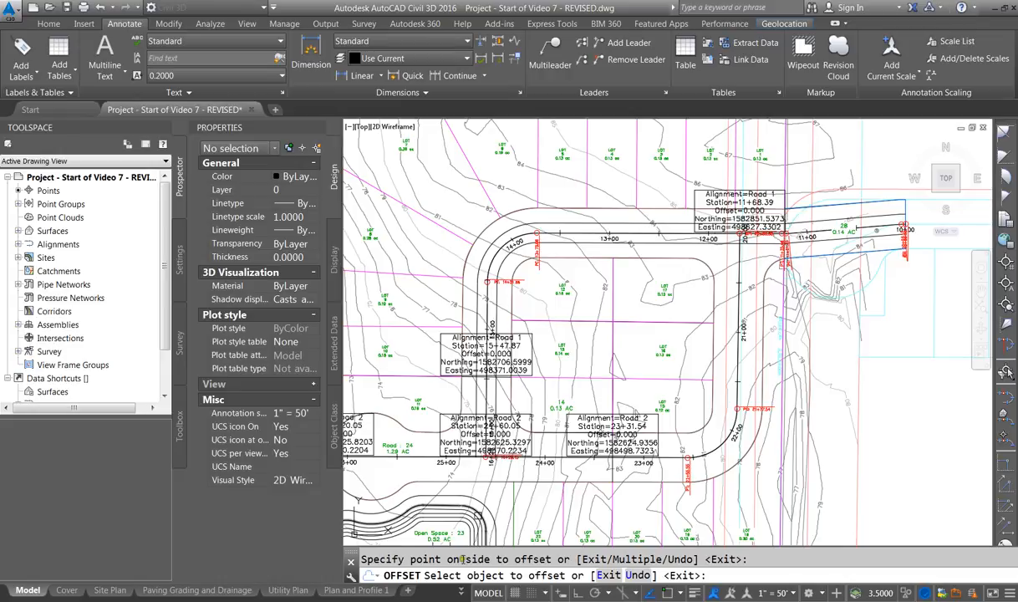
Offset the Road 2 centerline polyline to both sides at the same distance of 10.
left_click(416, 458)
left_click(408, 441)
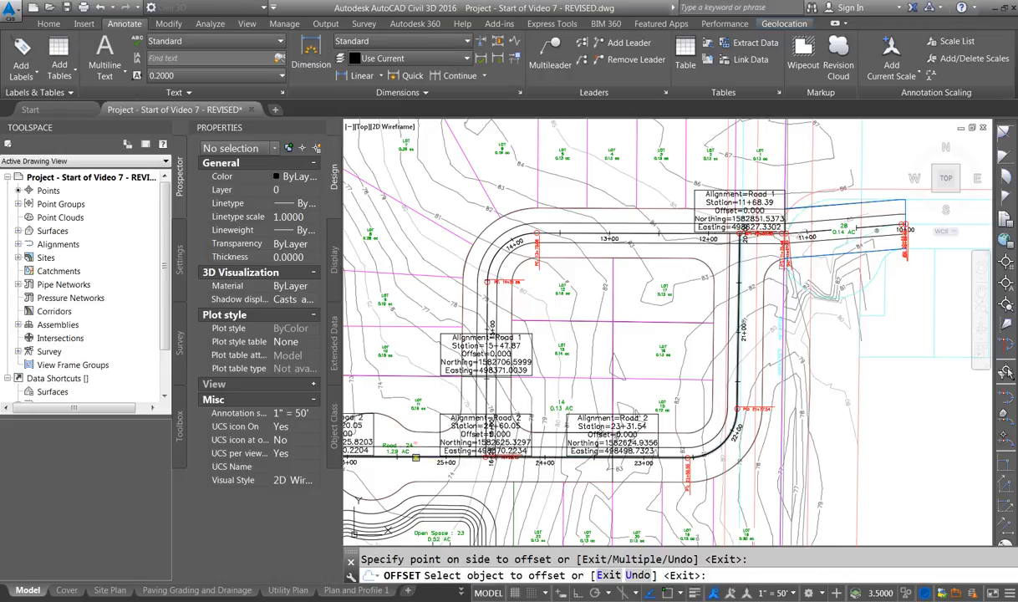
left_click(416, 458)
left_click(415, 478)
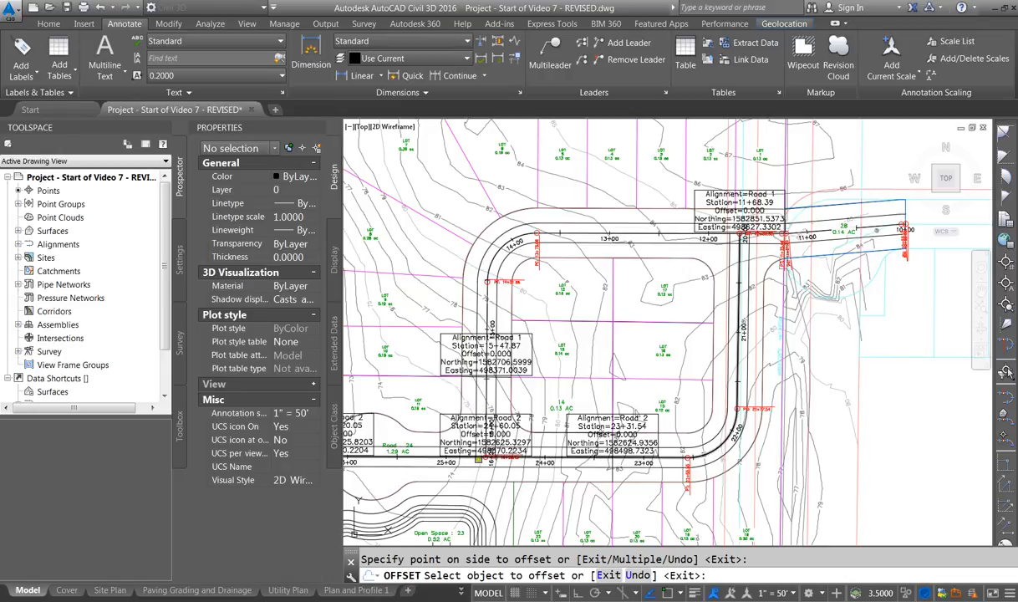
key("Escape")
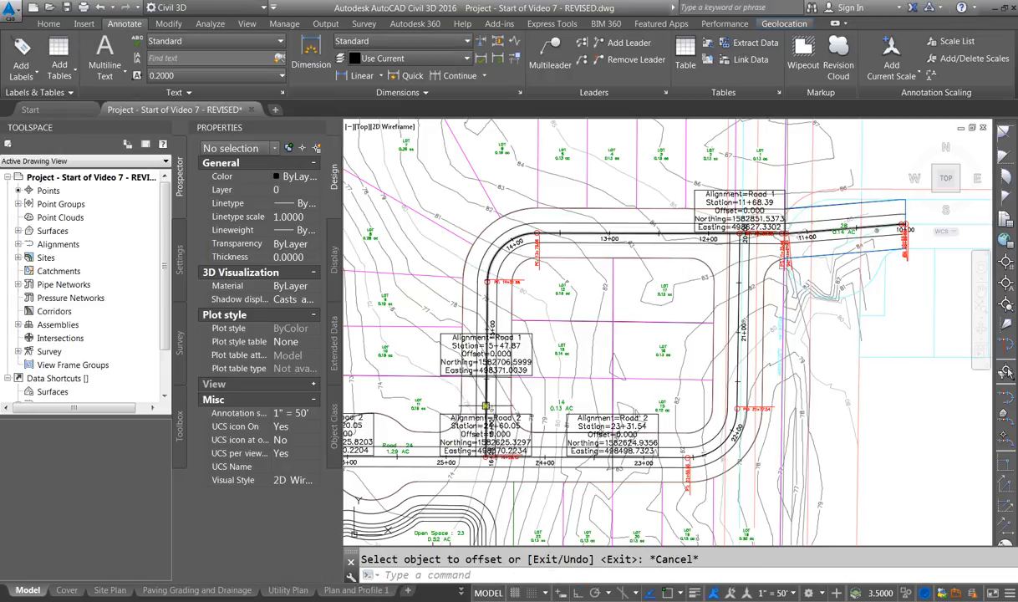
Move the Road 2 station labels 24+60.05 and 26+20.05 and the Road 1 label 15+47.87 clear of the roads.
scroll(464, 417, "down", 2)
left_click(486, 427)
left_click(487, 427)
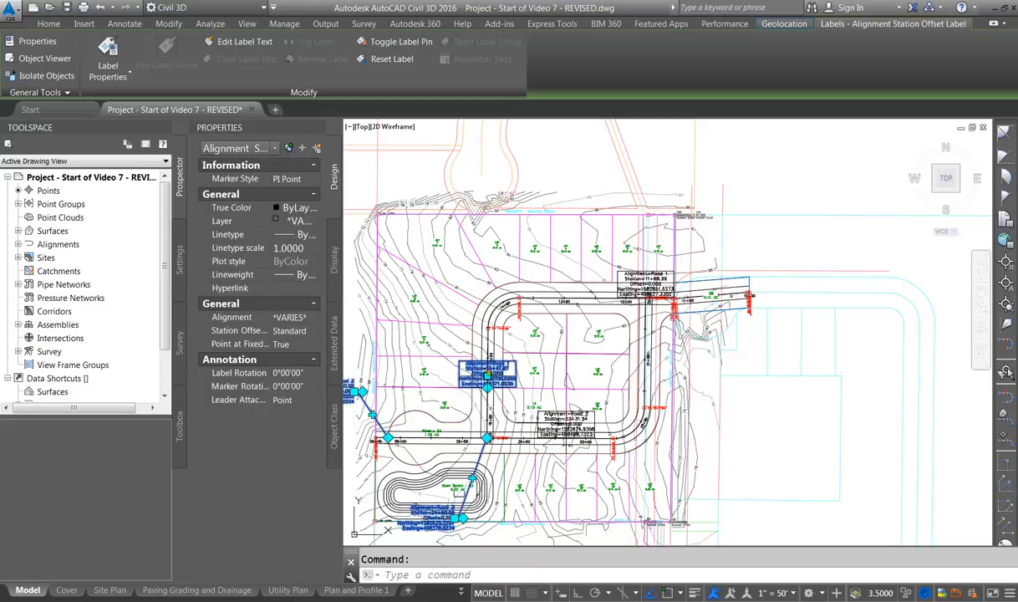
left_click(487, 376)
left_click(426, 338)
Move the Road 2 station label 23+31.54 and the Road 1 label 11+68.39 clear of the roads.
left_click(566, 428)
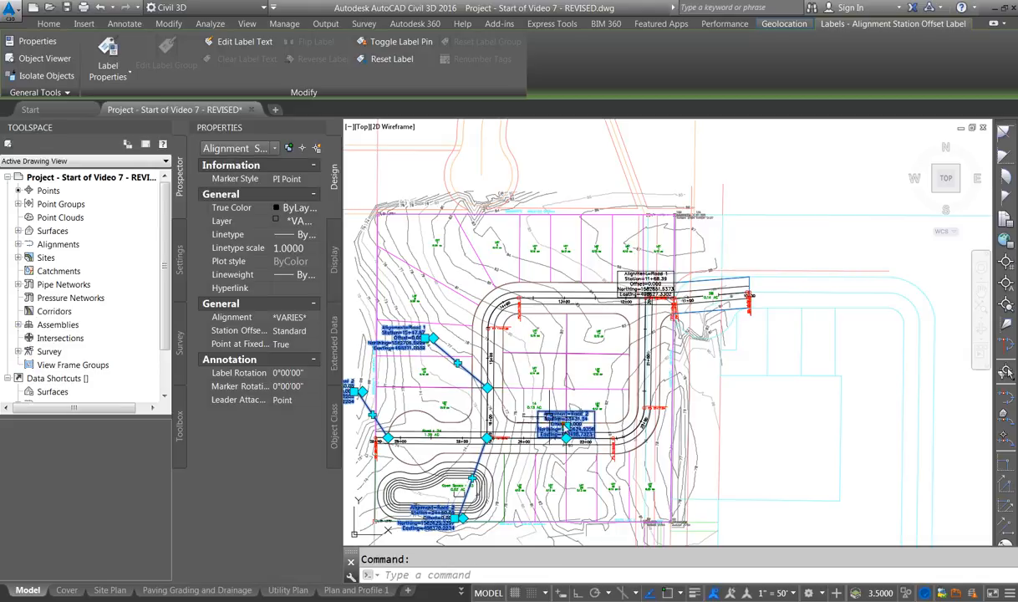
left_click(566, 426)
left_click(592, 477)
left_click(646, 287)
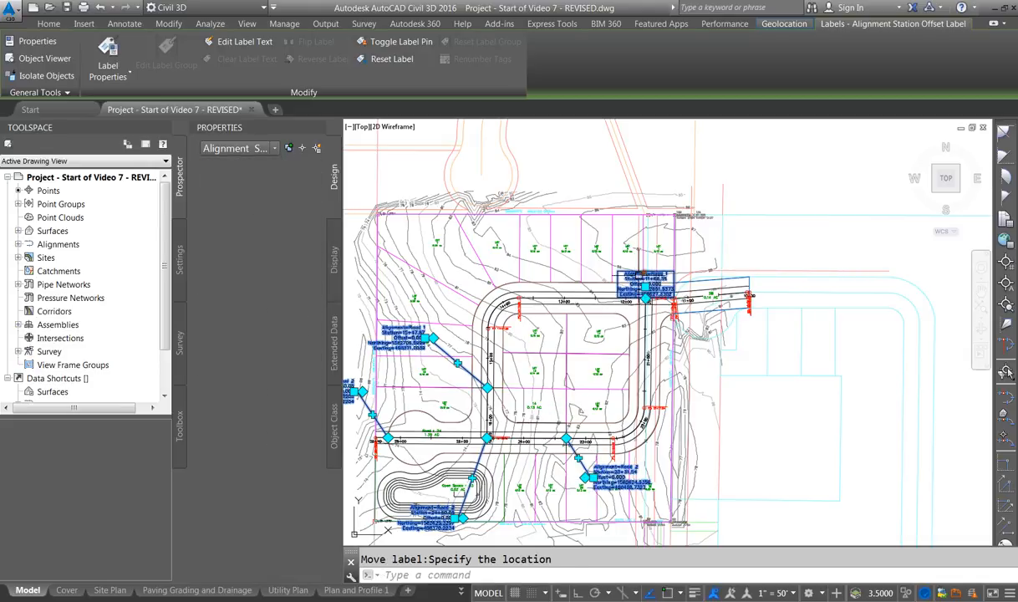
left_click(646, 287)
left_click(625, 253)
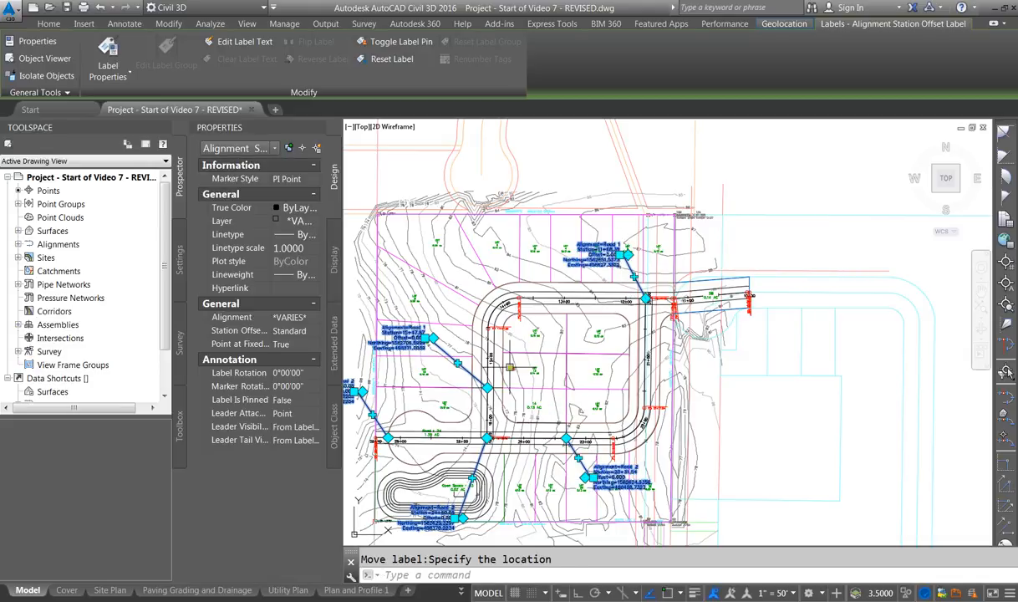
scroll(473, 432, "up", 5)
key("Escape")
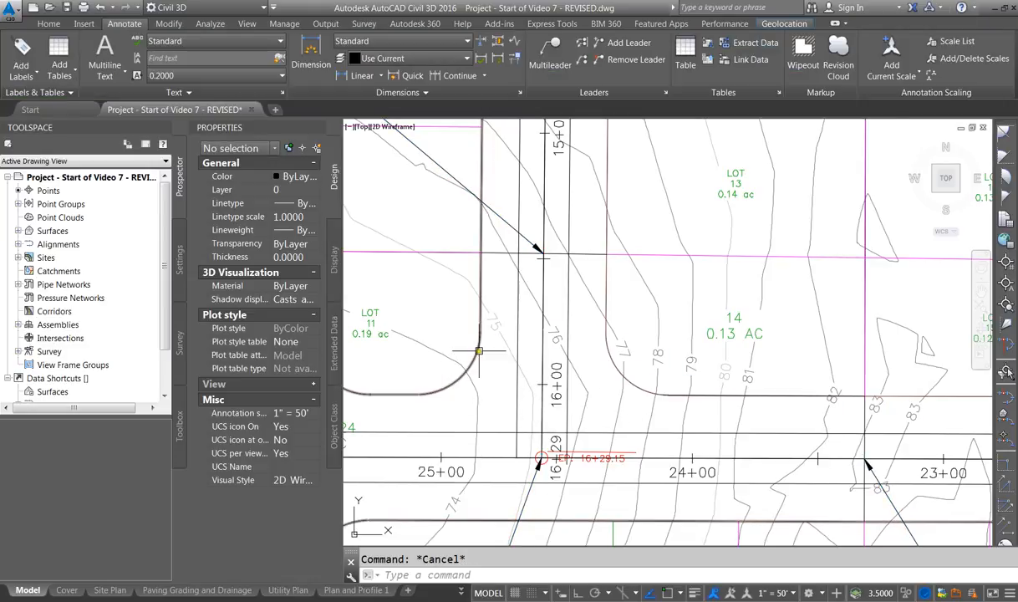
Trim the crossing offset lines at the southern intersection of Road 1 and Road 2 near station 16+29.15.
type("ts o")
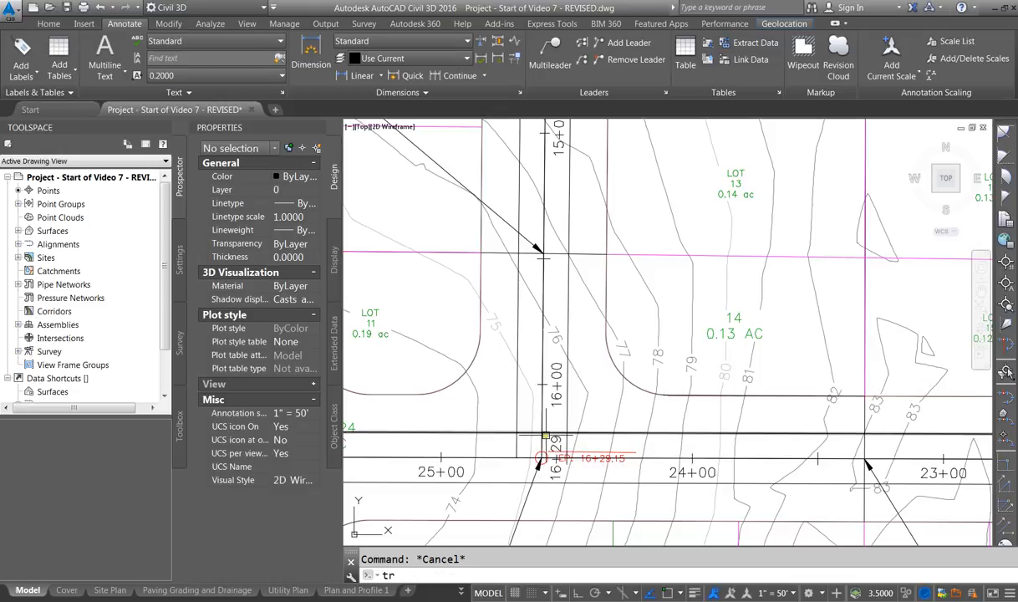
type("r")
key("Return")
key("Return")
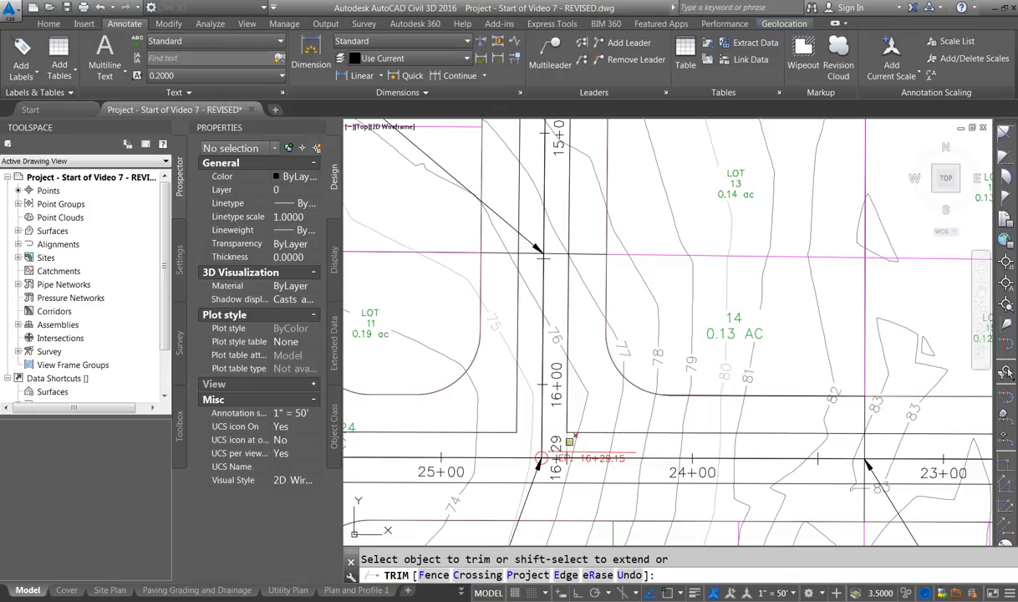
Trim the crossing offset lines at the northern intersection near station 20+00 and erase the leftover segment across Road 2.
scroll(453, 468, "down", 8)
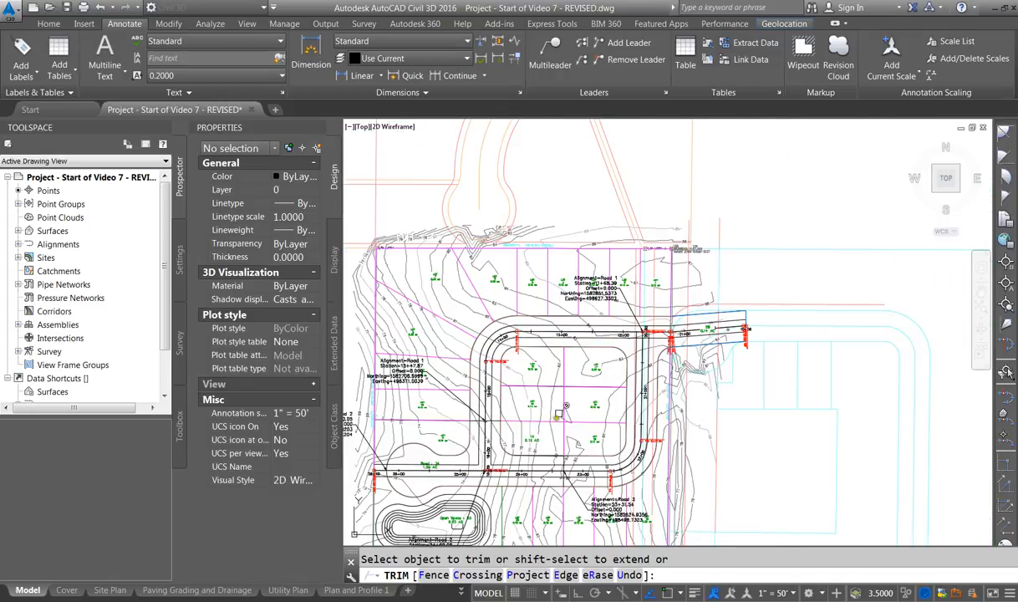
scroll(493, 378, "up", 8)
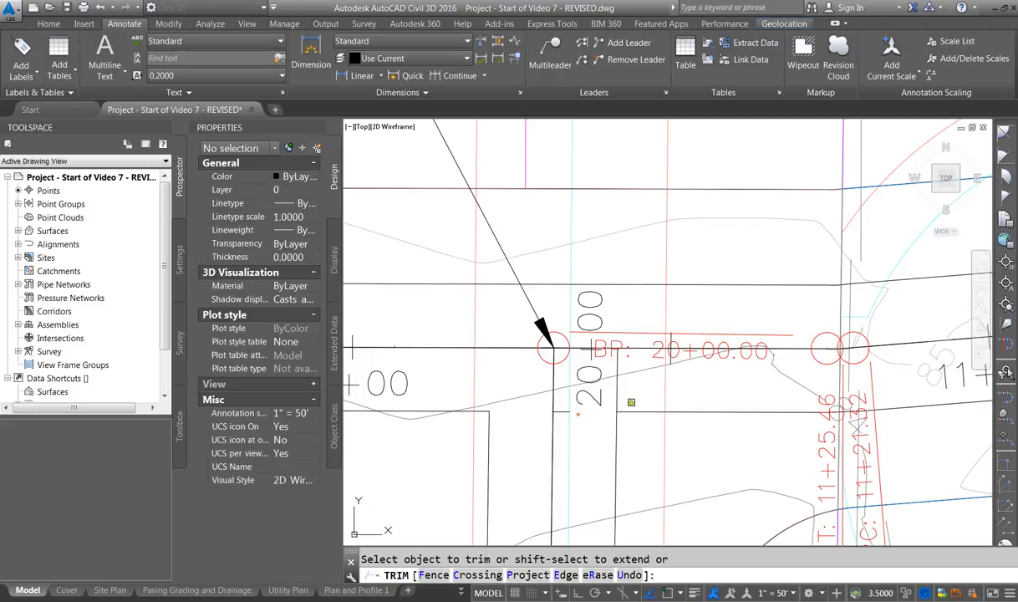
left_click(618, 390)
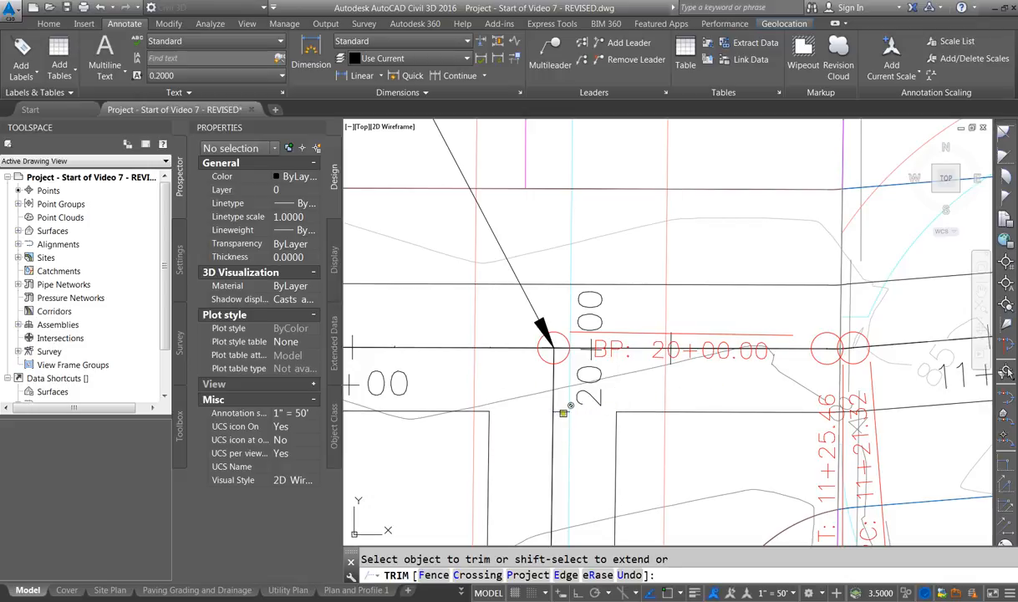
key("Escape")
left_click(562, 412)
key("Delete")
Erase the leftover offset line stub at the southern intersection near station 16+29.15.
scroll(607, 360, "down", 10)
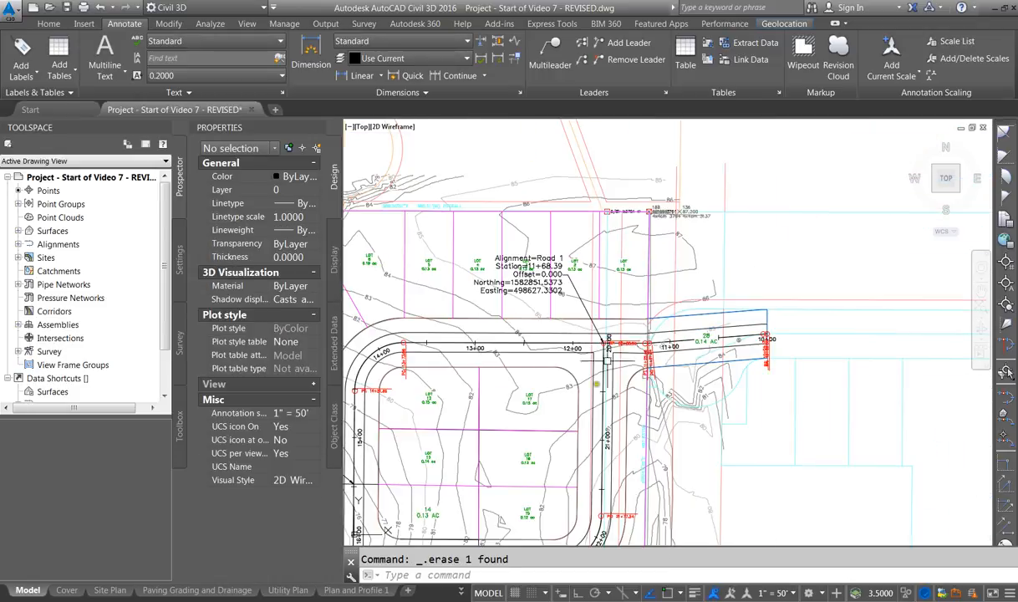
scroll(608, 359, "down", 3)
scroll(415, 471, "up", 12)
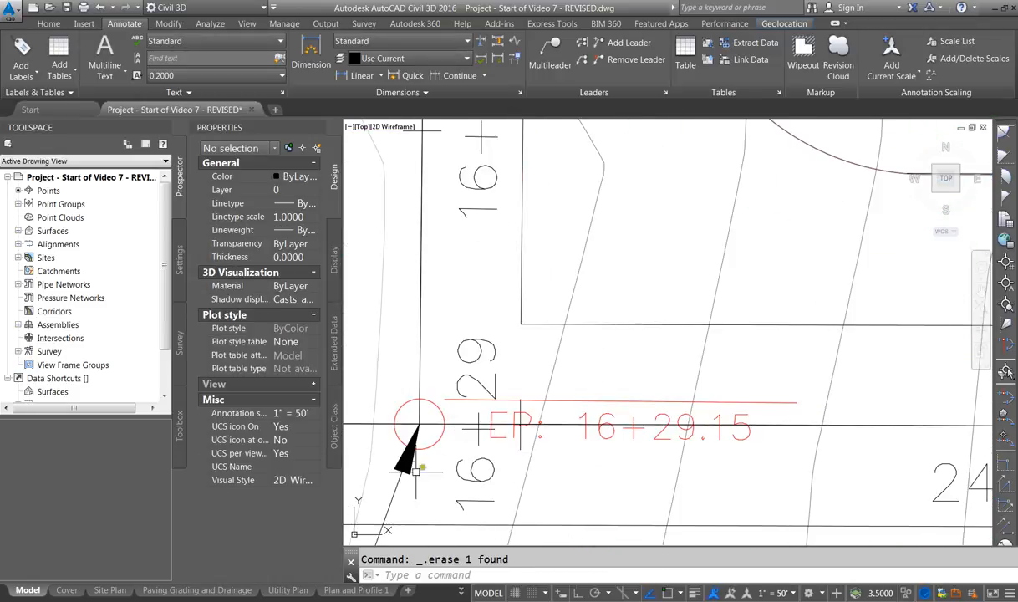
left_click(520, 446)
key("Delete")
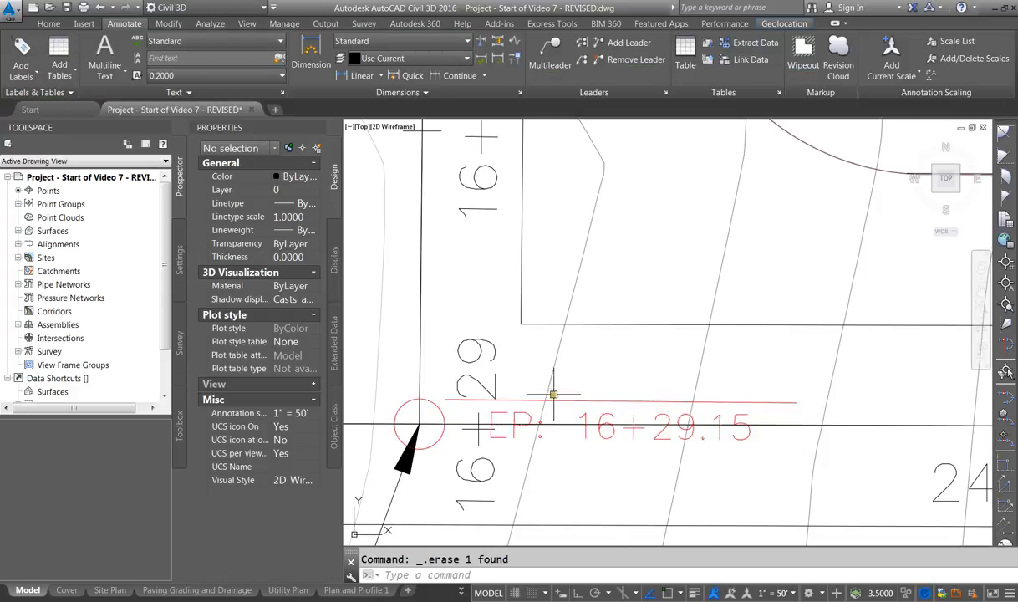
Fillet the western corner of the offset lines at the southern intersection with a radius of 25.
scroll(554, 394, "down", 4)
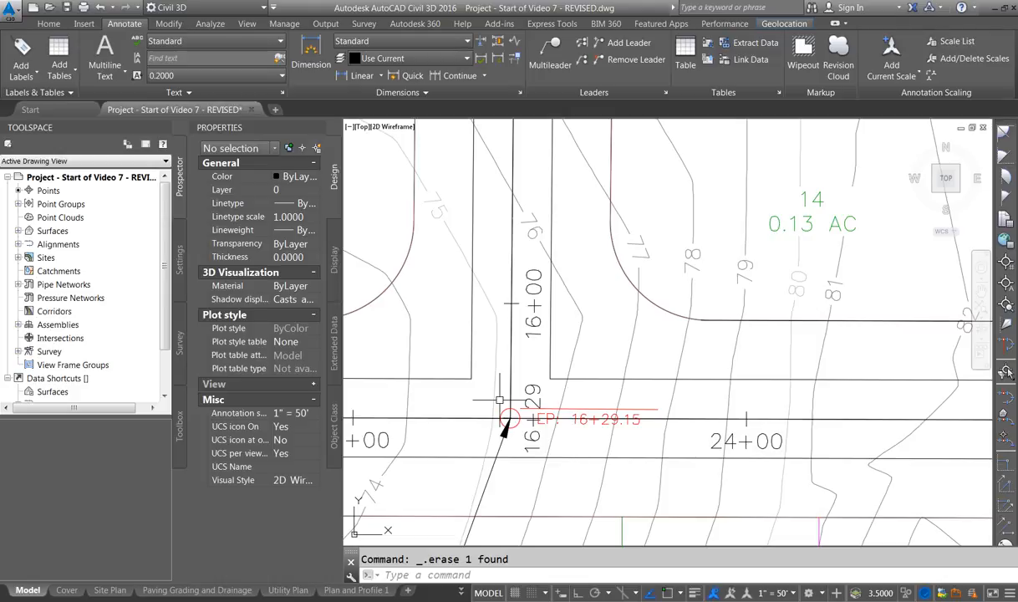
key("Return")
type("r")
key("Return")
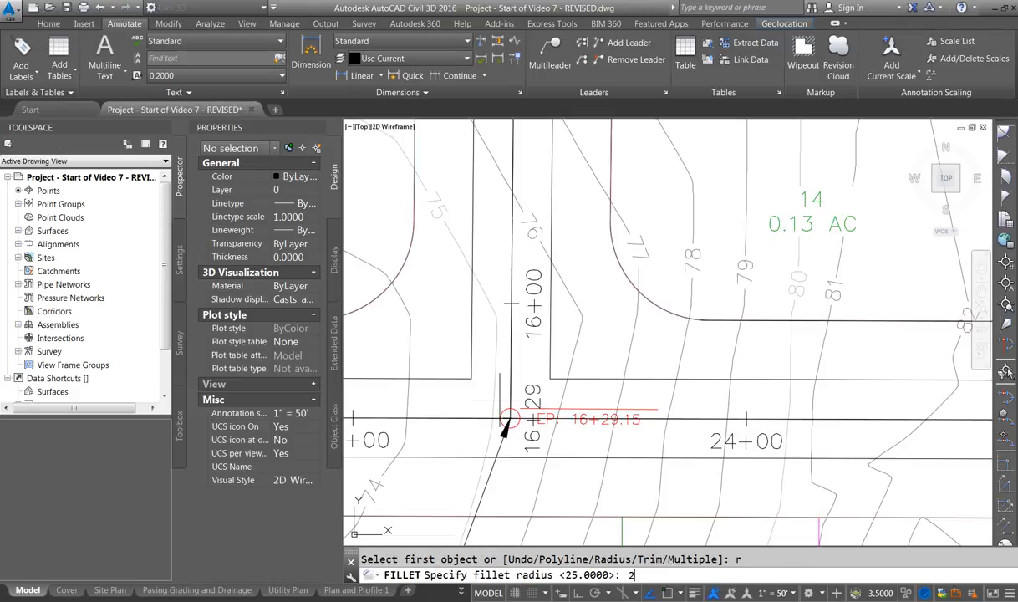
type("25")
key("Return")
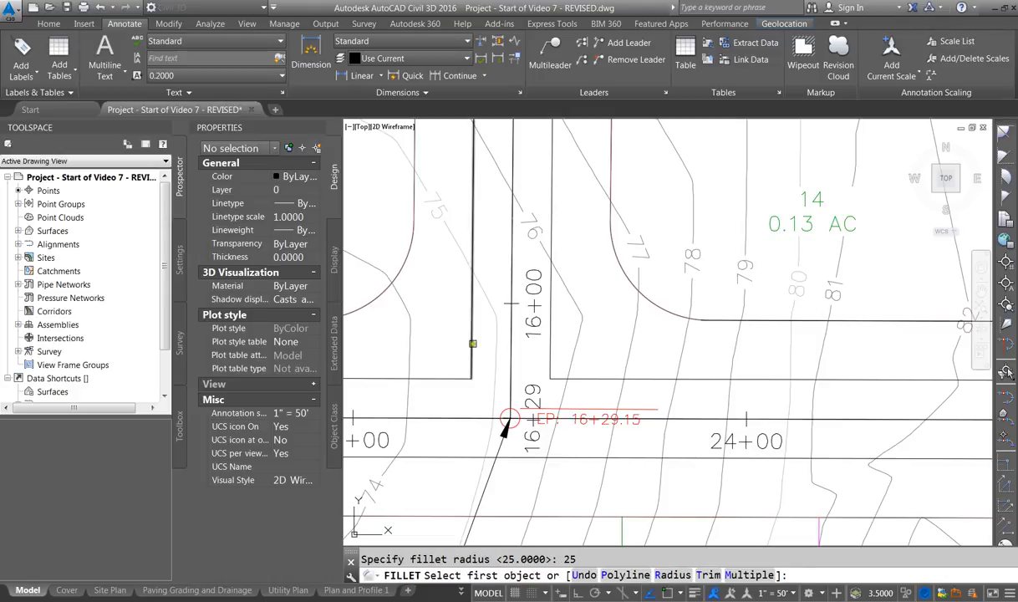
left_click(472, 342)
left_click(458, 377)
Fillet the eastern corner of the offset lines at the southern intersection with the same 25 radius.
right_click(508, 307)
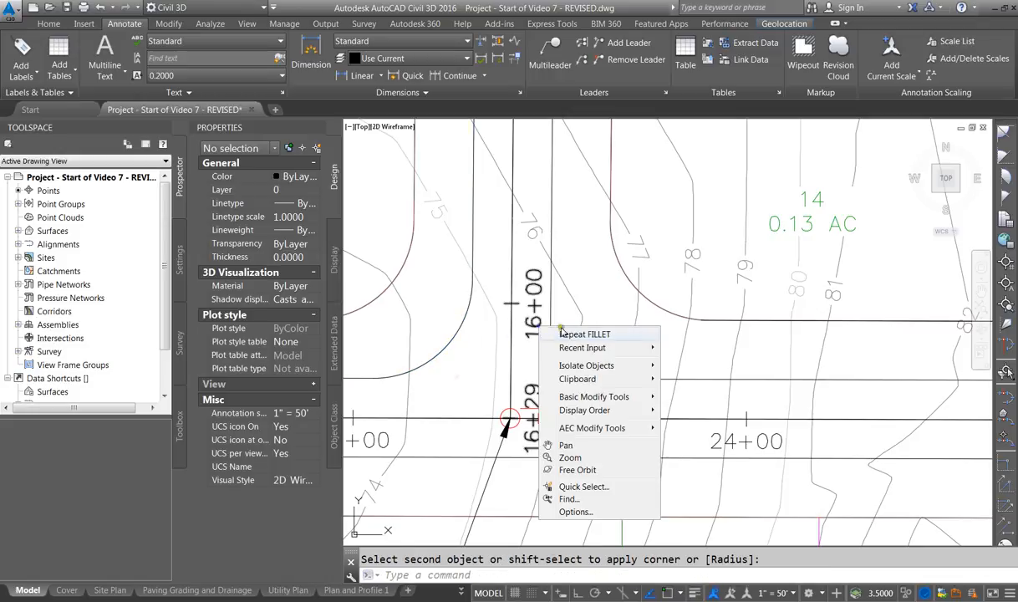
left_click(539, 313)
left_click(552, 337)
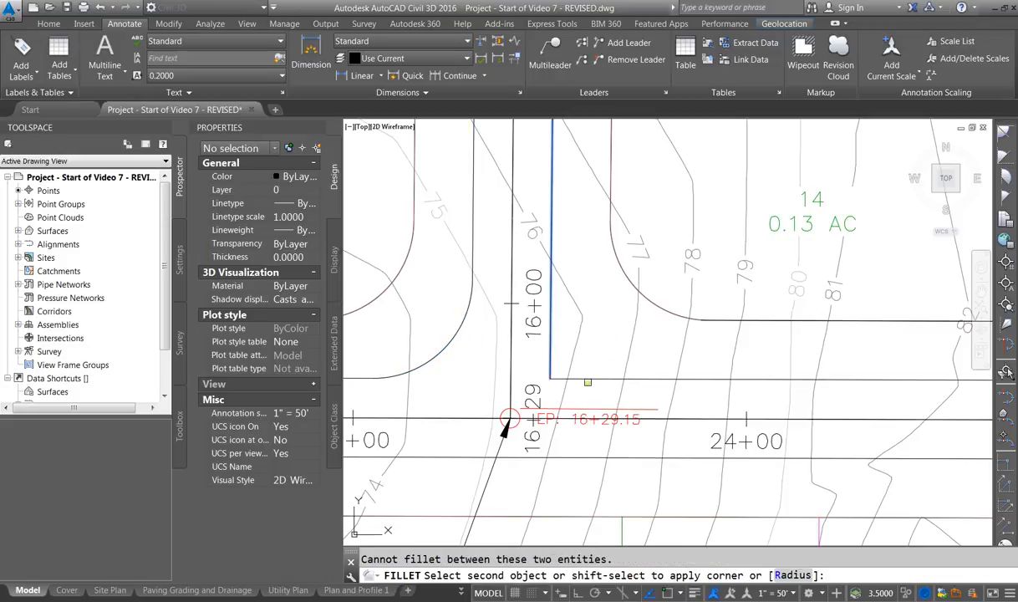
left_click(588, 382)
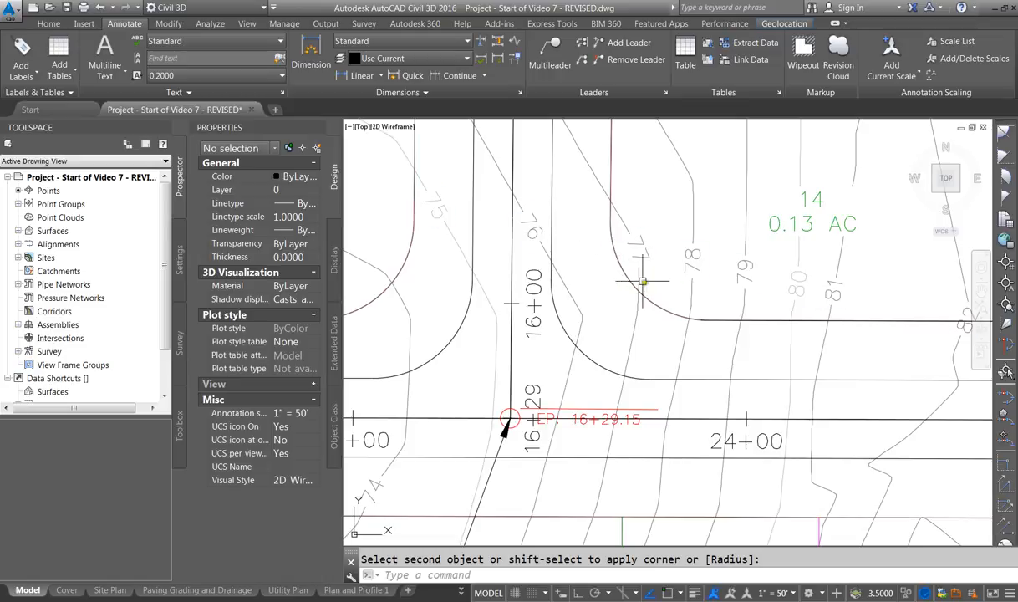
Fillet the western corner of the offset lines at the northern intersection near station 20+00 with a radius of 25.
scroll(586, 422, "down", 6)
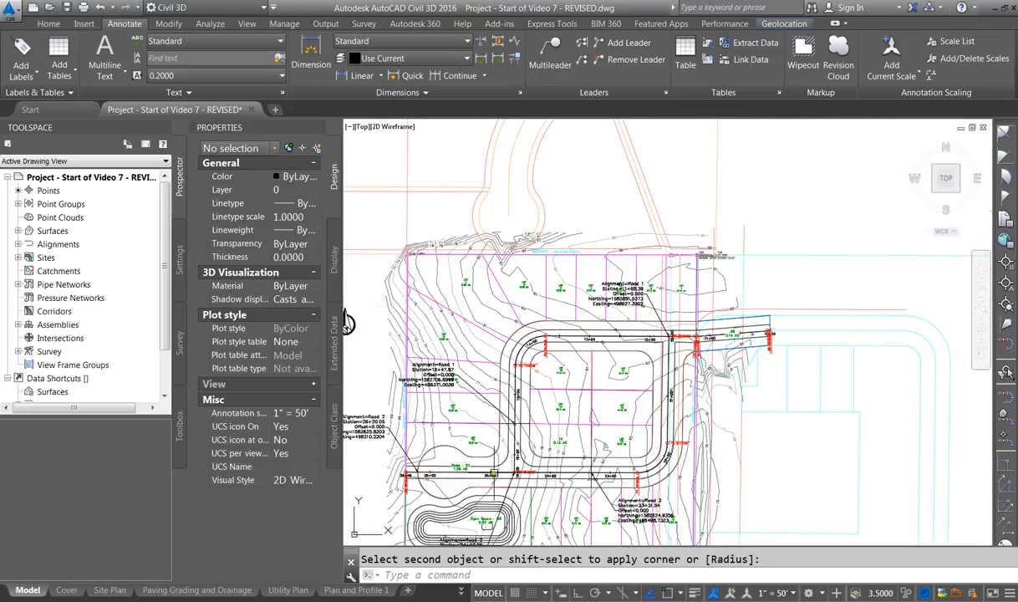
scroll(683, 350, "up", 8)
key("Return")
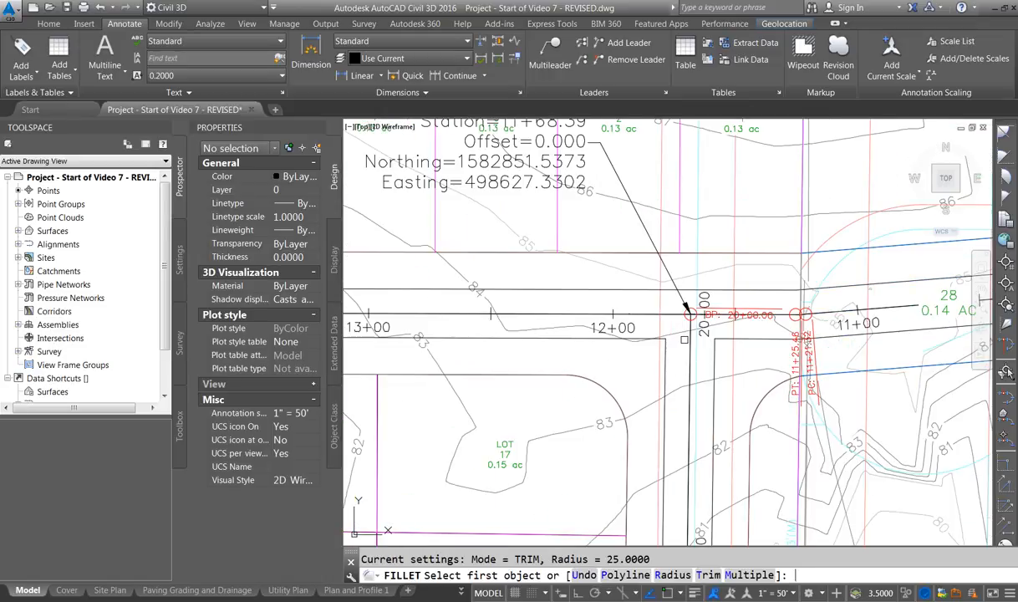
type("r")
key("Return")
type("25")
key("Return")
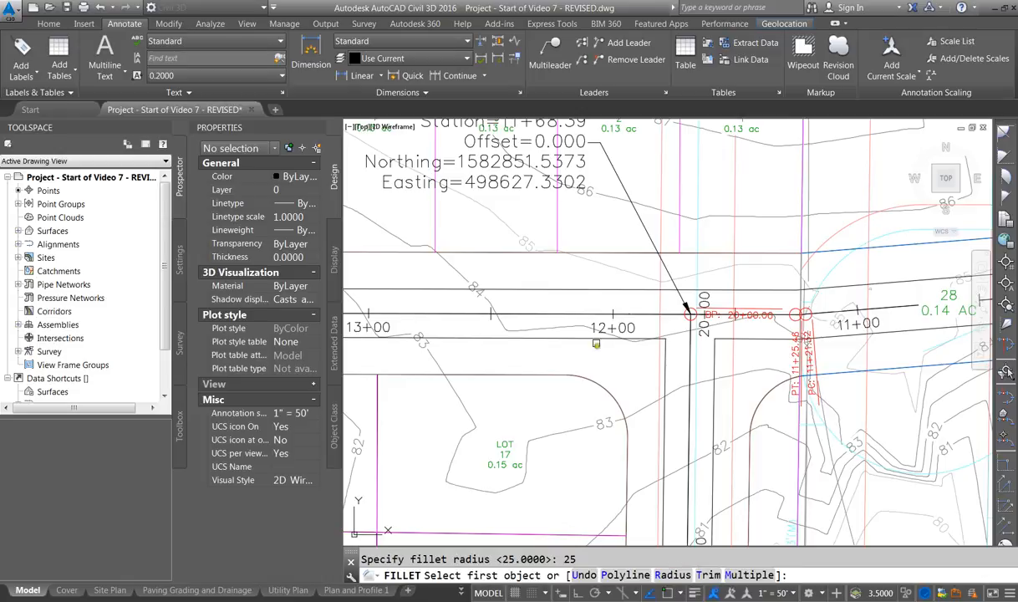
left_click(618, 337)
Fillet the eastern corner of the offset lines at the northern intersection with the same 25 radius.
right_click(720, 332)
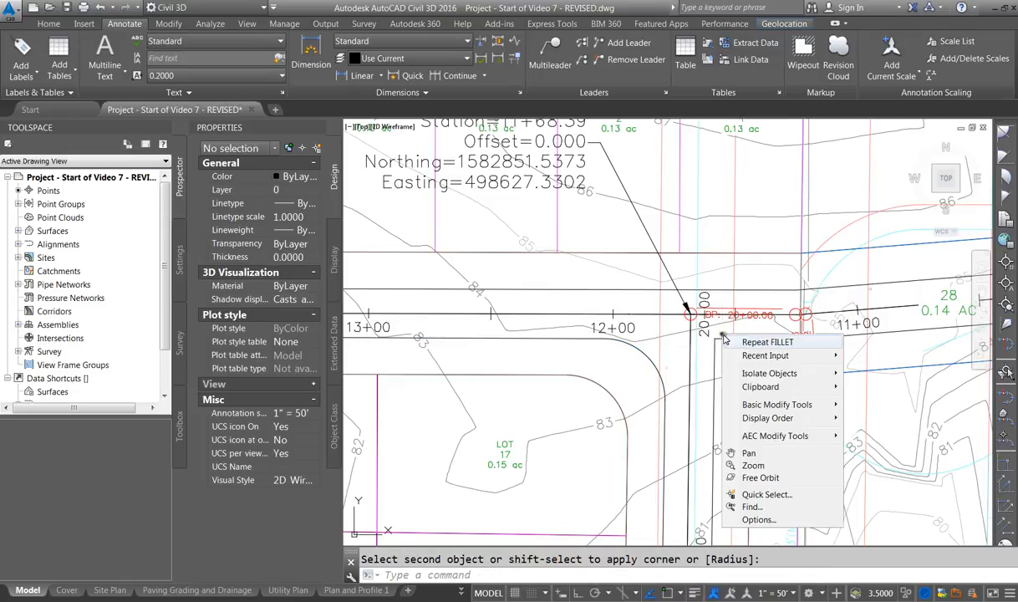
left_click(755, 343)
left_click(713, 362)
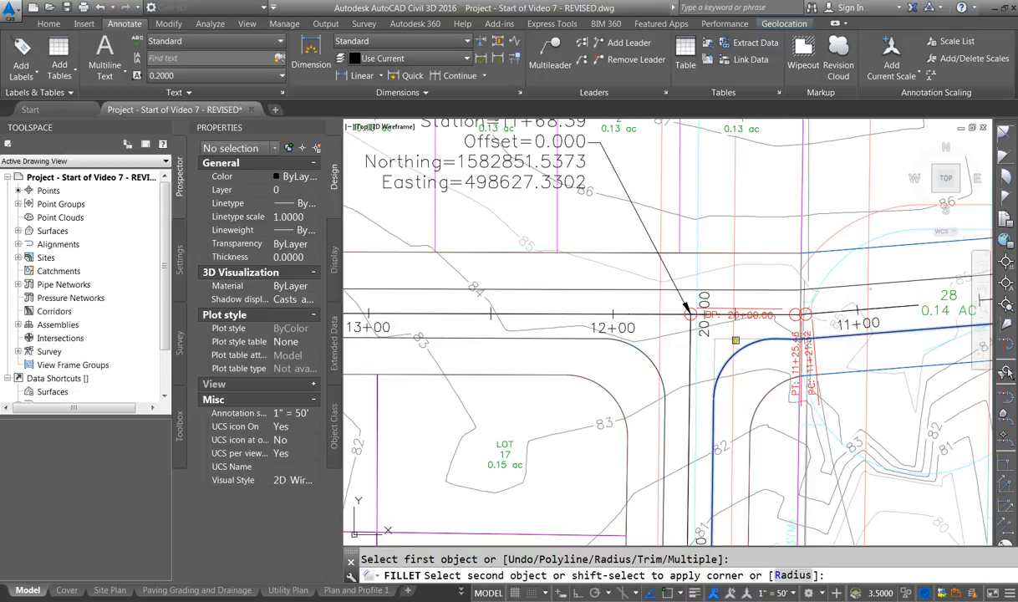
left_click(724, 339)
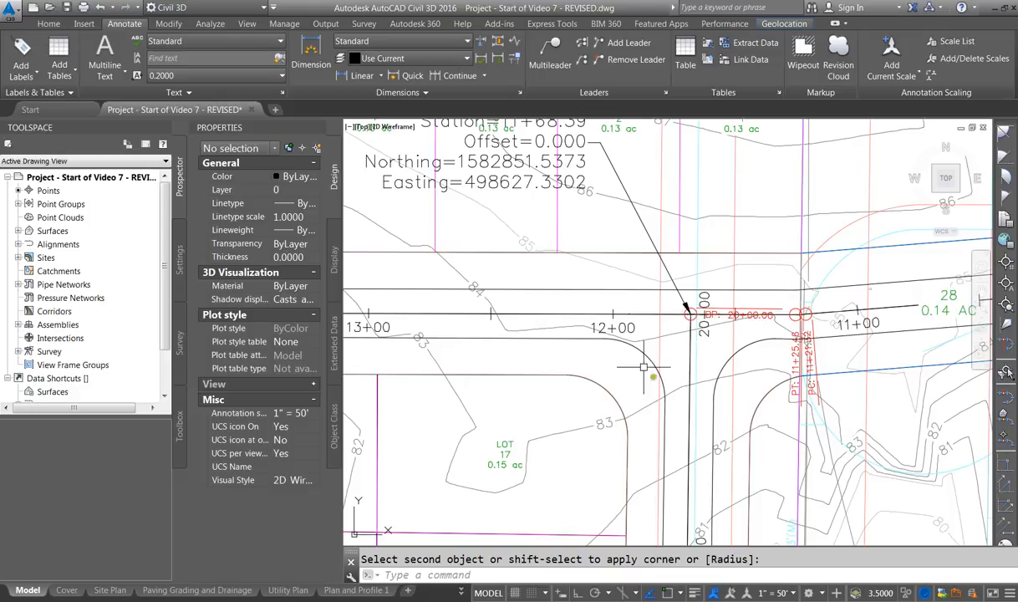
Examine the inner loop edge line around the central lots for continuity, and inspect the edge lines toward the cul-de-sac.
scroll(724, 304, "down", 2)
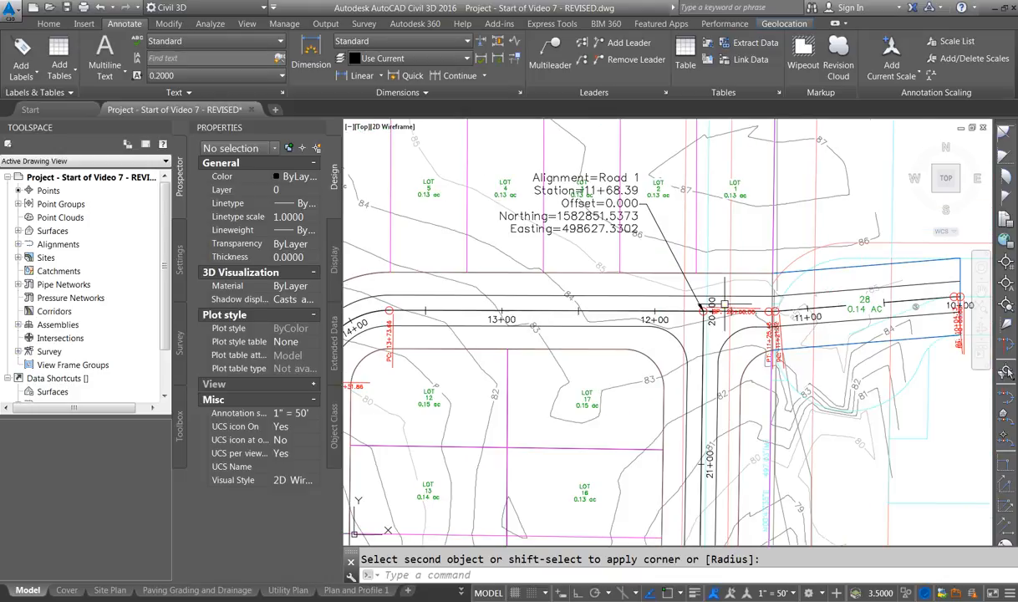
scroll(724, 304, "down", 2)
left_click(482, 508)
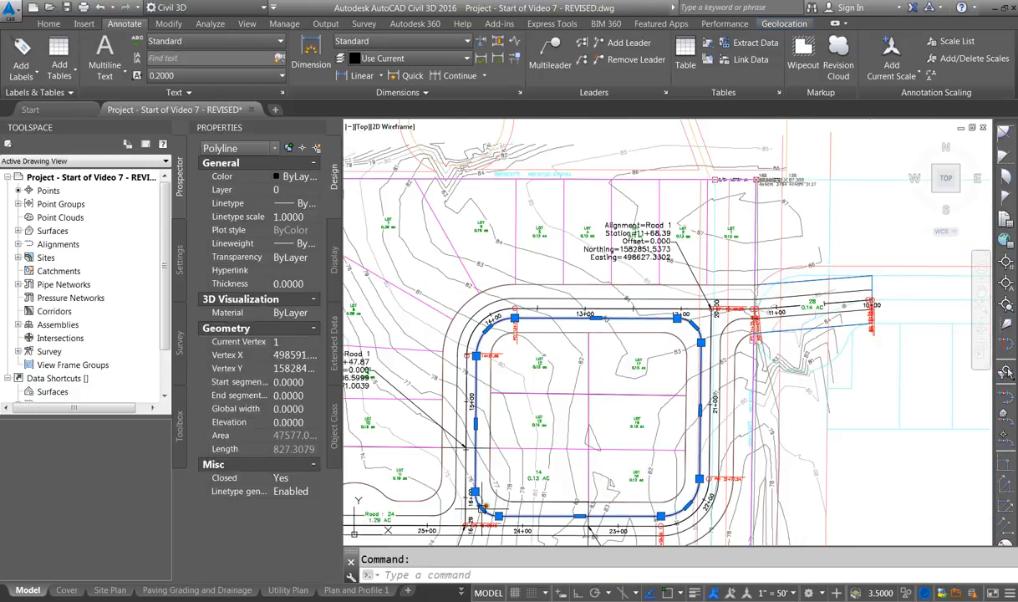
scroll(469, 477, "up", 2)
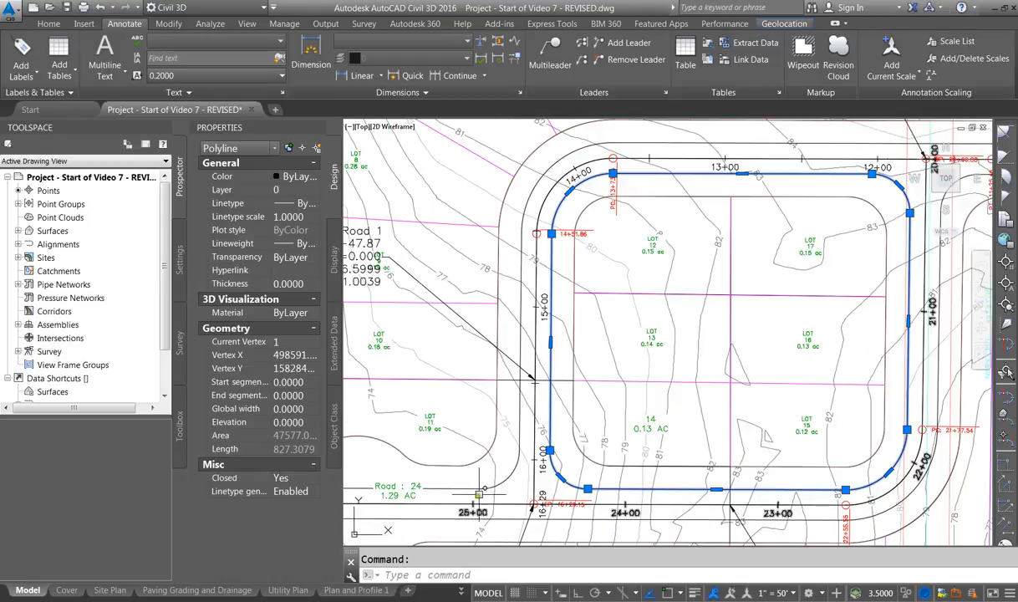
scroll(539, 443, "down", 2)
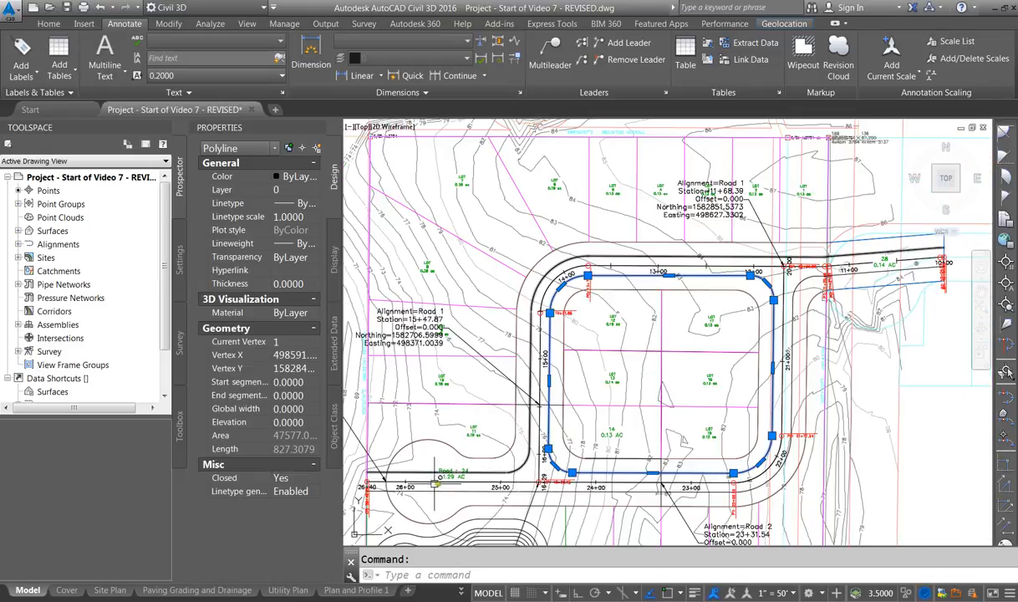
scroll(435, 484, "down", 2)
scroll(461, 477, "up", 4)
key("Escape")
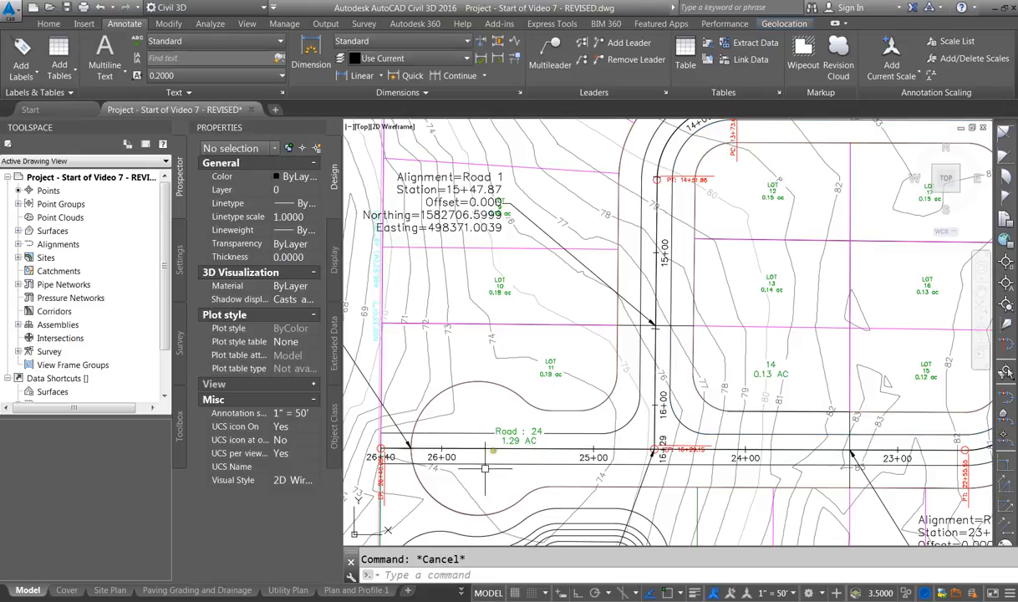
Draw a circle with a radius of 34 concentric with the cul-de-sac arc at the western end of Road 2.
type("c")
key("Return")
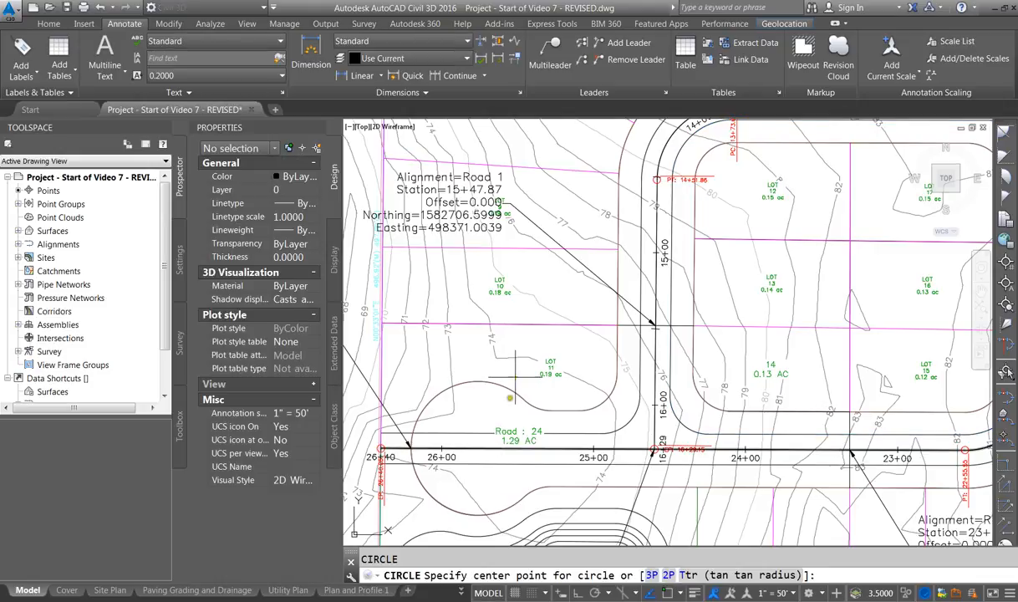
right_click(515, 374, "shift")
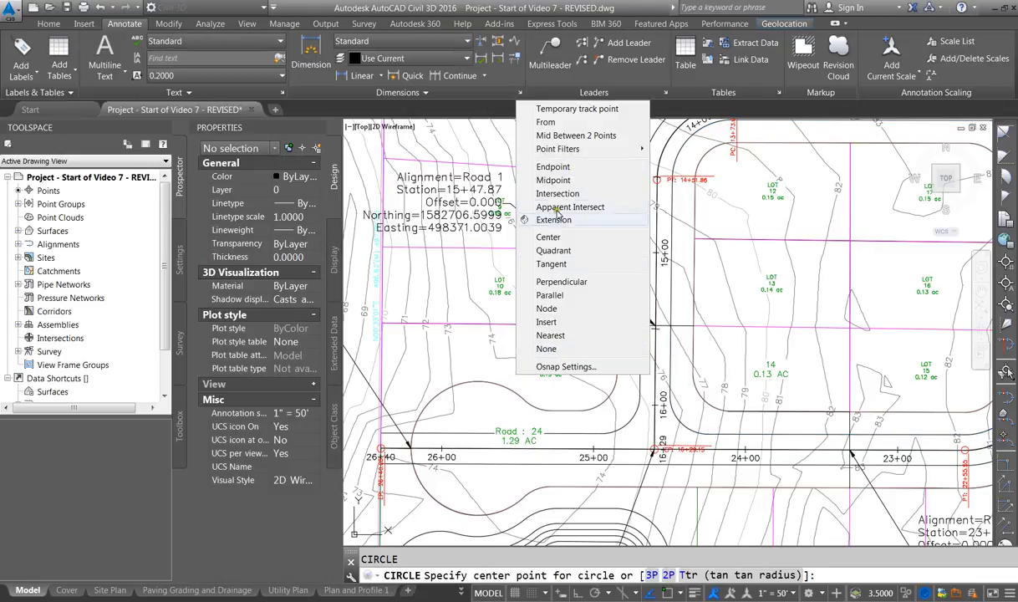
left_click(549, 238)
left_click(465, 365)
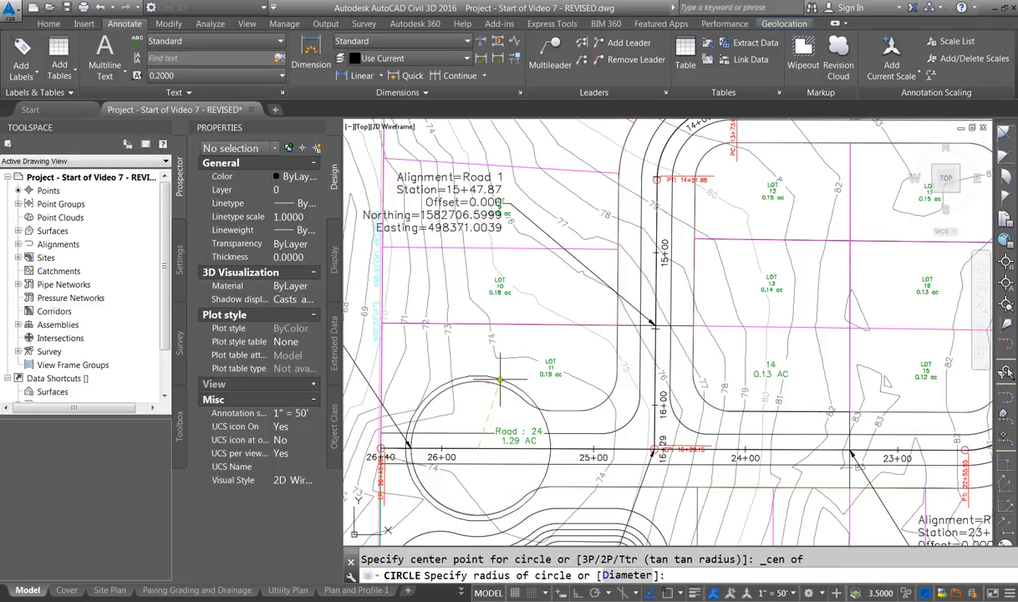
key("Return")
type("34")
key("Return")
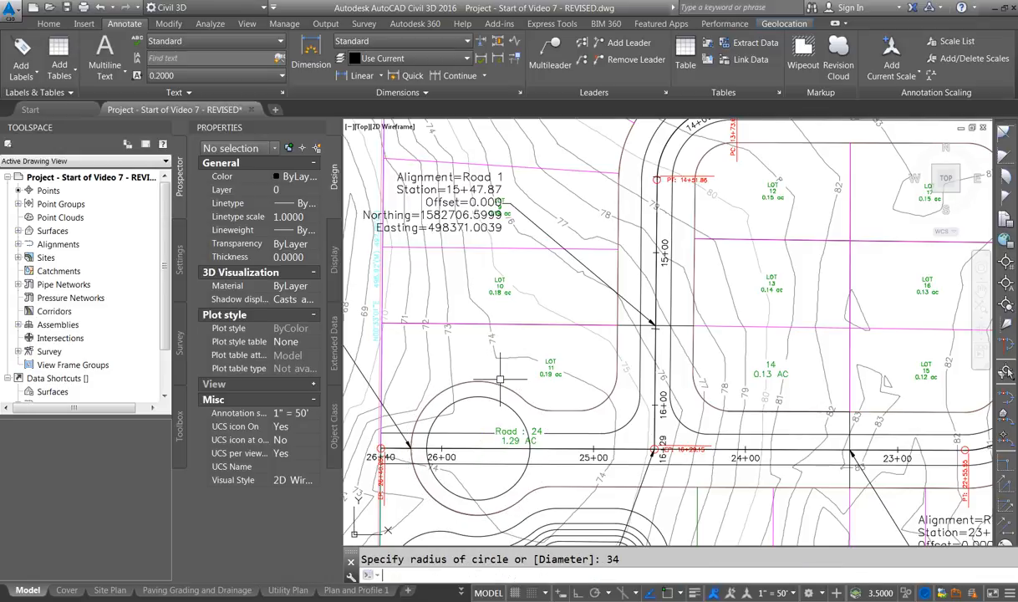
key("Escape")
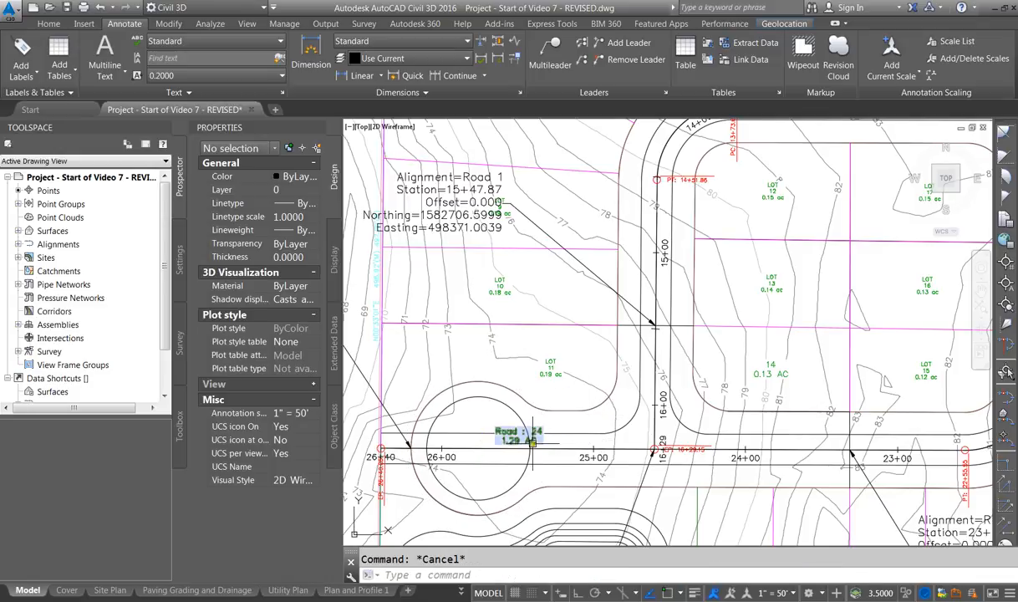
Trim the edge lines beyond and inside the cul-de-sac circle, and the part of the circle crossing the road opening.
type("tr")
key("Return")
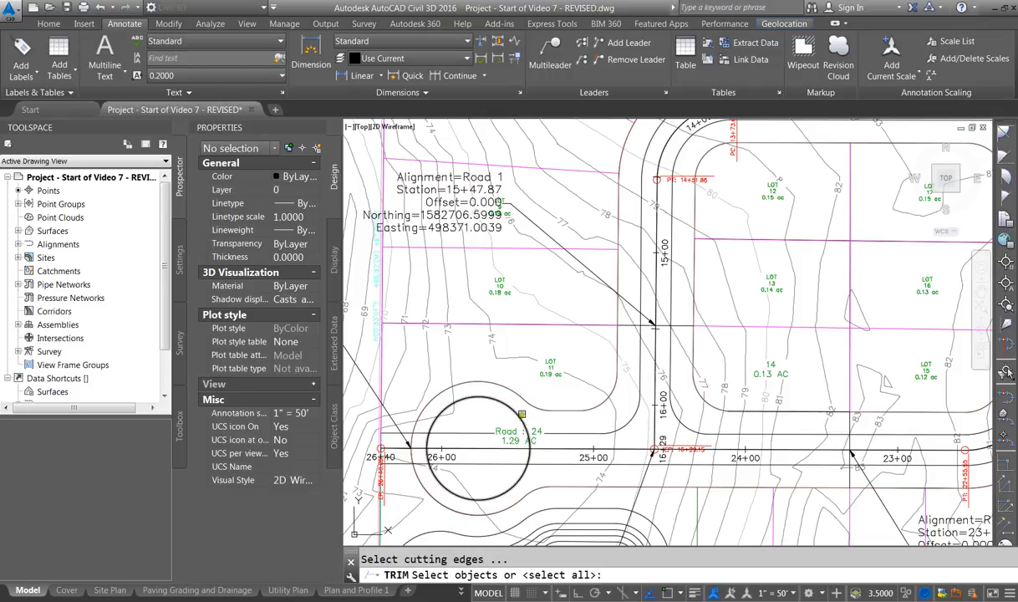
left_click(520, 422)
left_click(547, 433)
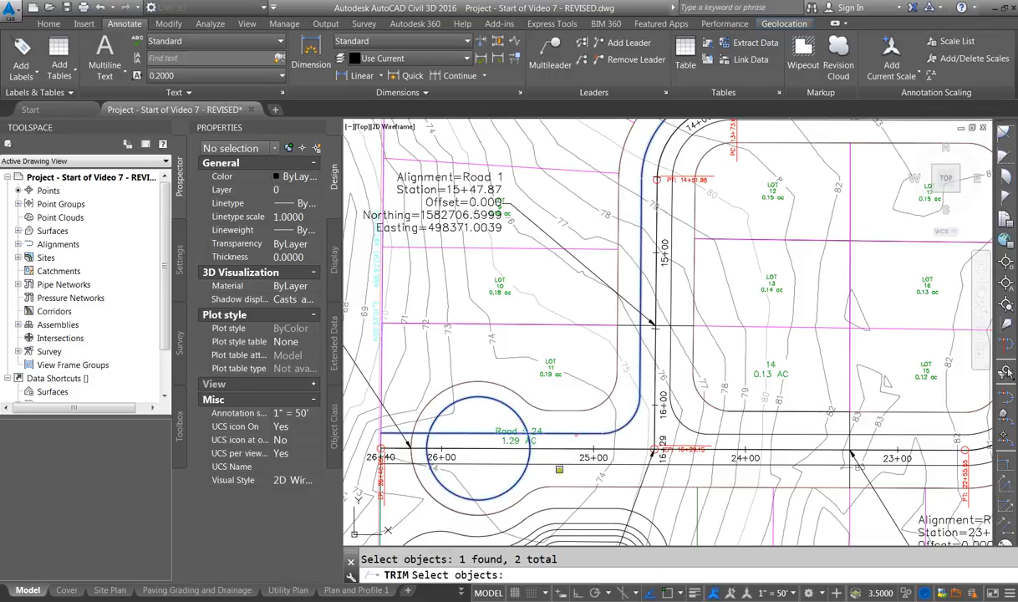
left_click(555, 462)
key("Return")
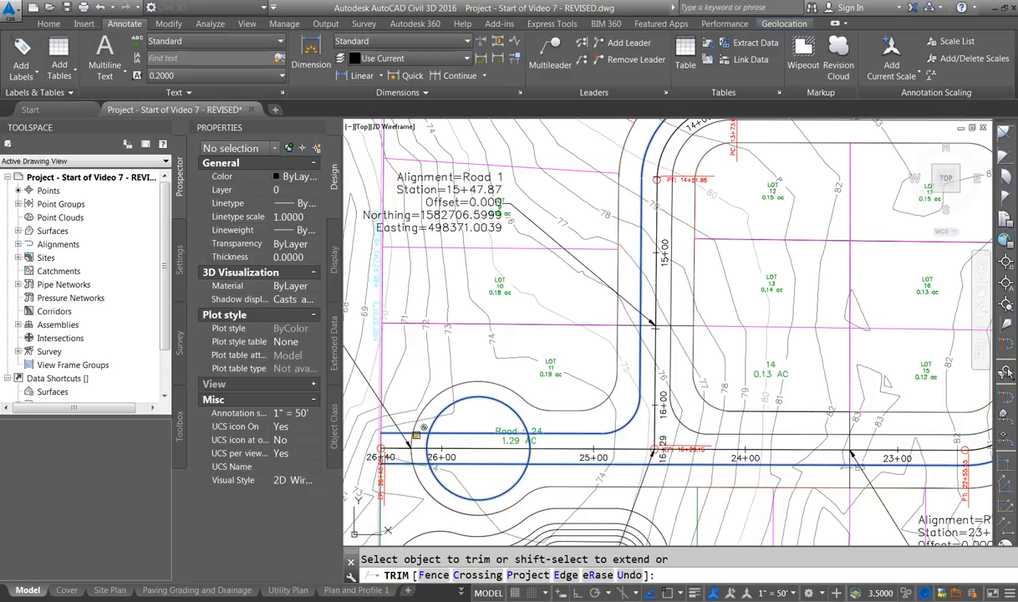
left_click(417, 434)
left_click(420, 463)
left_click(474, 464)
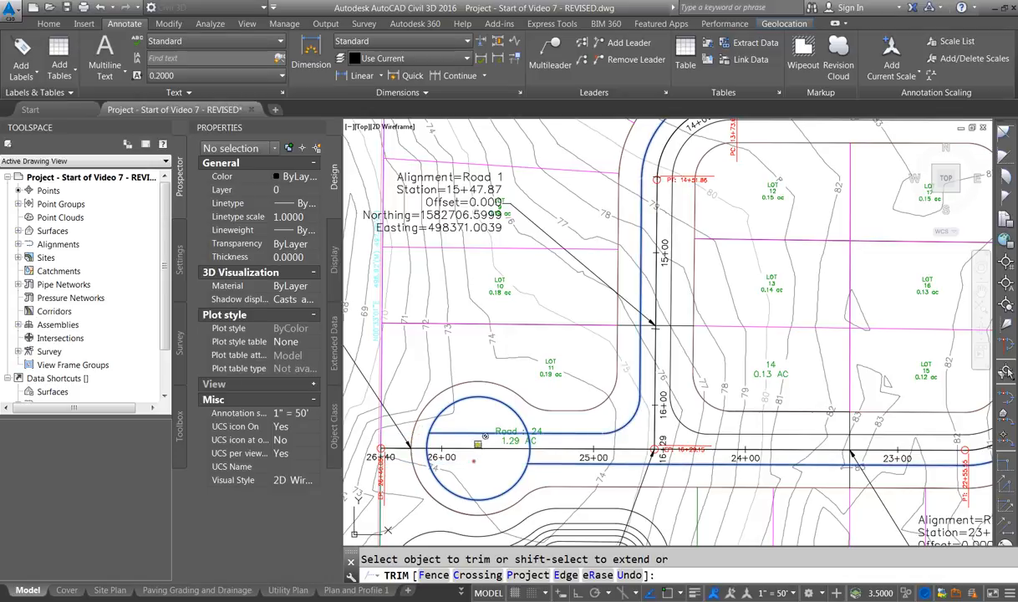
left_click(528, 445)
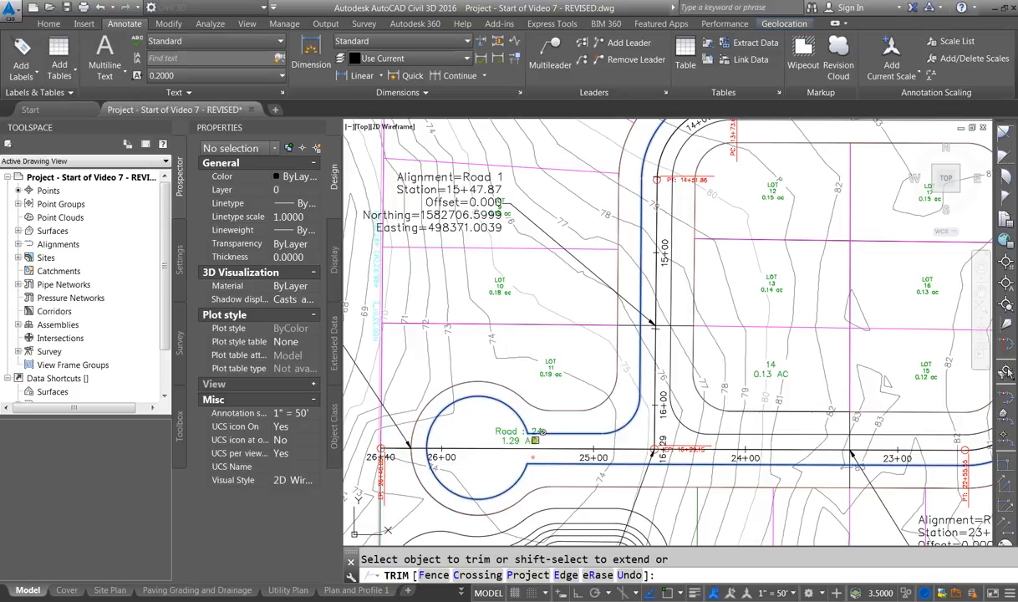
key("Escape")
Convert the trimmed cul-de-sac arc to a polyline with PEDIT.
left_click(513, 413)
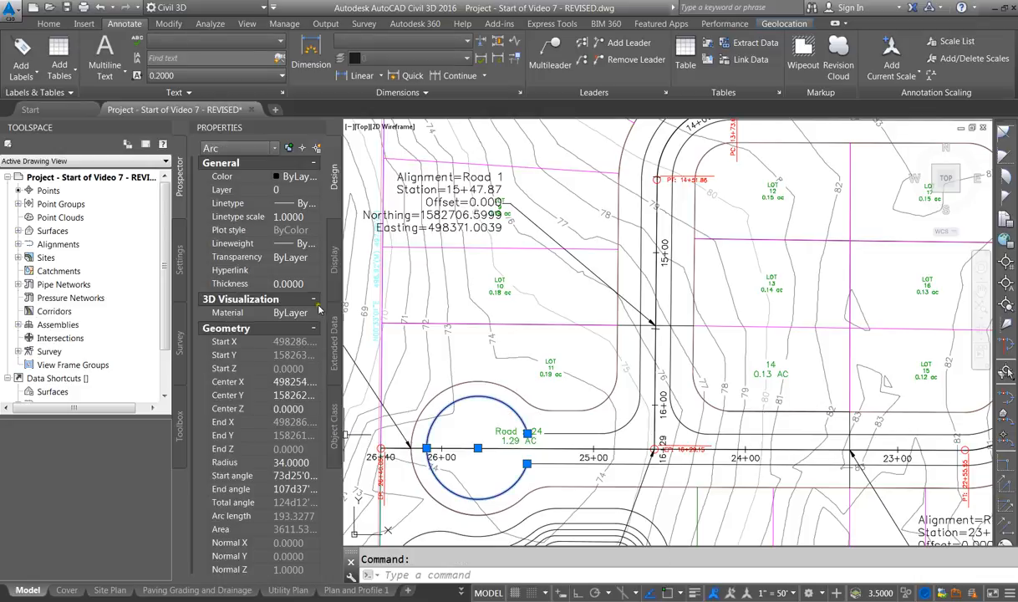
type("pedit")
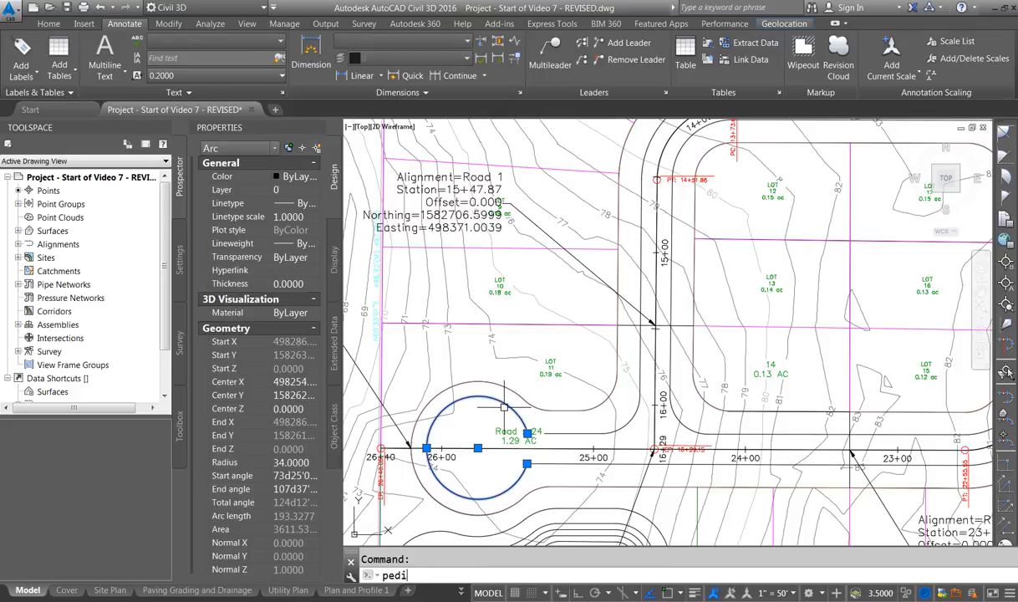
key("Return")
type("y")
key("Return")
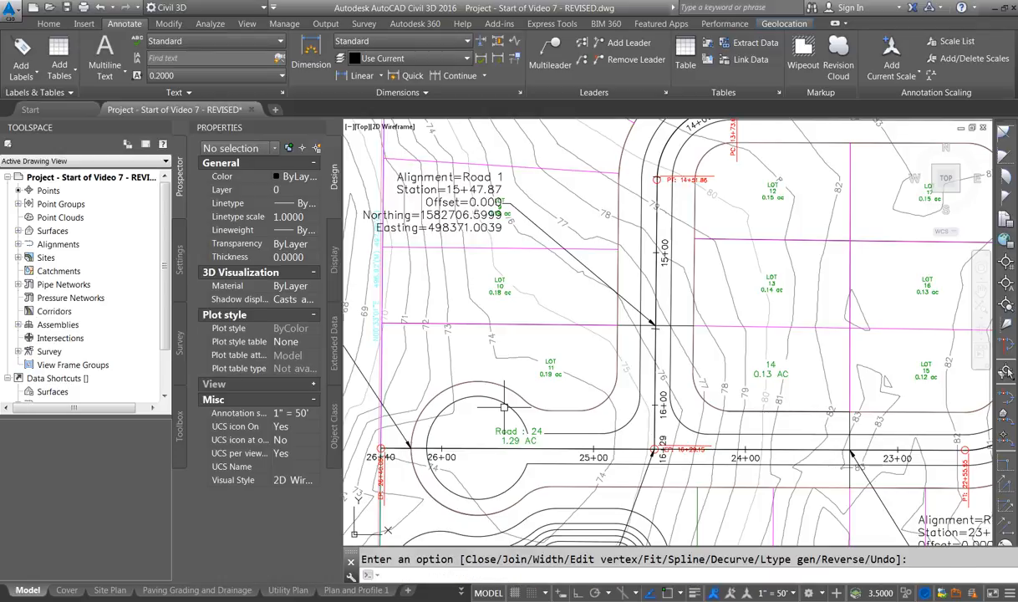
key("Escape")
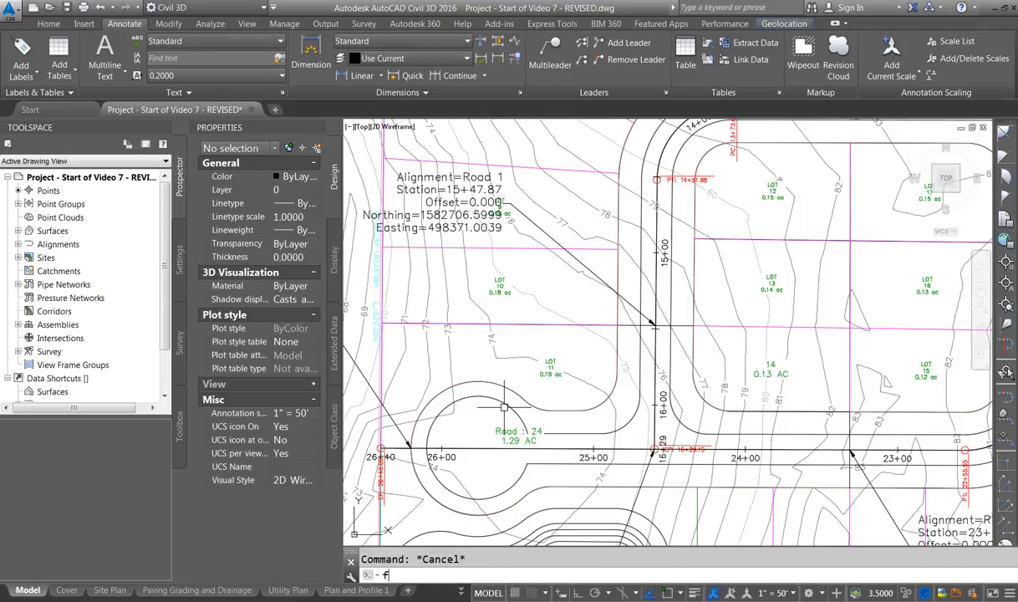
Fillet the northern road edge line into the cul-de-sac arc with a radius of 25.
key("Return")
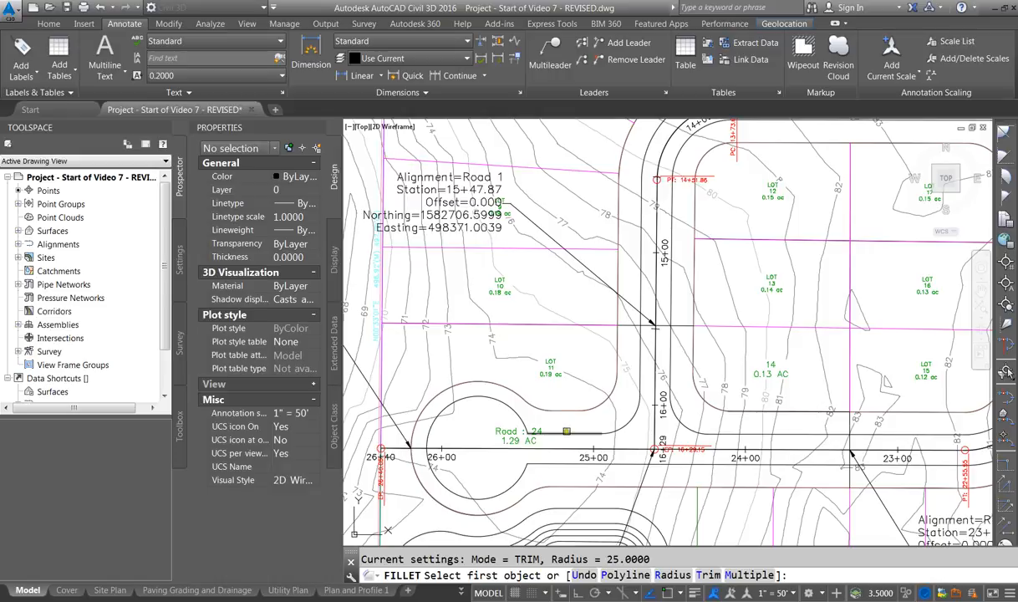
left_click(549, 432)
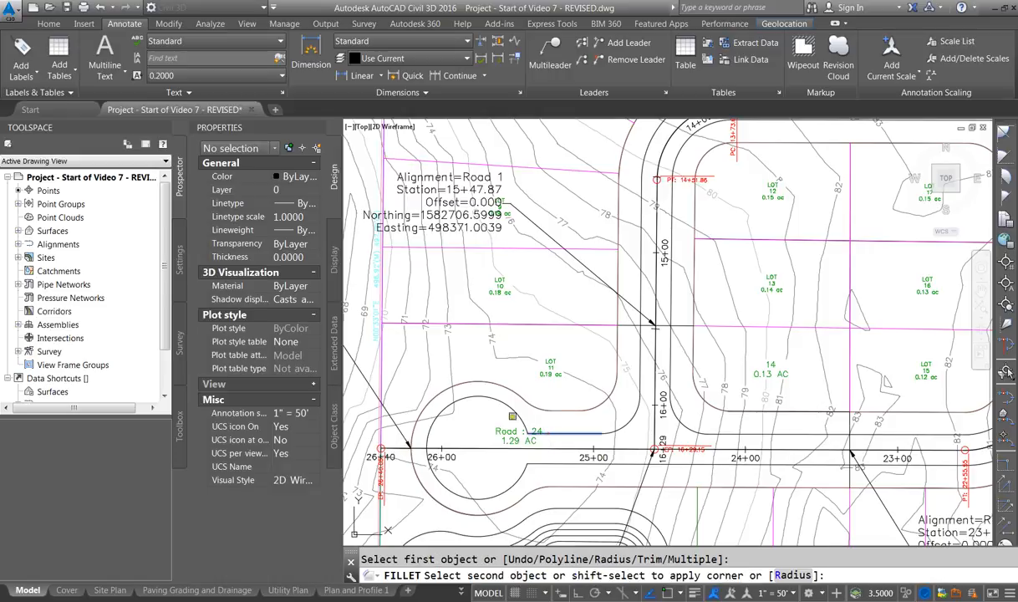
left_click(515, 413)
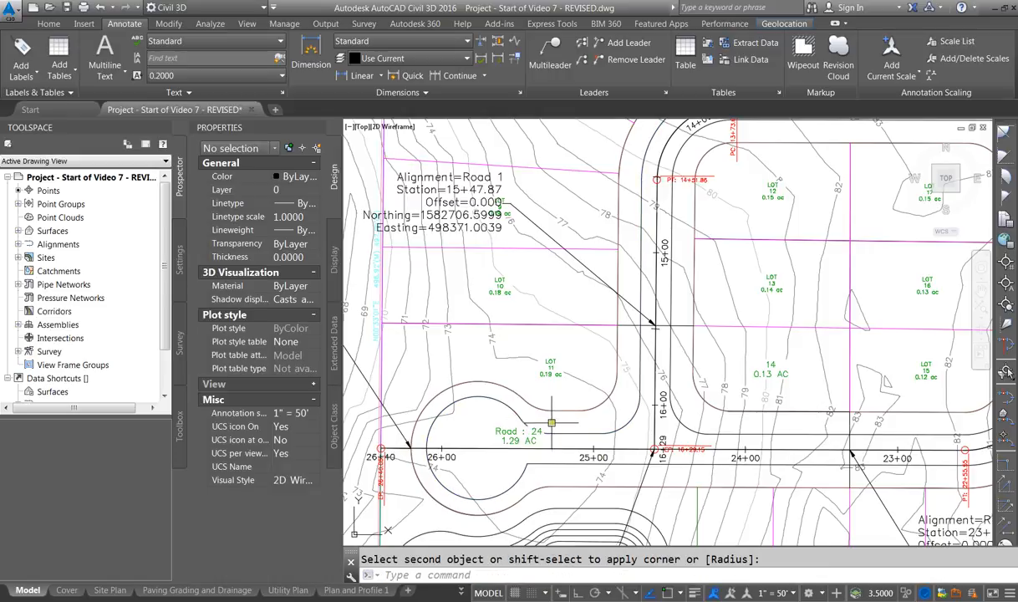
Move the Road : 24 parcel label west so that it sits inside the cul-de-sac bulb.
left_click(521, 436)
left_click(520, 436)
left_click(520, 436)
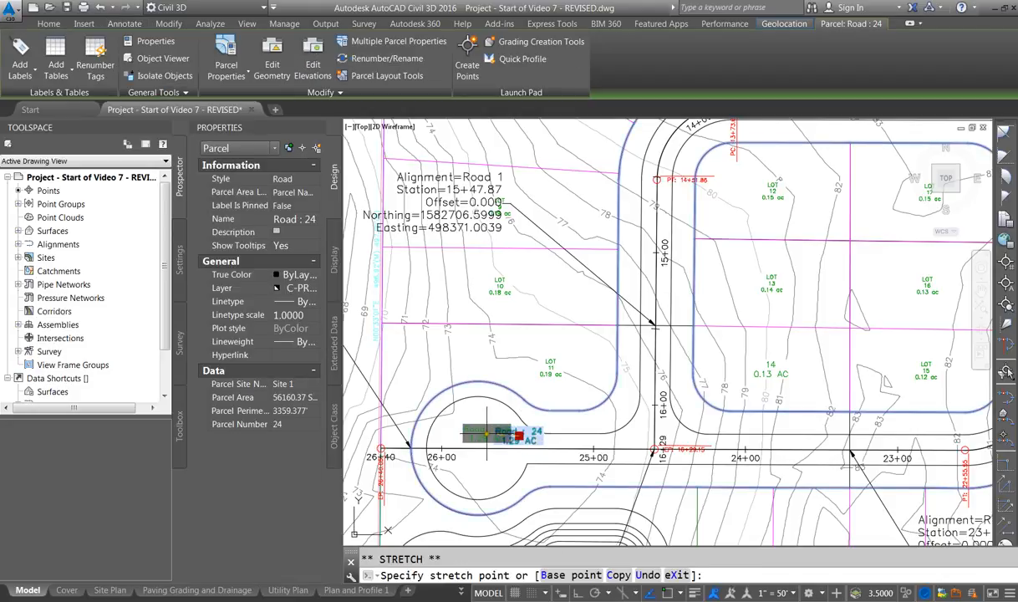
key("Escape")
key("Escape")
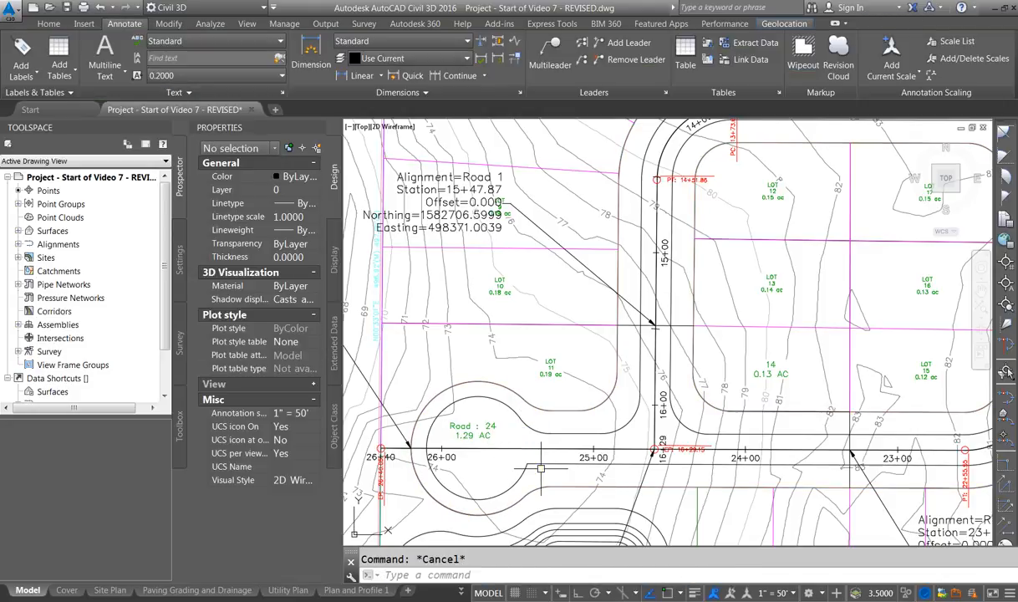
Fillet the southern road edge line into the cul-de-sac arc with the same 25 radius.
type("f")
key("Return")
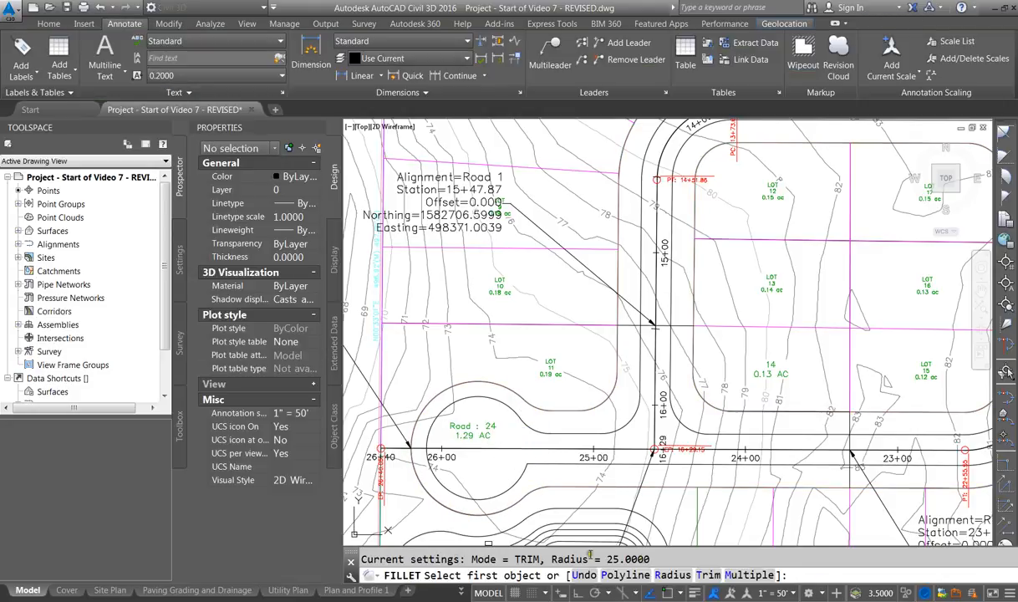
left_click(502, 442)
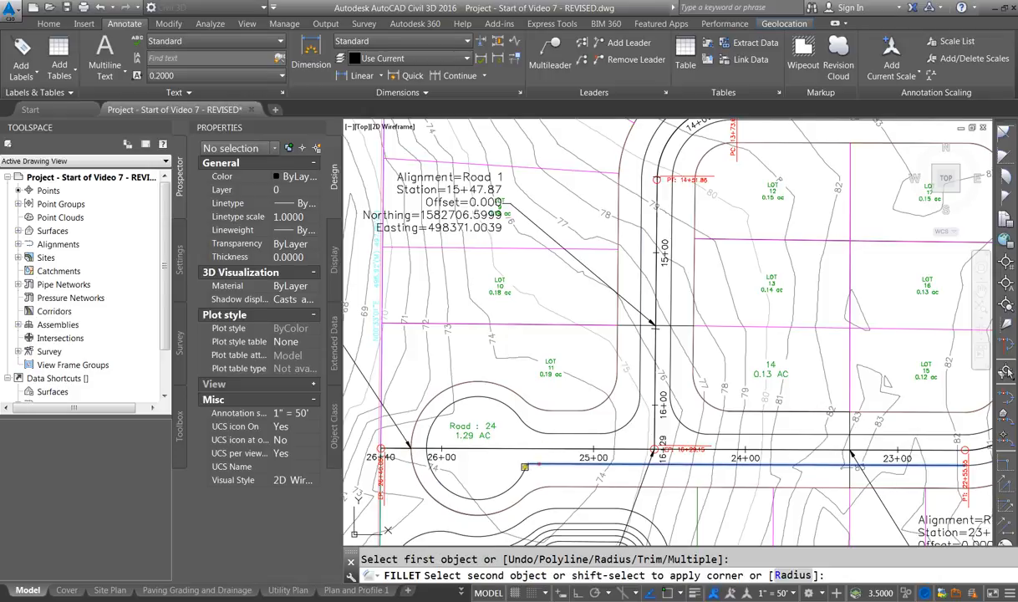
key("Escape")
Select the outer road edge polyline and examine its continuity from the cul-de-sac to the eastern entrance.
left_click(561, 431)
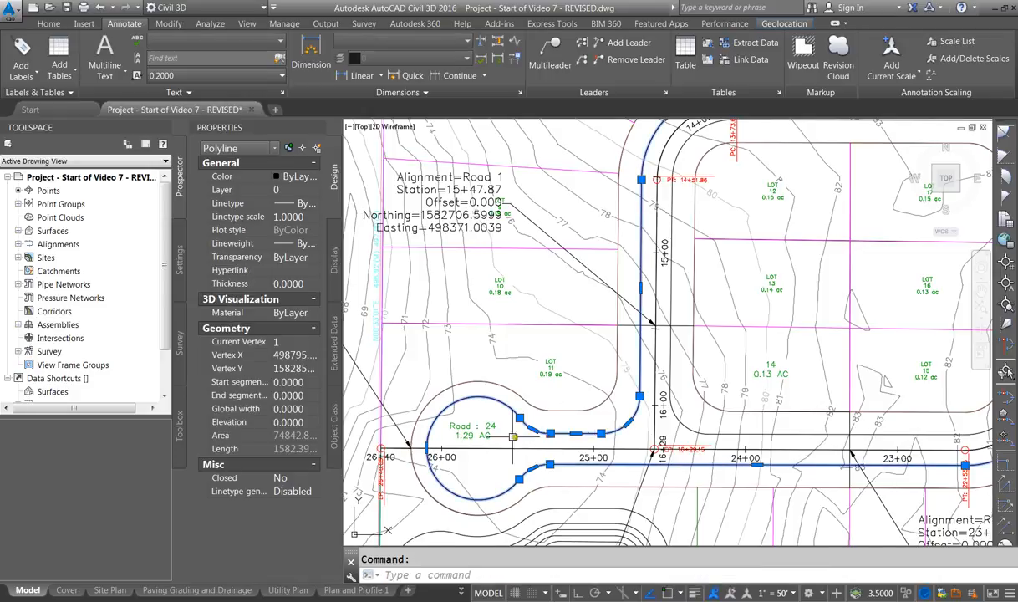
scroll(502, 439, "down", 4)
scroll(762, 296, "up", 6)
scroll(595, 357, "down", 2)
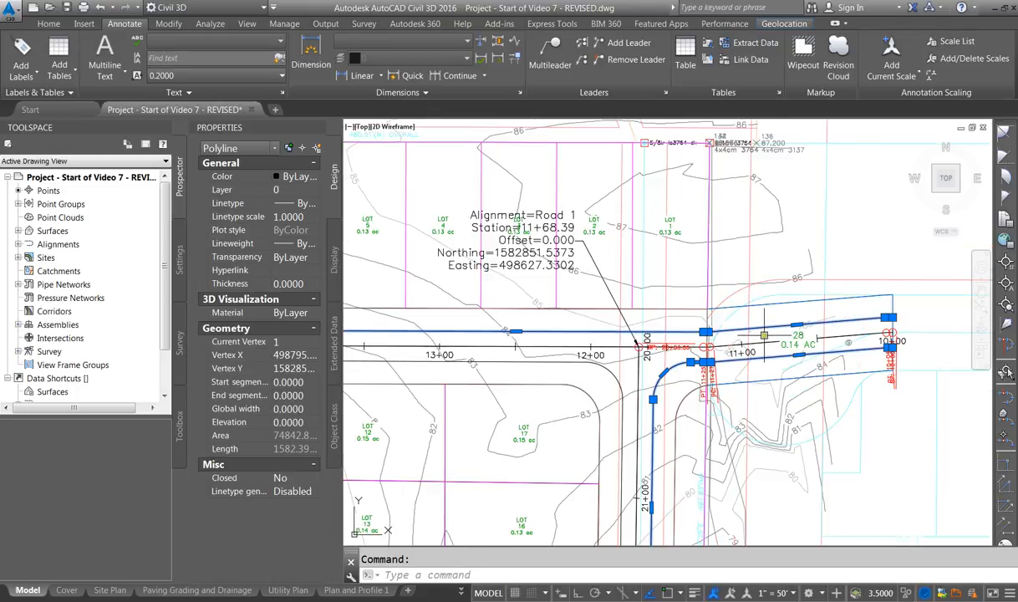
scroll(596, 357, "down", 2)
scroll(595, 357, "down", 2)
scroll(478, 341, "up", 2)
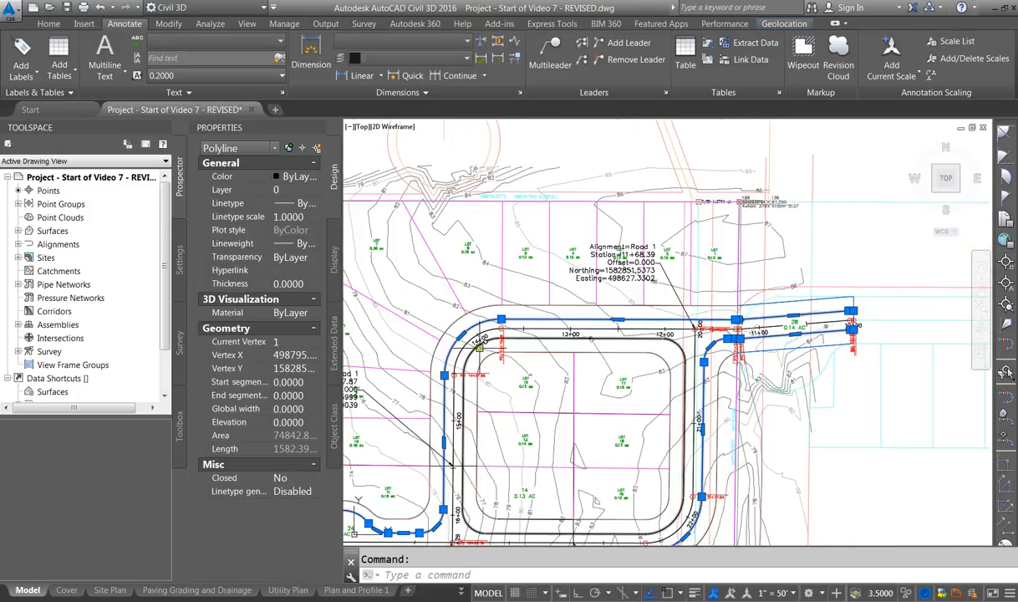
left_click(464, 339)
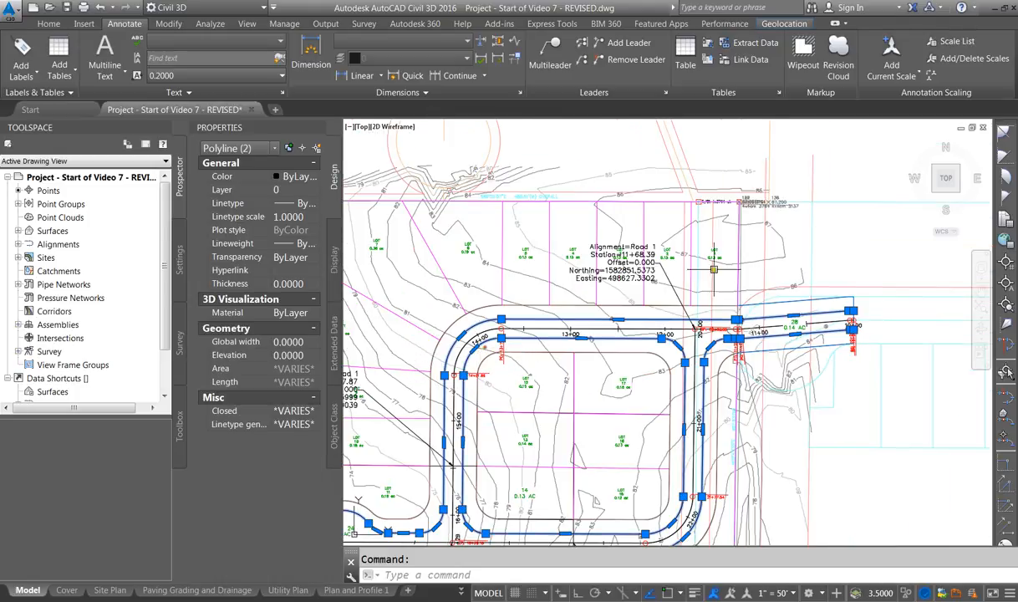
left_click(315, 191)
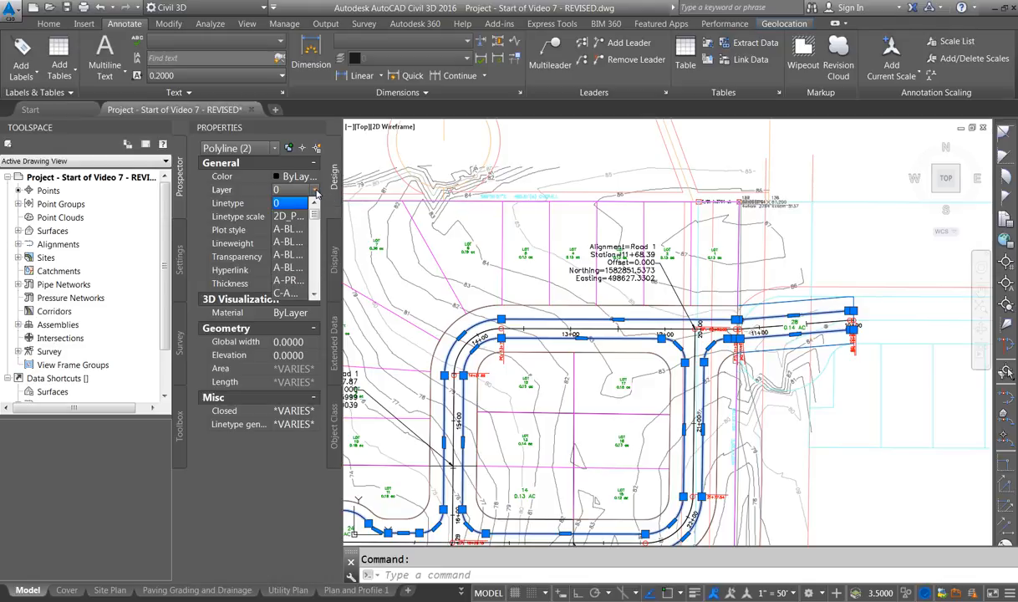
left_click(316, 190)
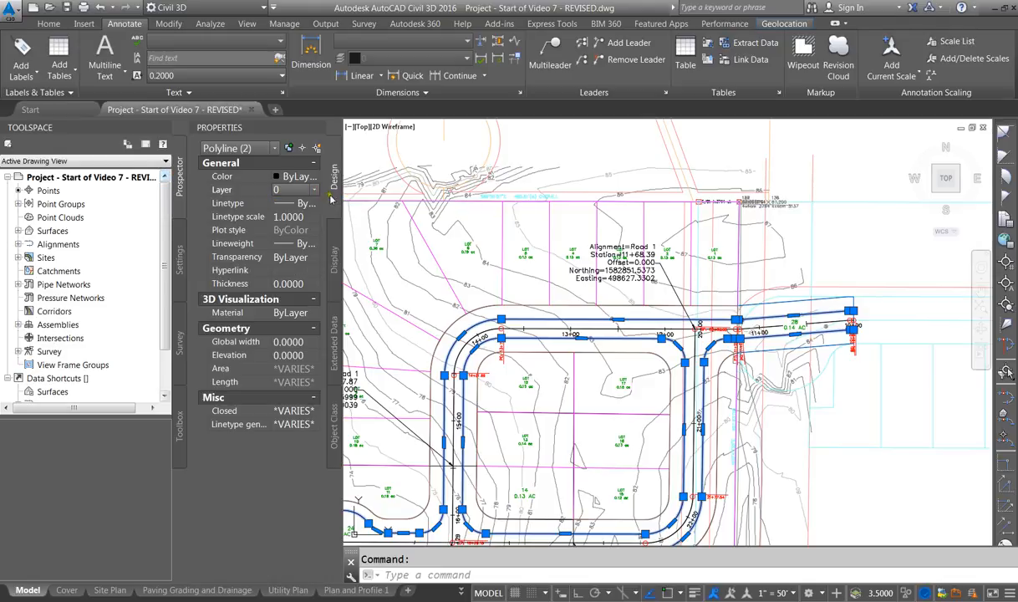
key("Escape")
left_click(487, 343)
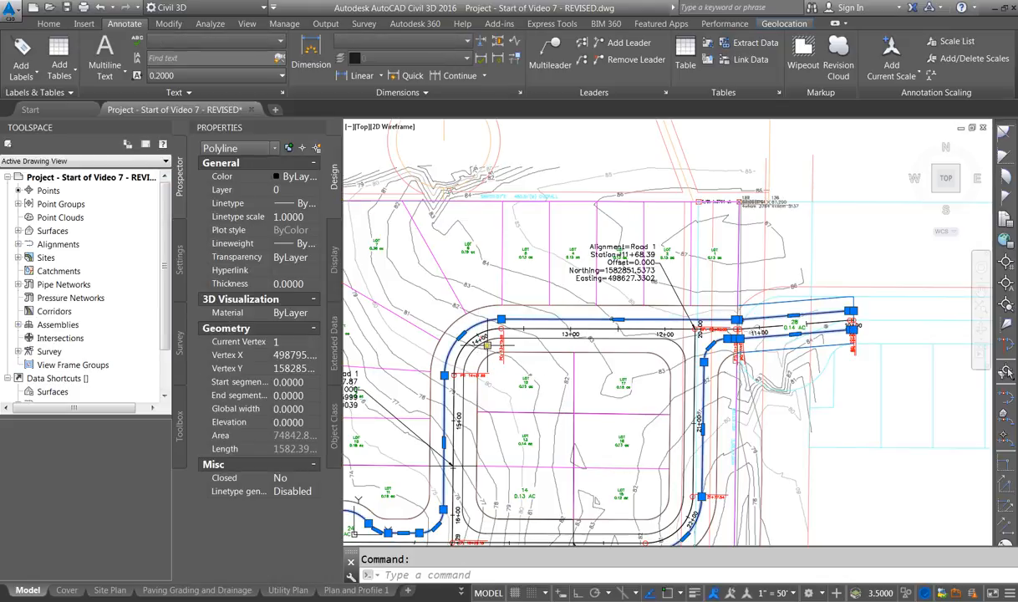
left_click(464, 329)
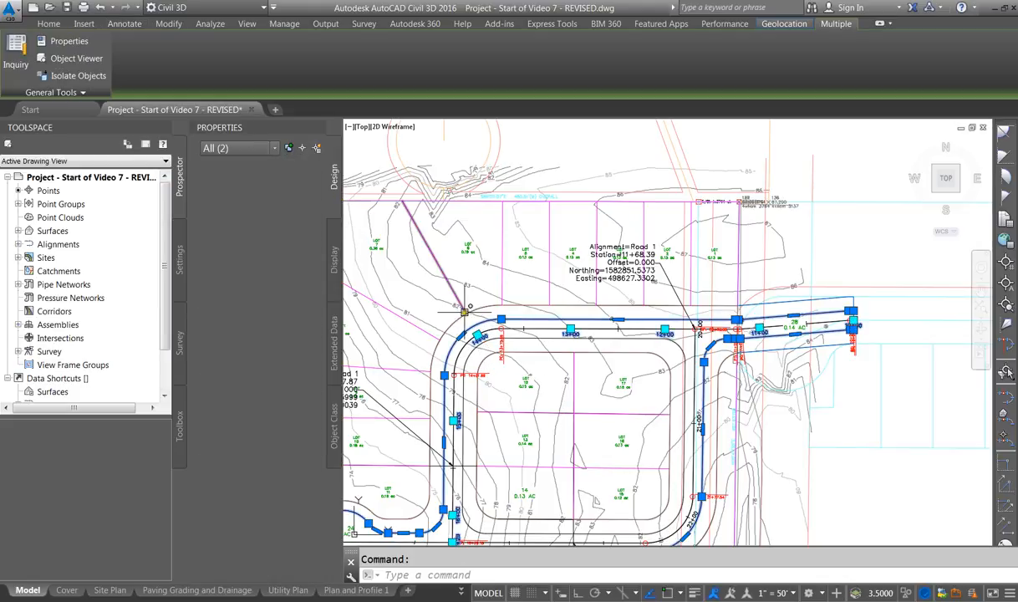
key("Escape")
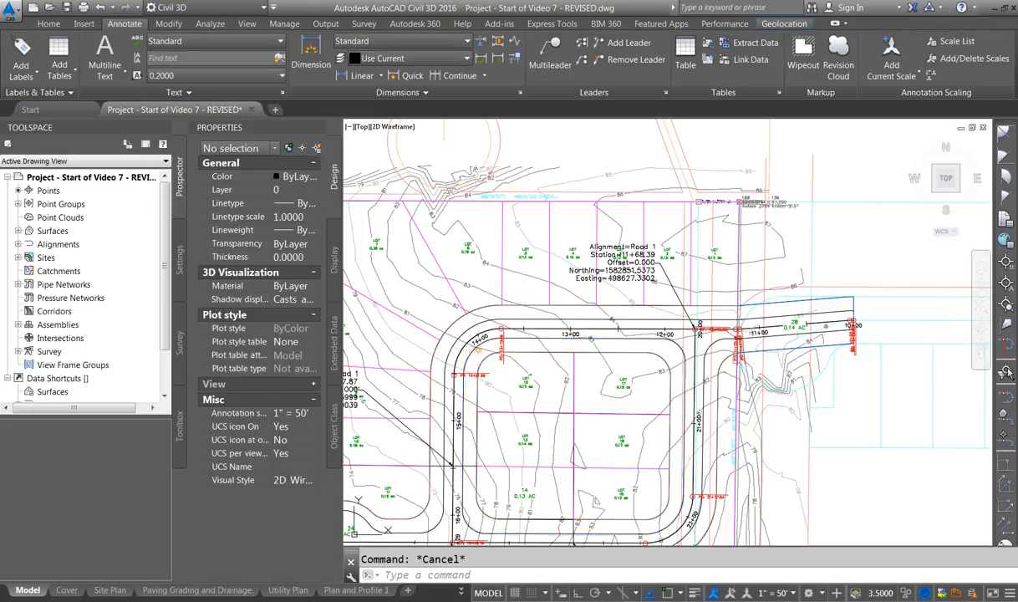
Assign the inner and outer road edge polylines to the VC-EOP layer.
left_click(478, 349)
left_click(458, 337)
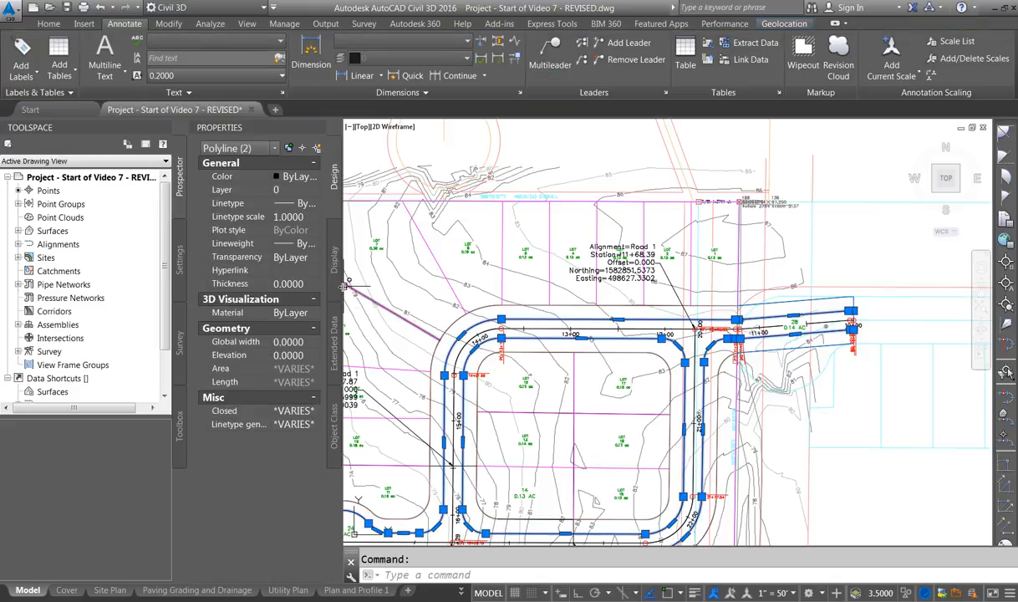
left_click_drag(343, 286, 552, 284)
left_click(524, 190)
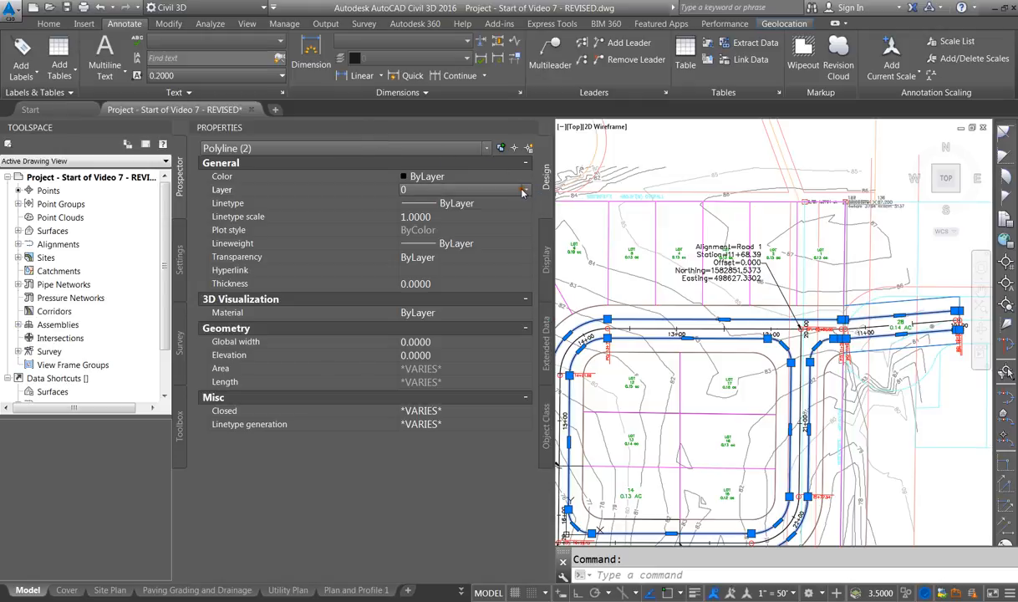
left_click(526, 191)
scroll(523, 224, "down", 5)
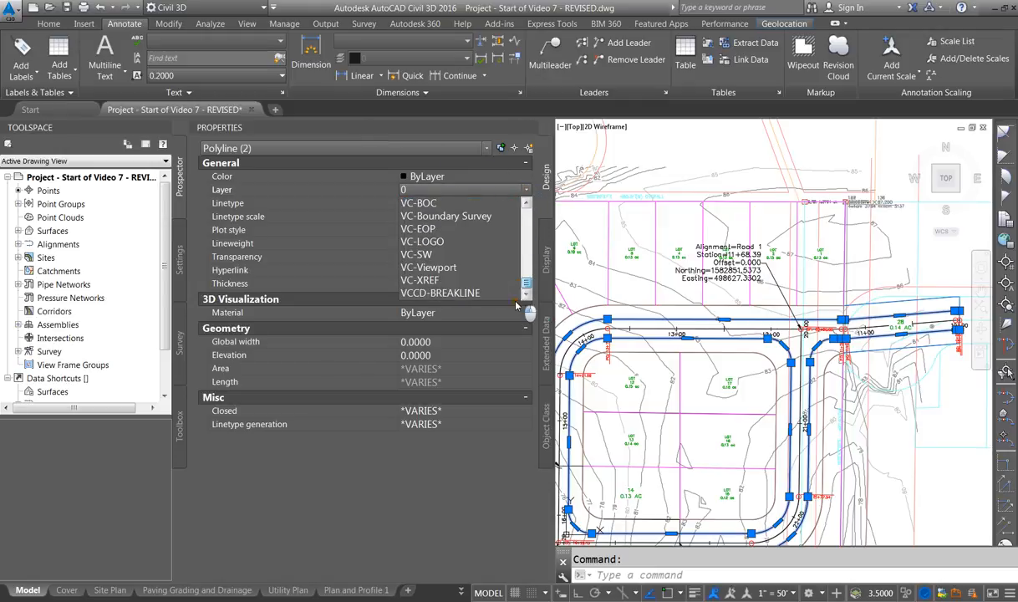
left_click(418, 229)
key("Escape")
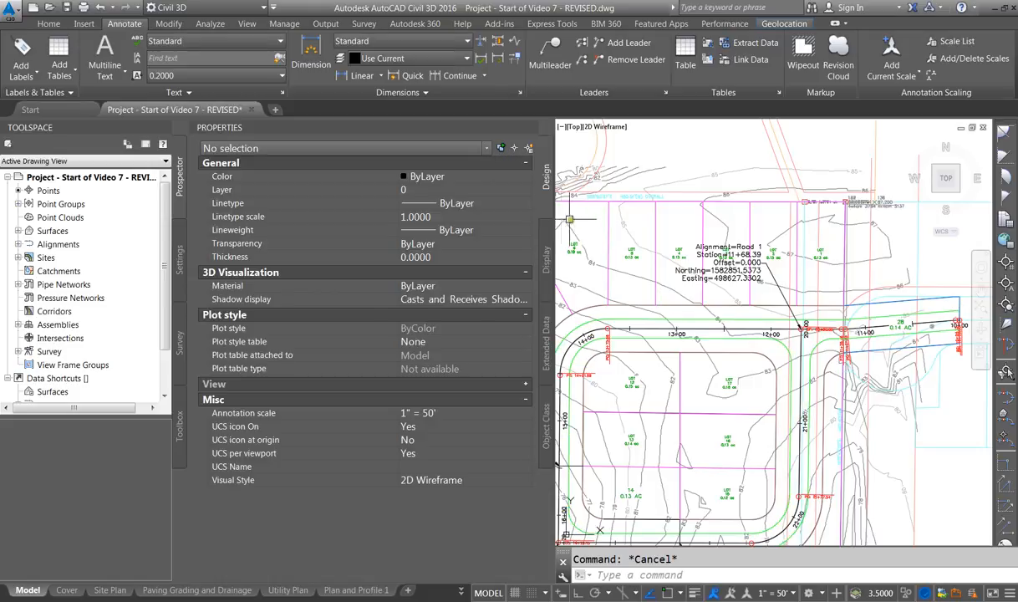
left_click_drag(555, 213, 351, 216)
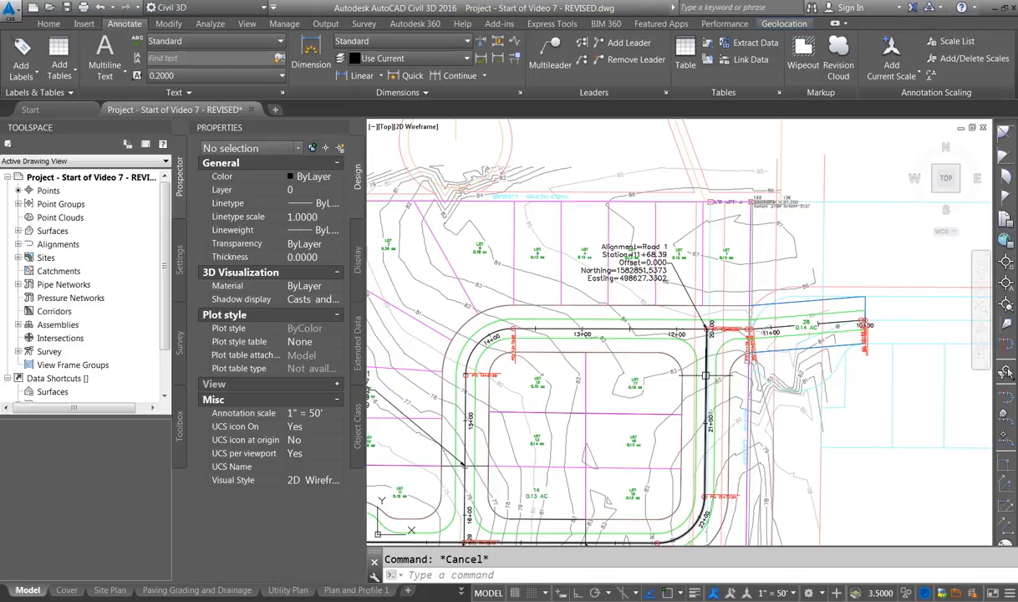
Offset the outer and inner edge-of-pavement lines by 2, away from the road centerline.
type("o")
key("Return")
type("2")
key("Return")
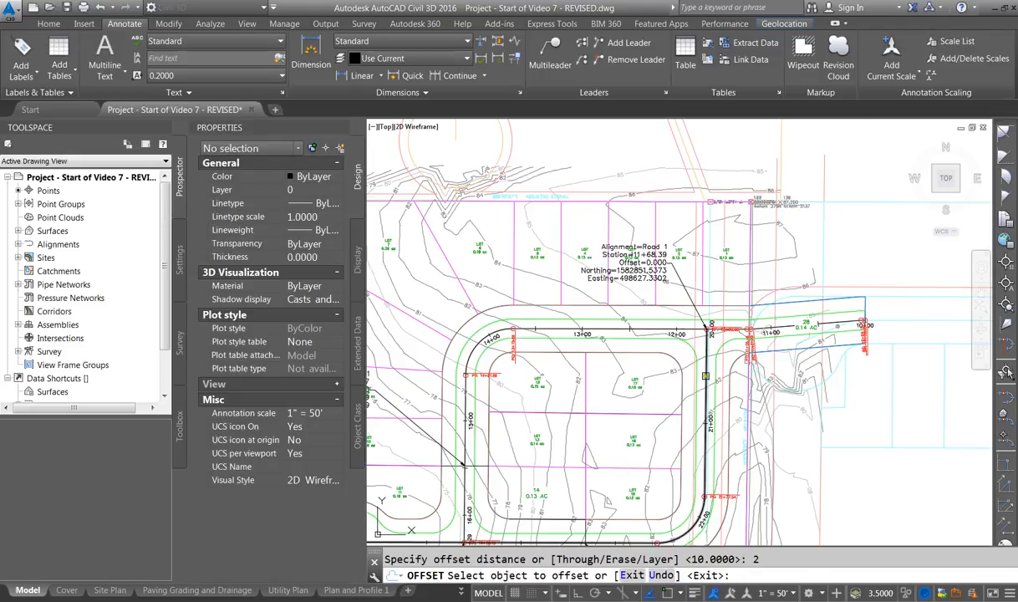
left_click(535, 342)
scroll(533, 345, "up", 4)
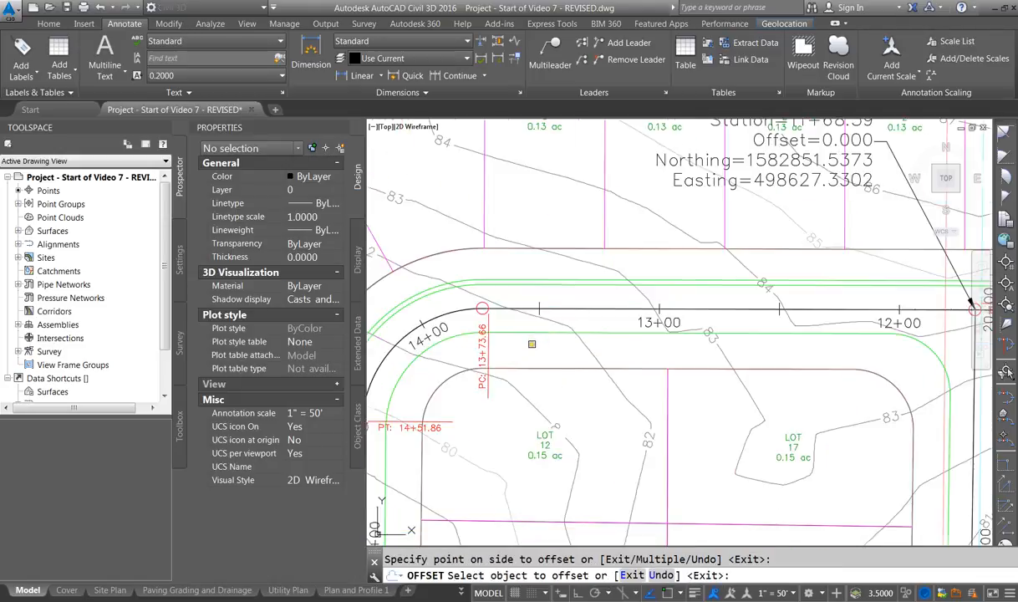
left_click(532, 336)
left_click(529, 340)
key("Escape")
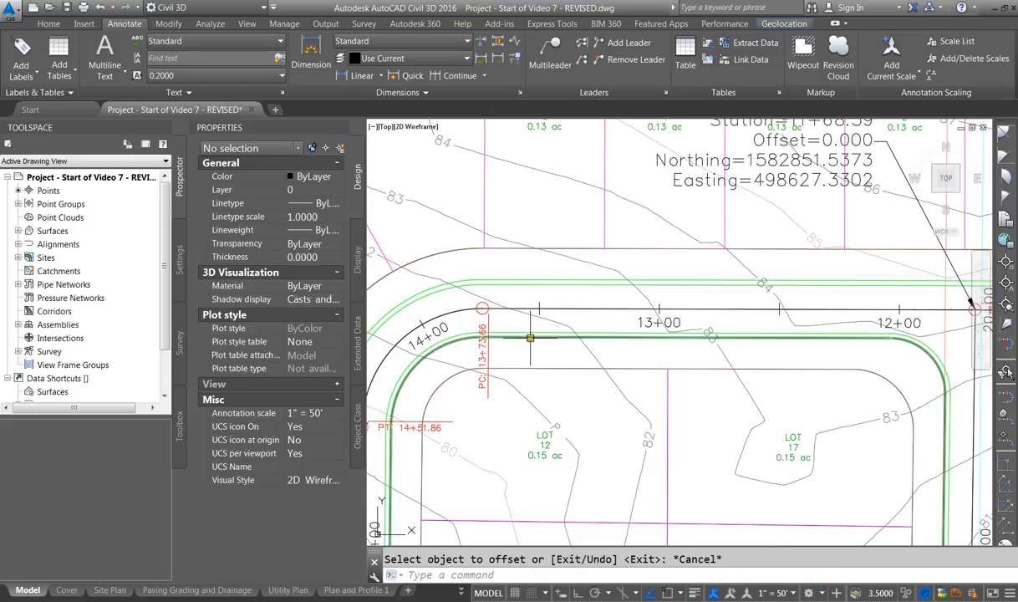
Assign the two newly offset lines behind the pavement edges to the VC-BOC layer.
left_click(530, 337)
left_click(531, 283)
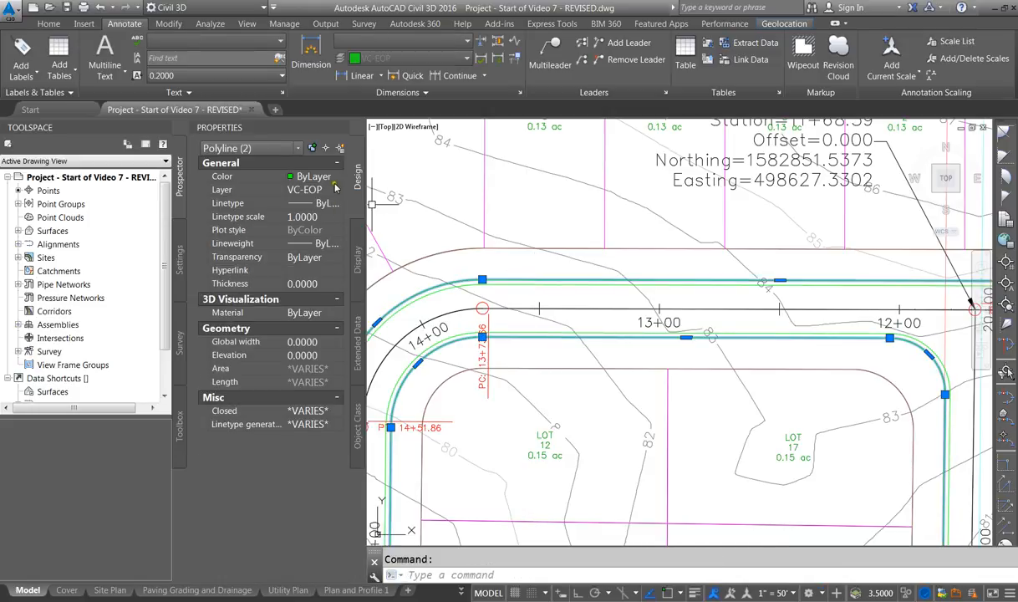
left_click(336, 189)
left_click(335, 190)
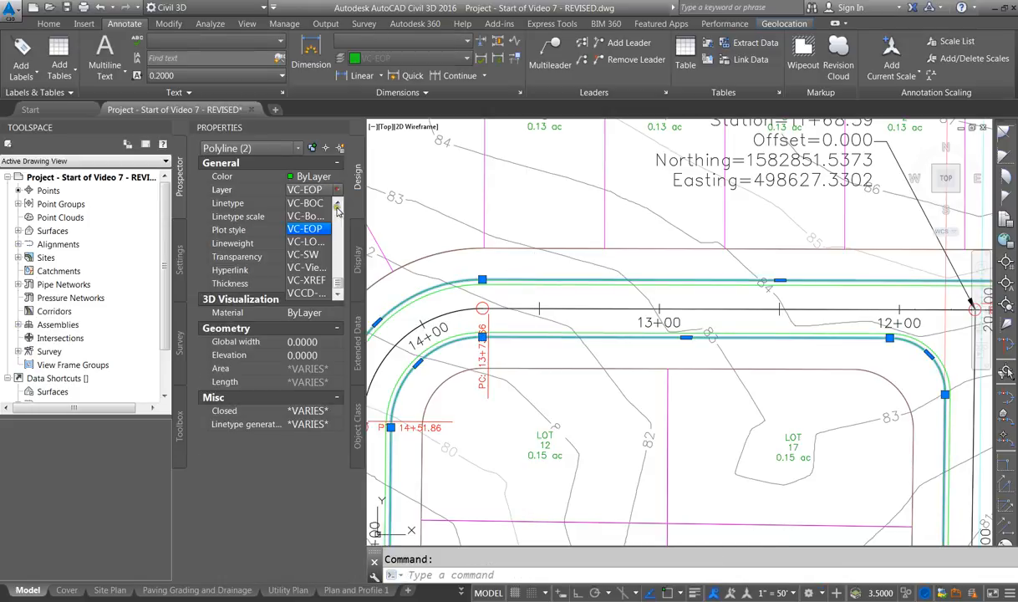
left_click(319, 215)
key("Escape")
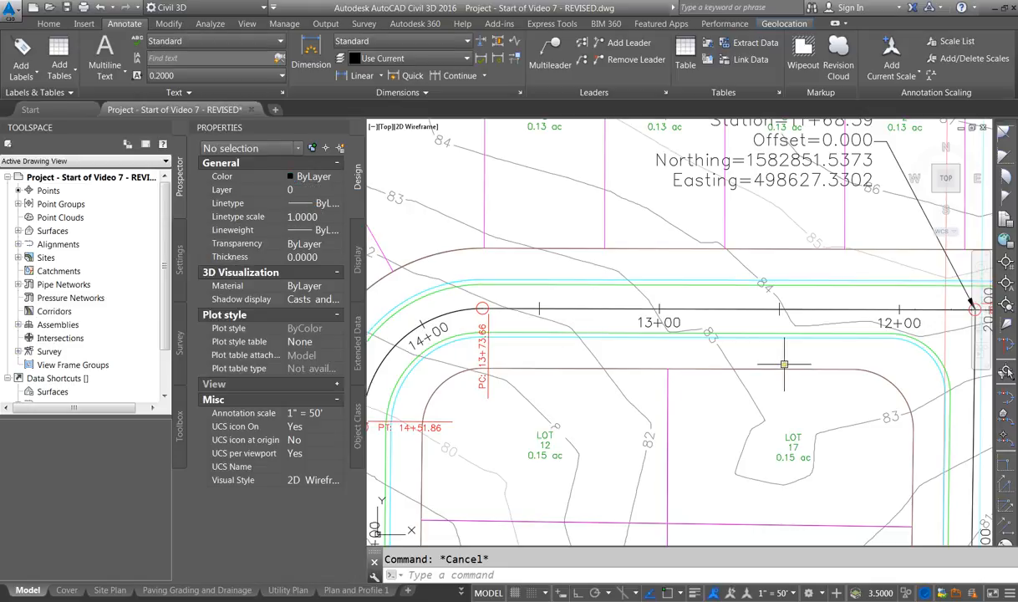
Select the outer right-of-way parcel line and examine its course around both roads and the cul-de-sac.
left_click(537, 248)
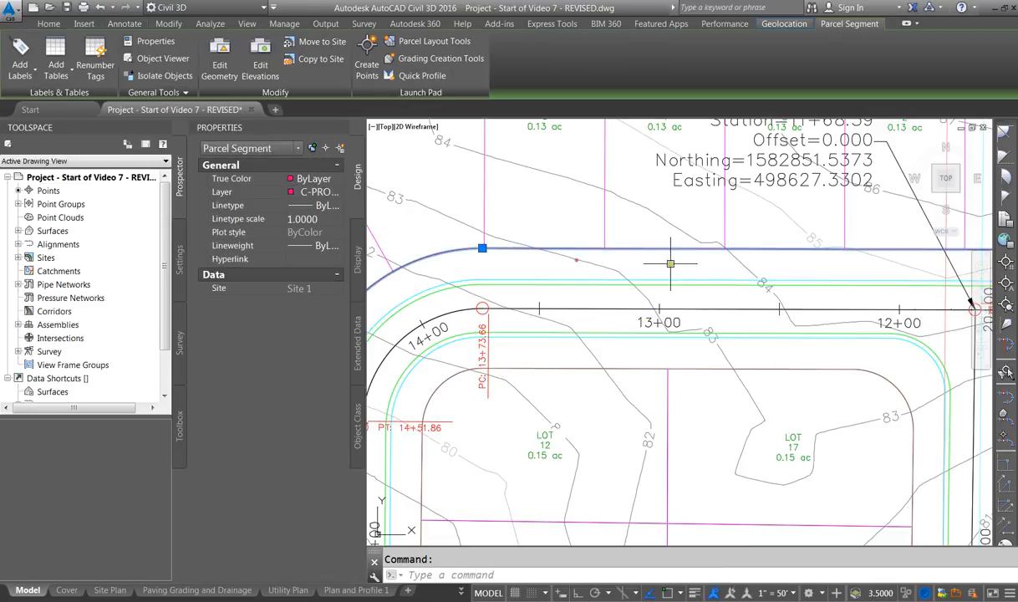
scroll(661, 267, "down", 5)
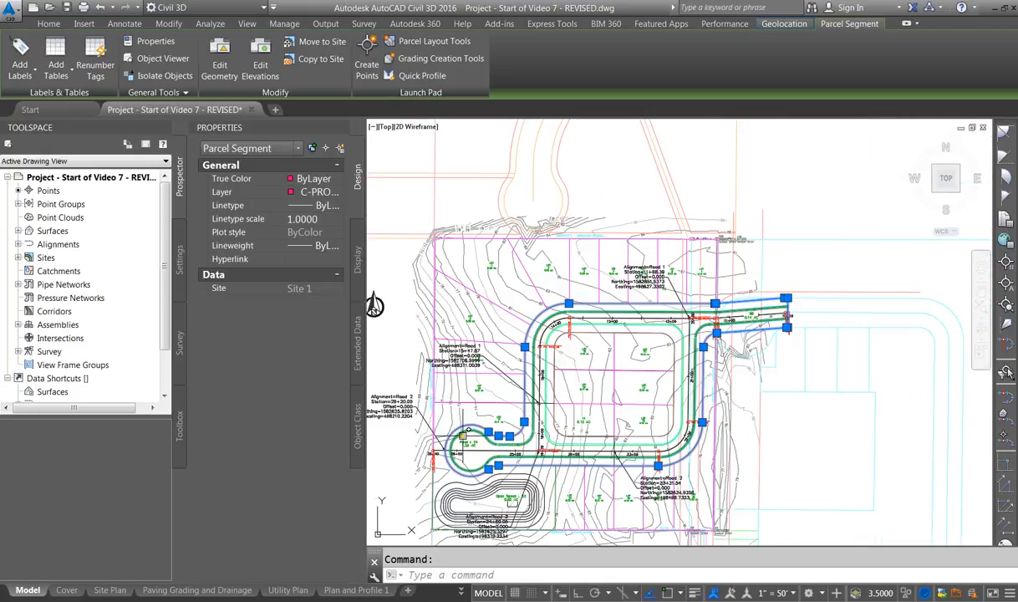
scroll(633, 343, "up", 3)
key("Escape")
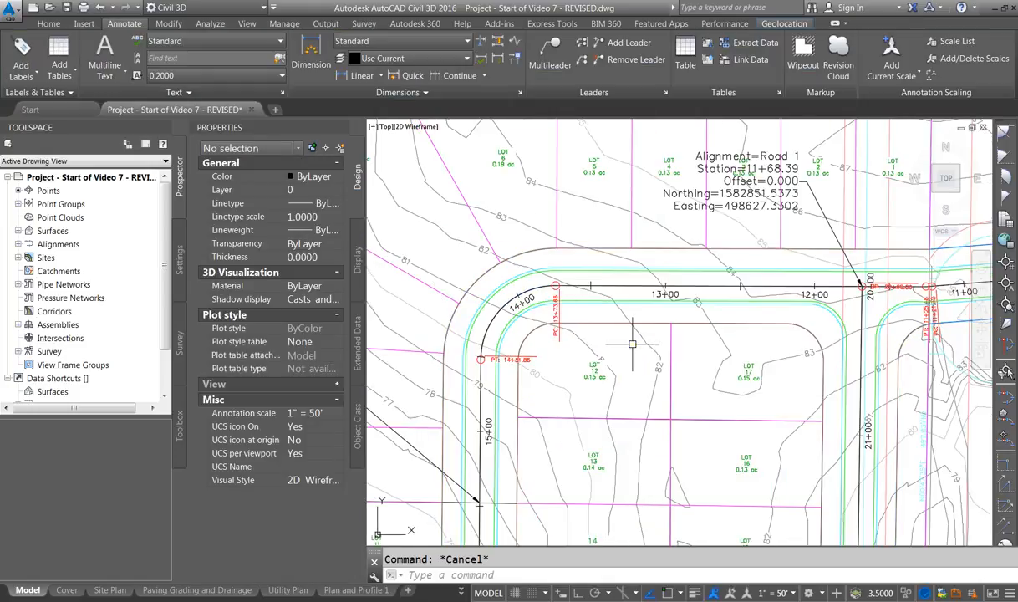
Offset the outer and inner right-of-way lines by 5 toward the road to create the roadside sidewalk edges.
type("o")
key("Return")
type("5")
key("Return")
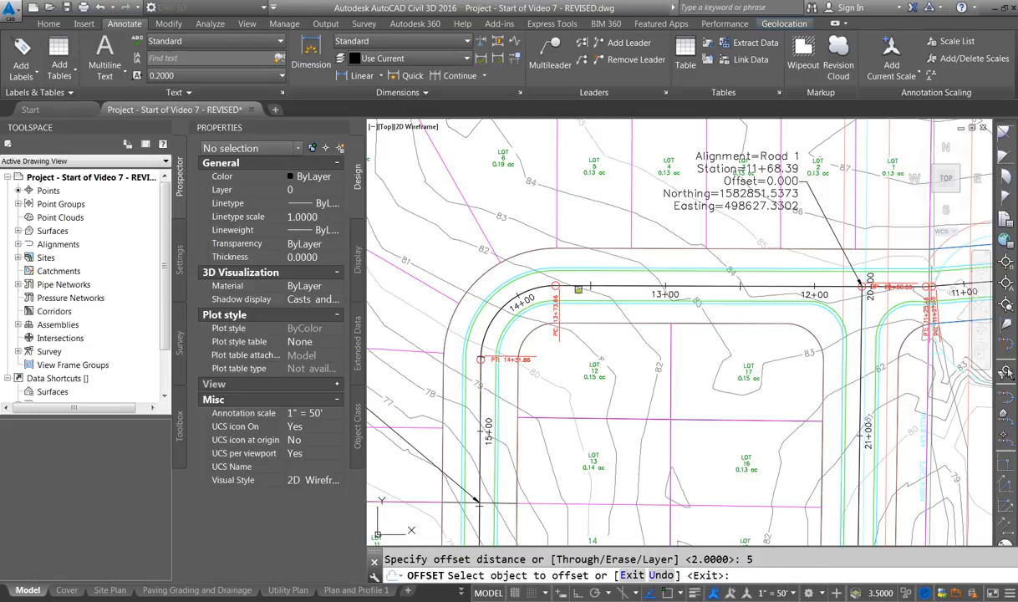
left_click(585, 302)
left_click(591, 309)
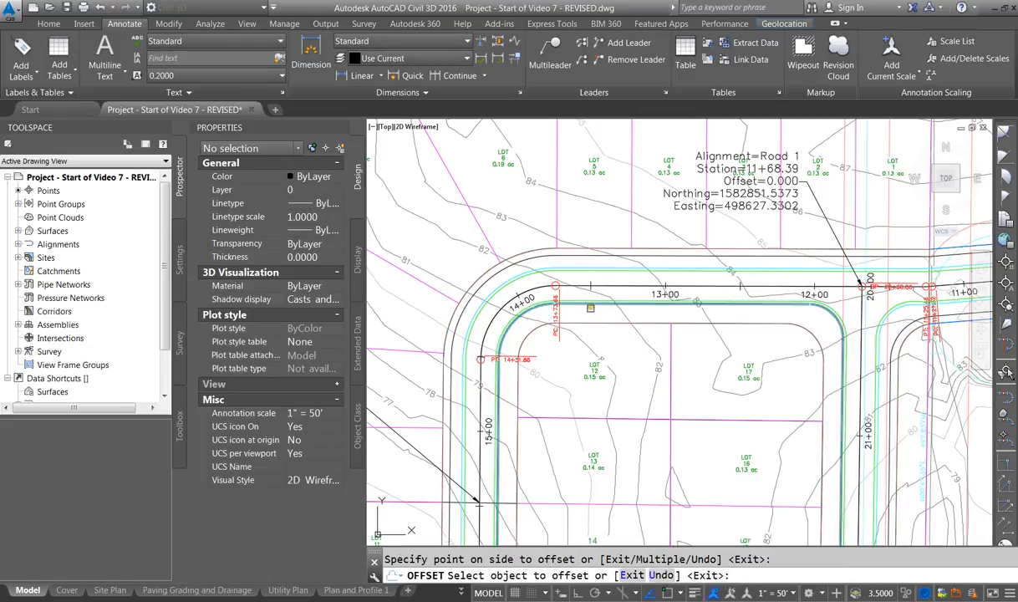
left_click(590, 308)
left_click(589, 308)
key("Escape")
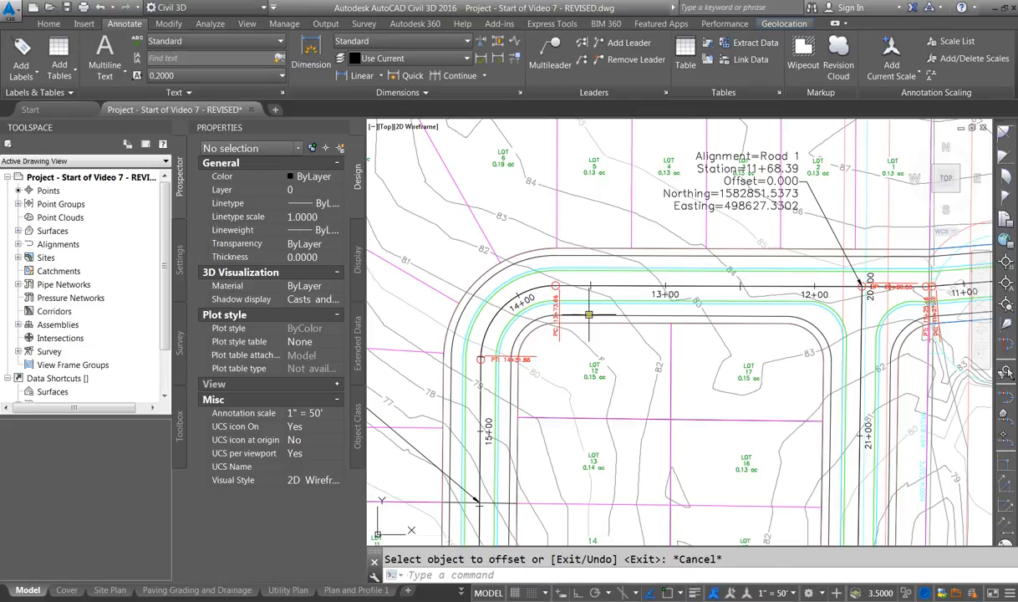
Assign the inner and outer sidewalk edge polylines to the VC-SW layer.
left_click(586, 316)
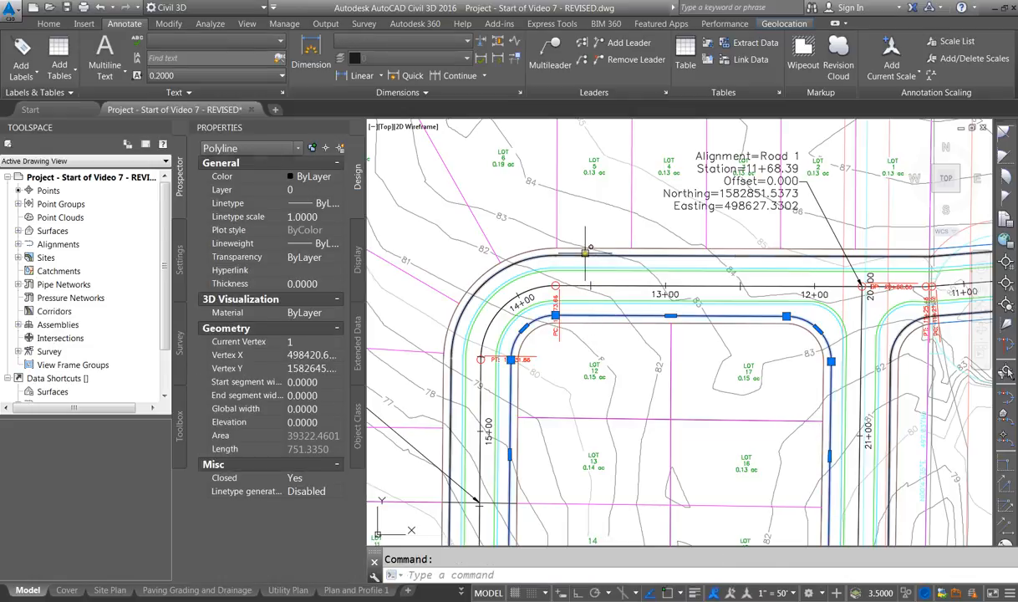
left_click(587, 257)
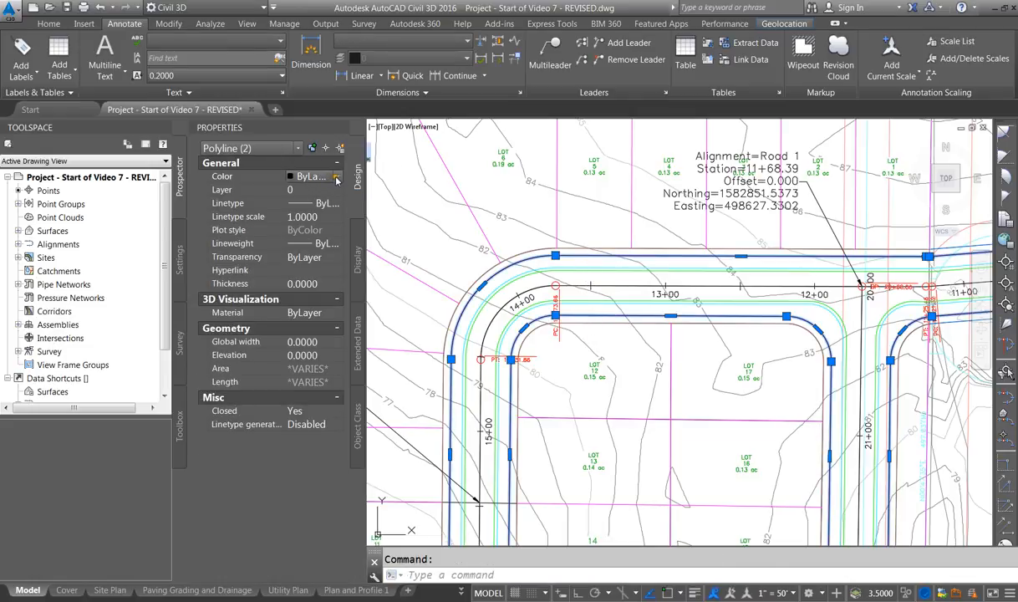
left_click(338, 189)
left_click(337, 191)
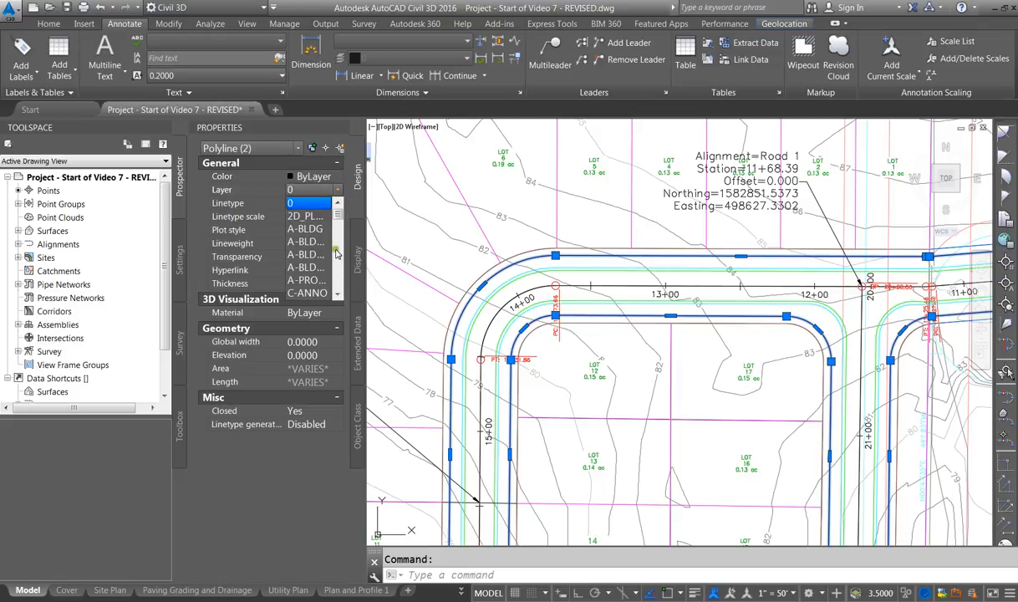
scroll(334, 255, "down", 10)
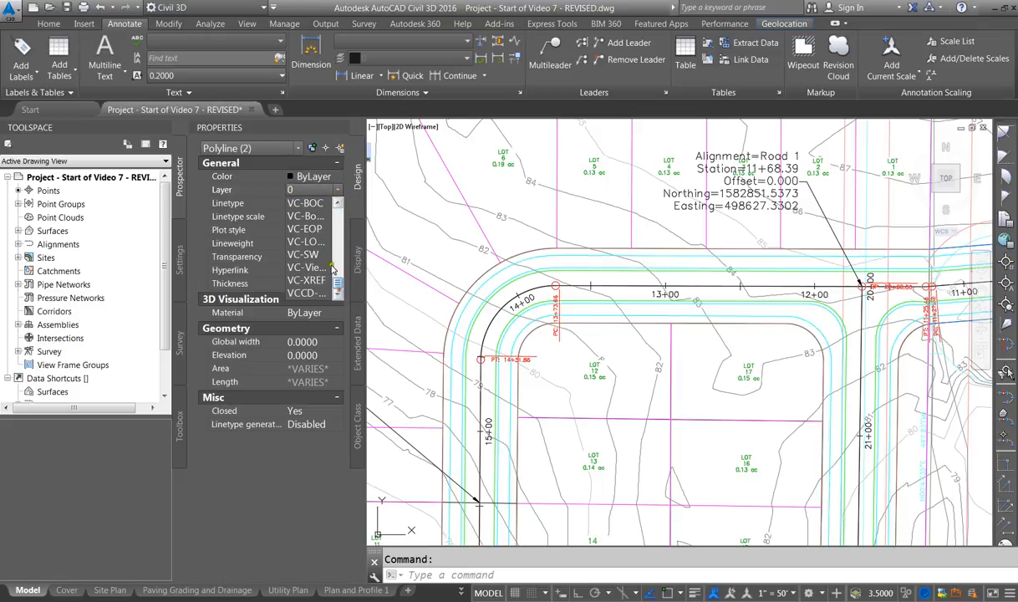
left_click(309, 255)
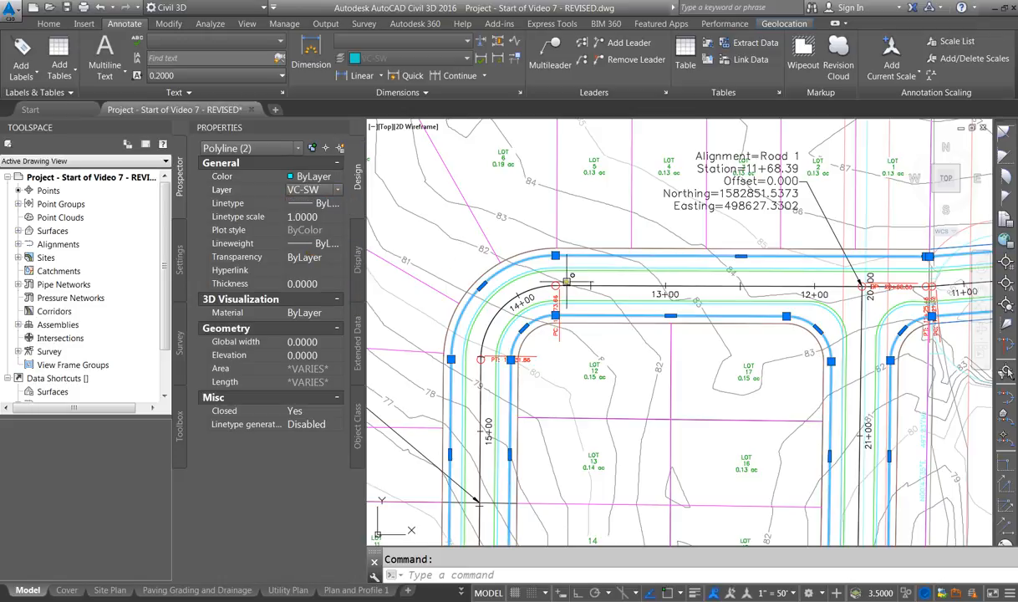
key("Escape")
left_click(521, 256)
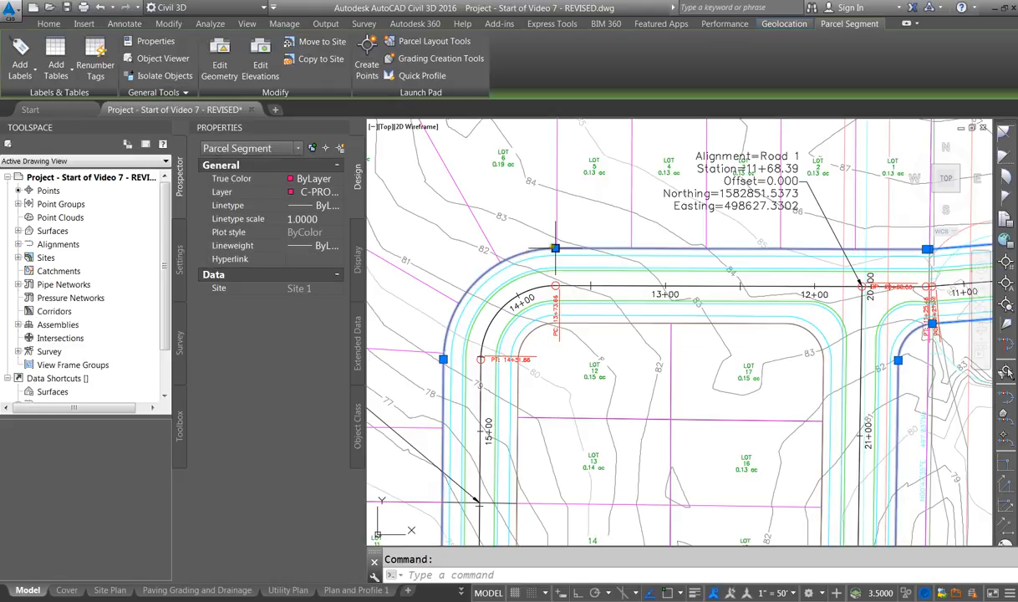
key("Escape")
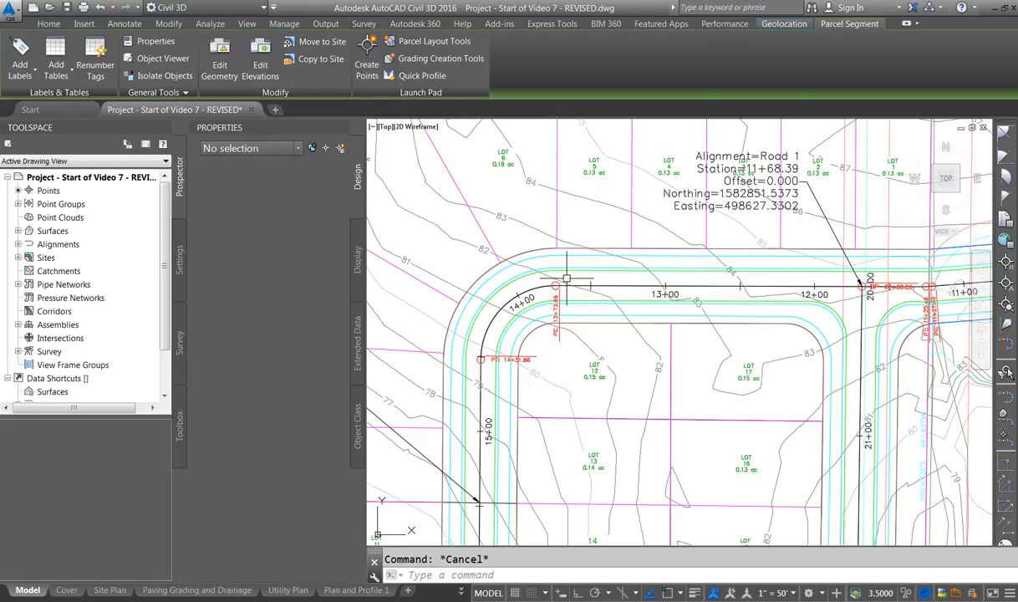
Offset both sidewalk edge lines by 5 away from the road to form the back edges along the right-of-way.
type("o")
key("Return")
type("5")
key("Return")
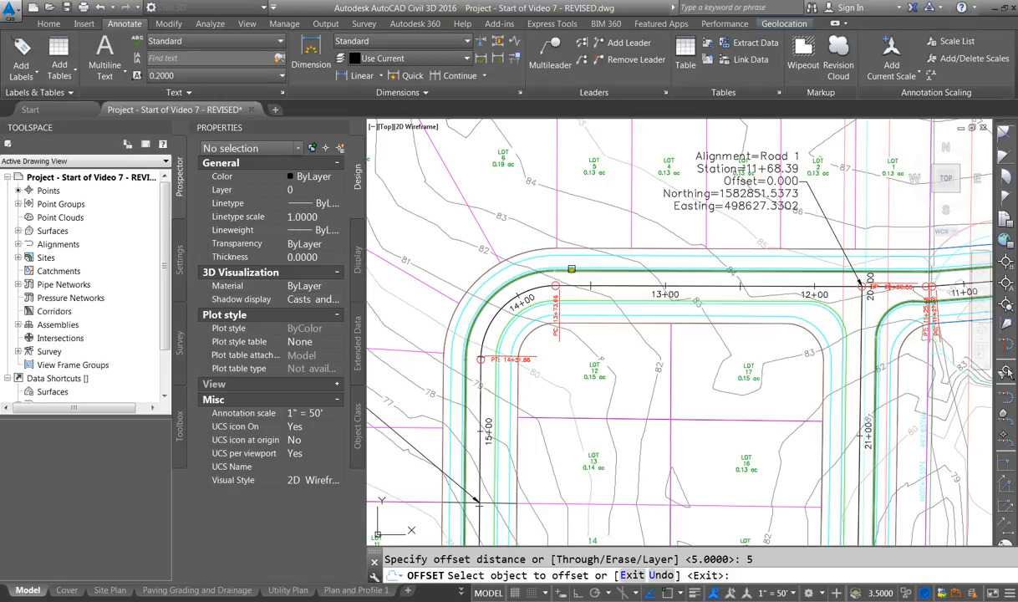
left_click(573, 255)
left_click(578, 230)
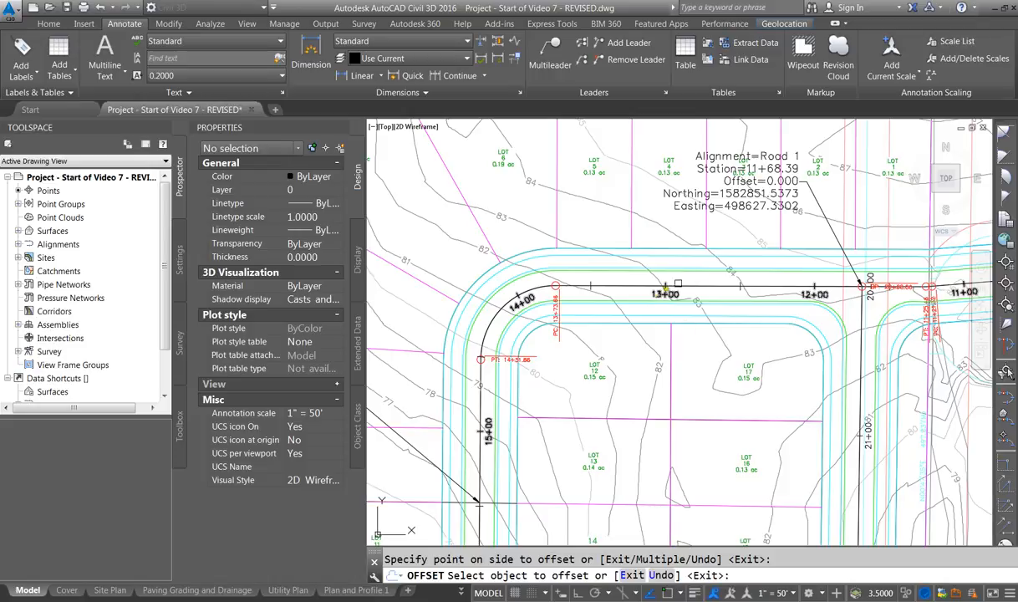
scroll(529, 390, "down", 4)
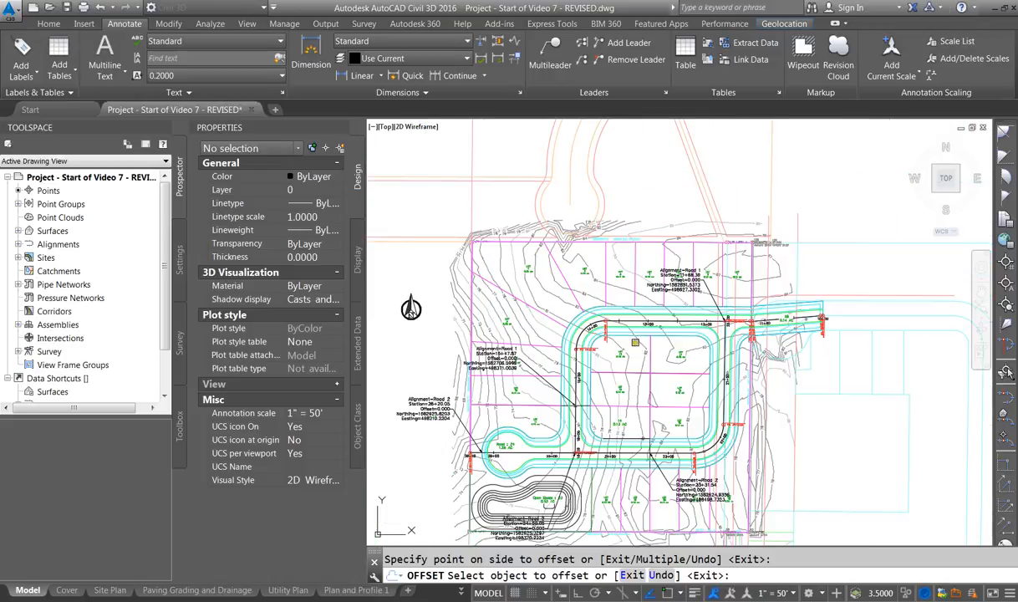
left_click(765, 434)
scroll(542, 465, "up", 2)
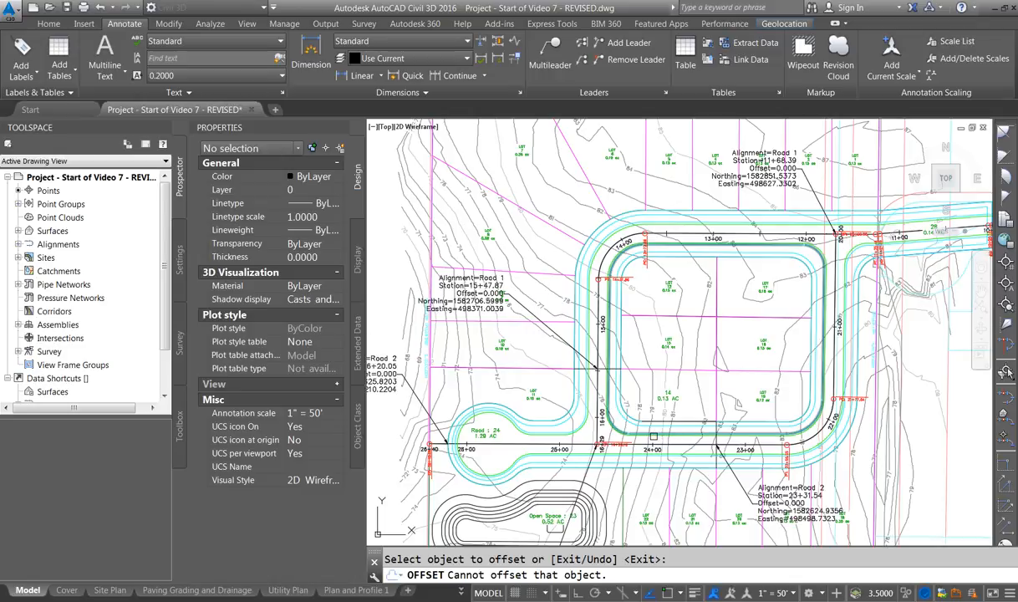
key("Escape")
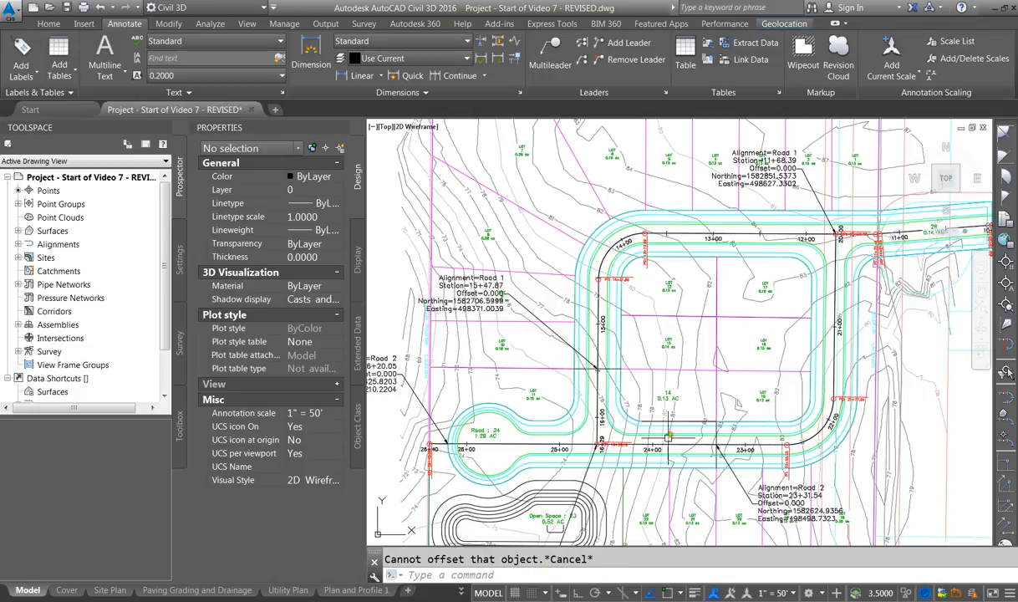
Erase the stray straight polyline at the south end of lot 14, inside the block enclosed by the roads.
left_click(662, 422)
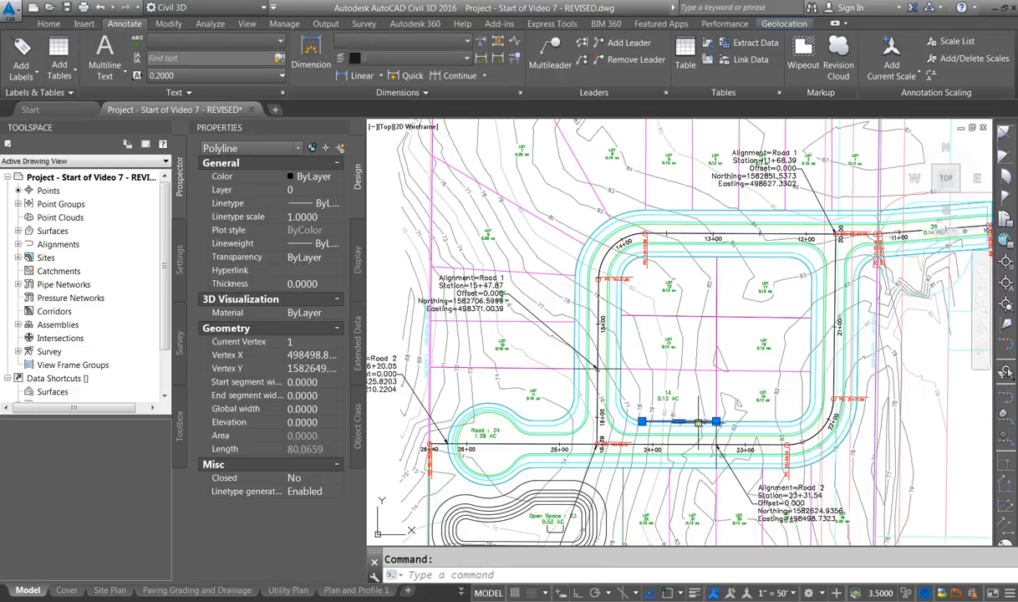
key("Delete")
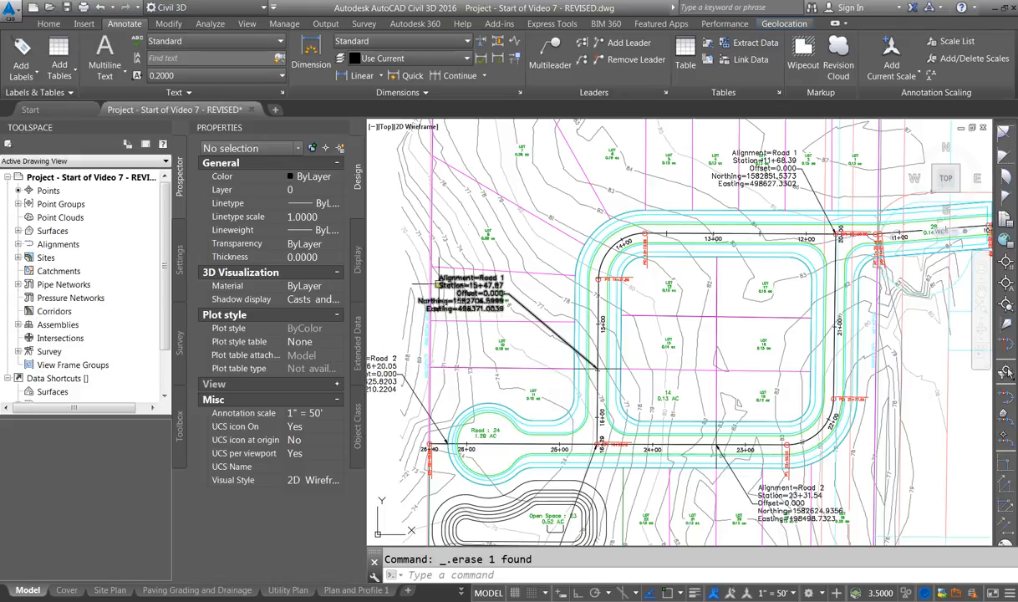
Add parcel segment labels to all sides of Lot 18 in the clockwise direction.
scroll(393, 376, "down", 3)
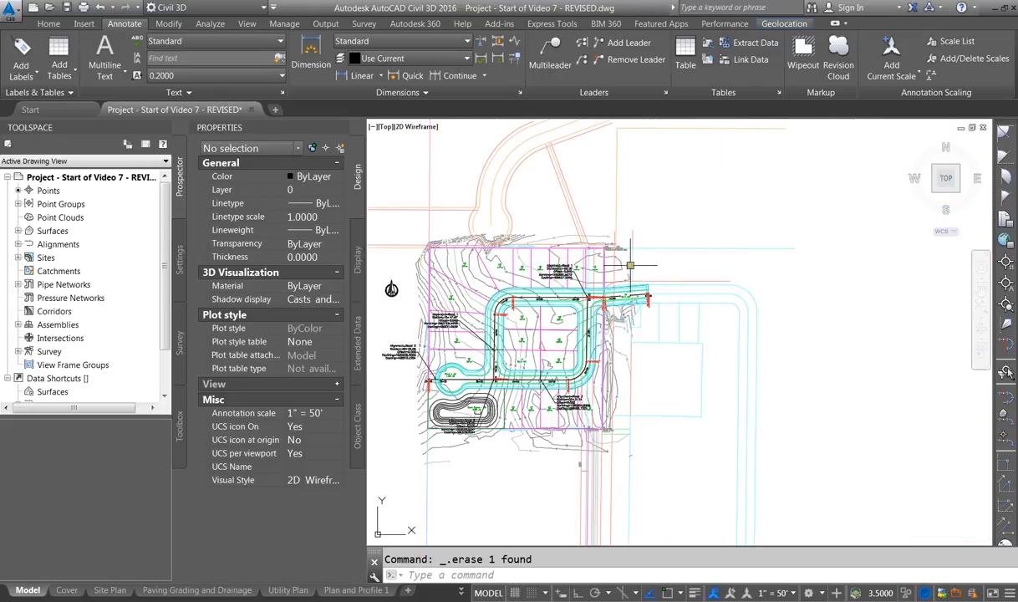
scroll(630, 265, "up", 3)
scroll(643, 400, "down", 1)
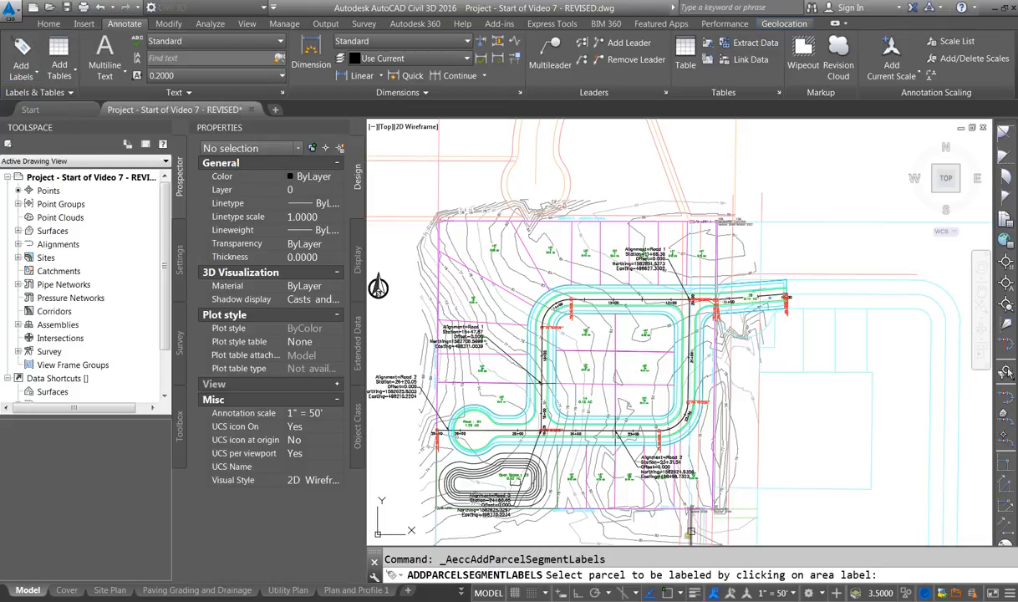
scroll(684, 506, "up", 2)
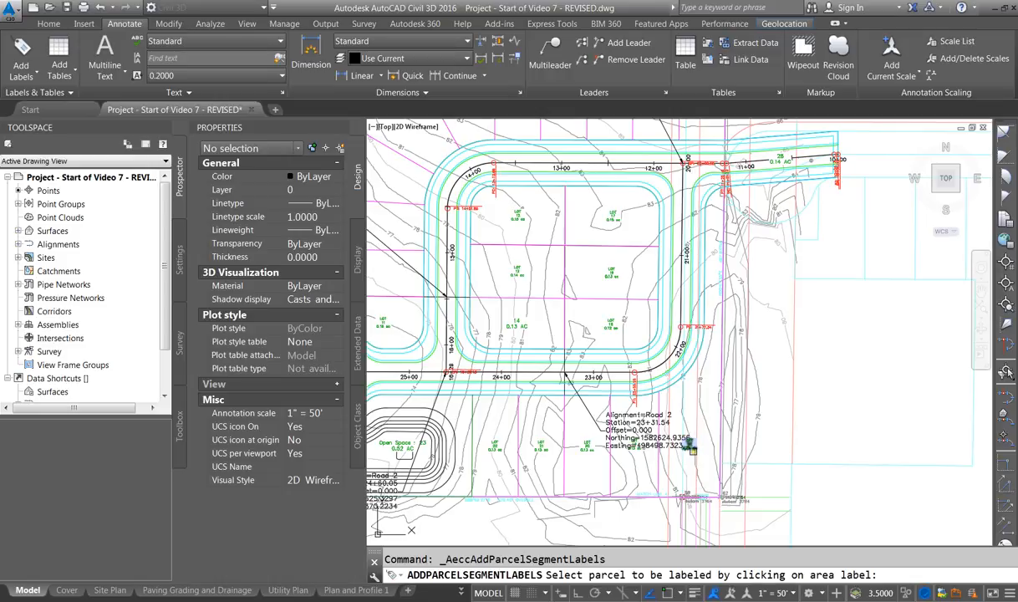
scroll(689, 446, "up", 5)
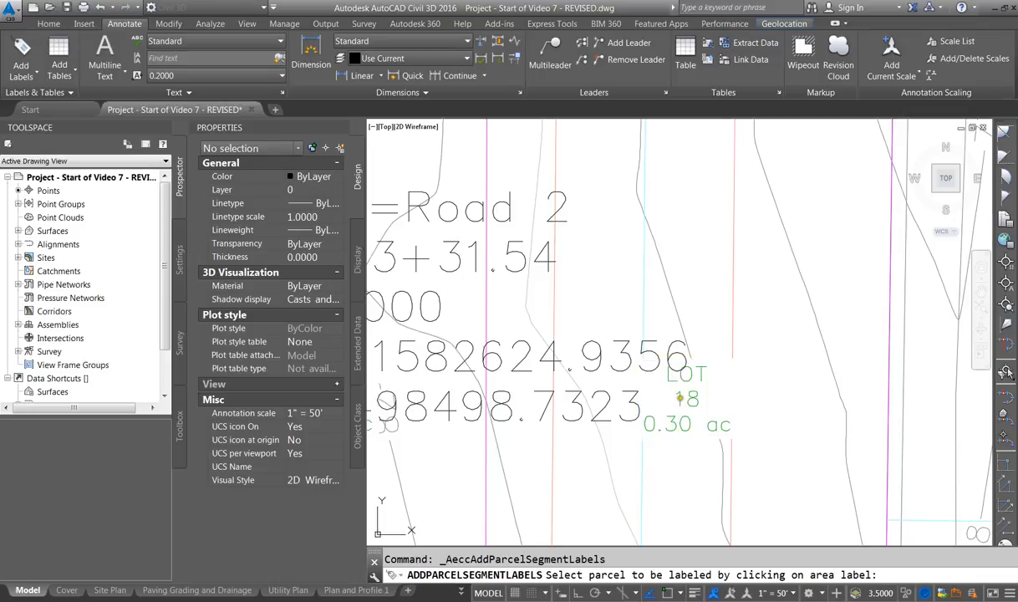
left_click(681, 399)
scroll(558, 378, "down", 5)
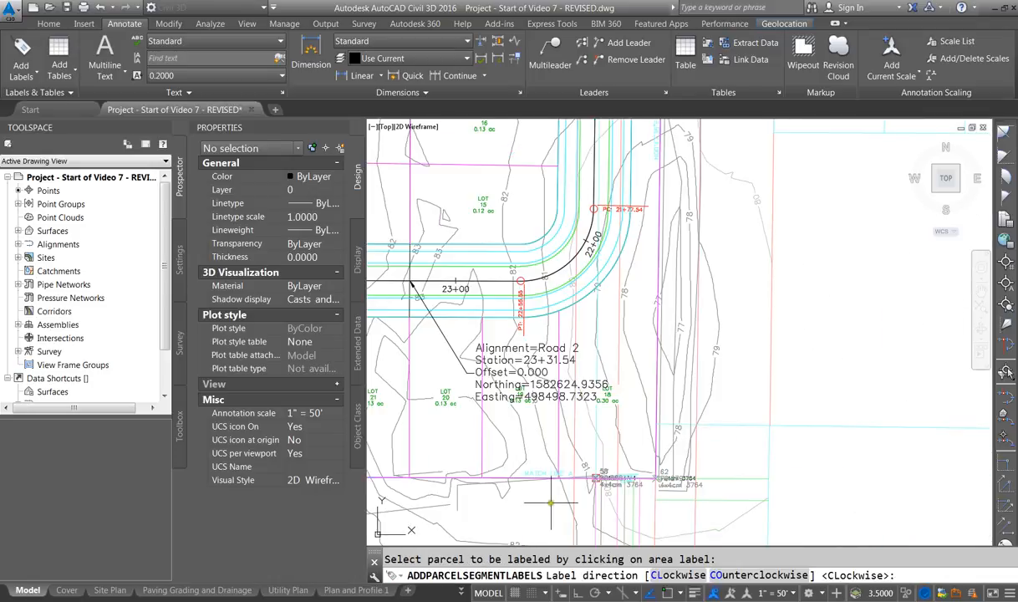
left_click(679, 575)
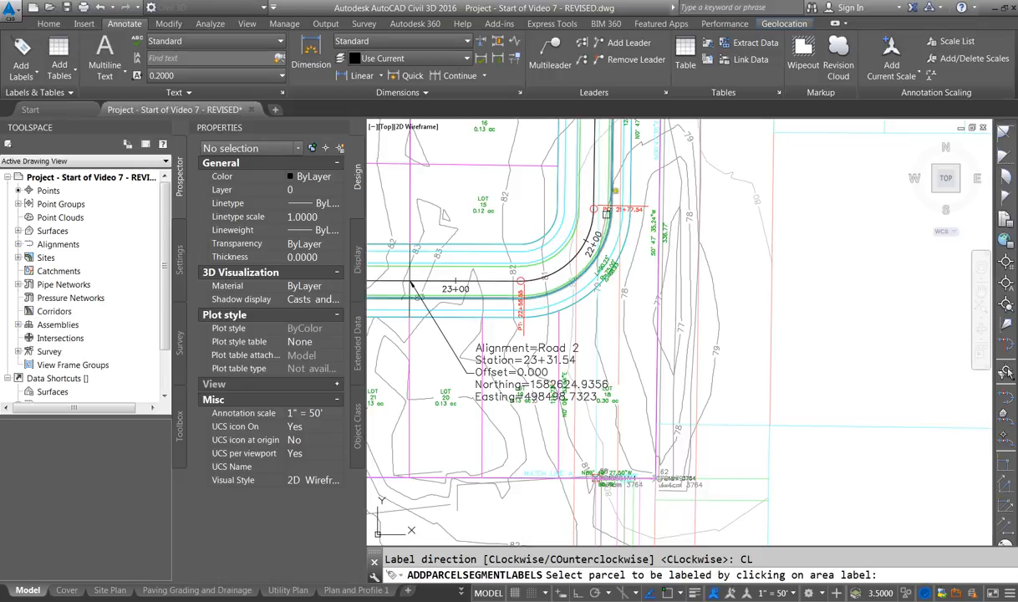
scroll(609, 427, "down", 2)
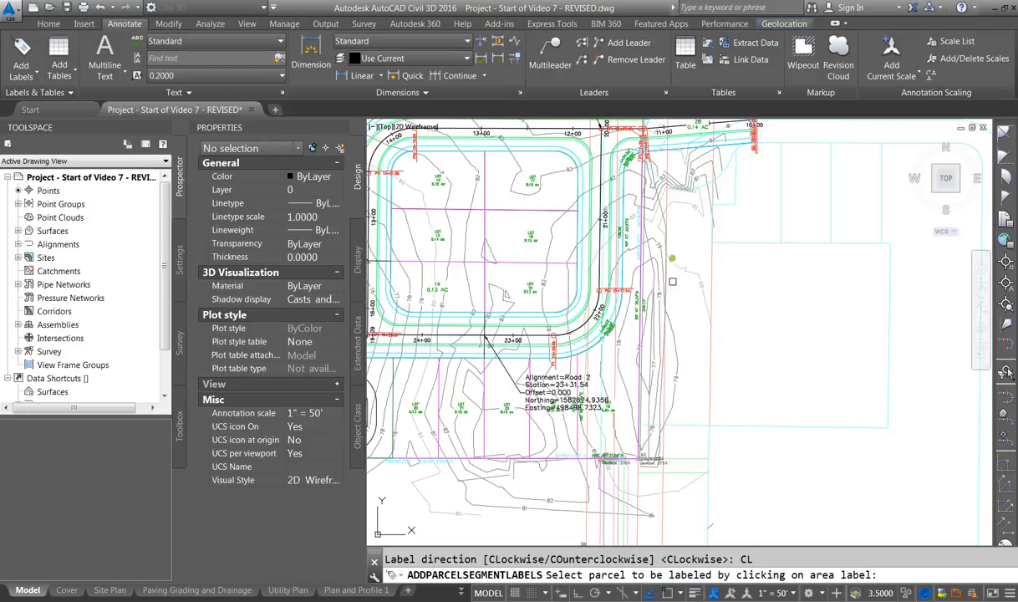
scroll(623, 443, "up", 2)
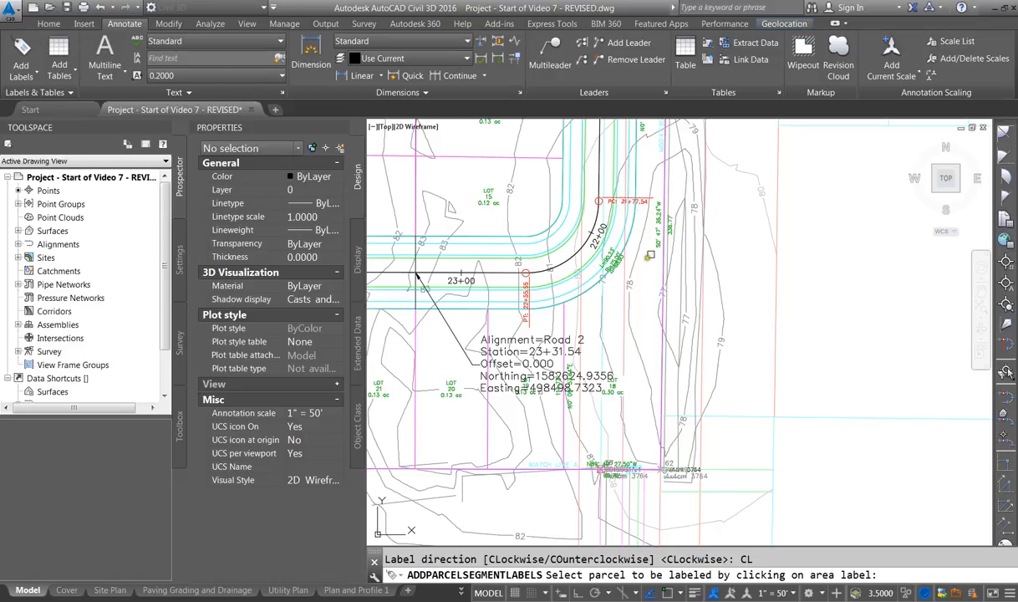
key("Escape")
Open the Bearing over Distance line label style for editing from the label on Lot 18's long east boundary.
scroll(660, 214, "up", 4)
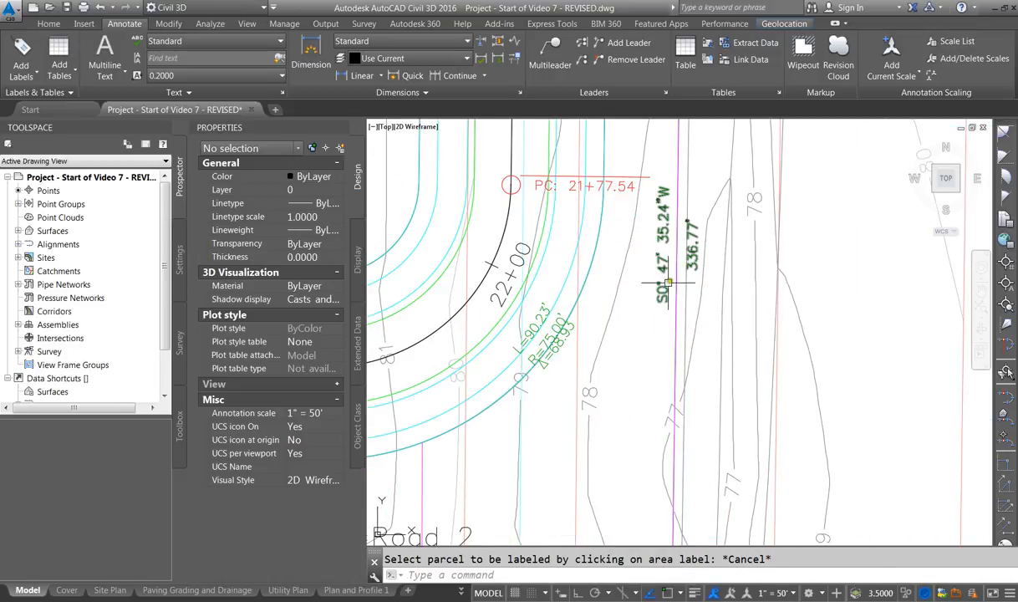
scroll(658, 260, "down", 2)
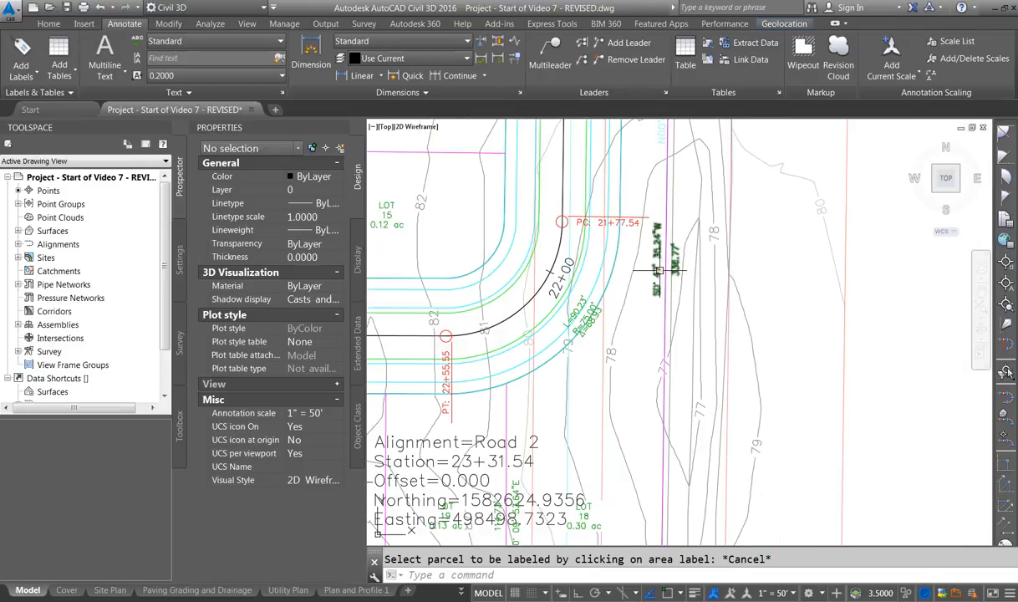
left_click(656, 267)
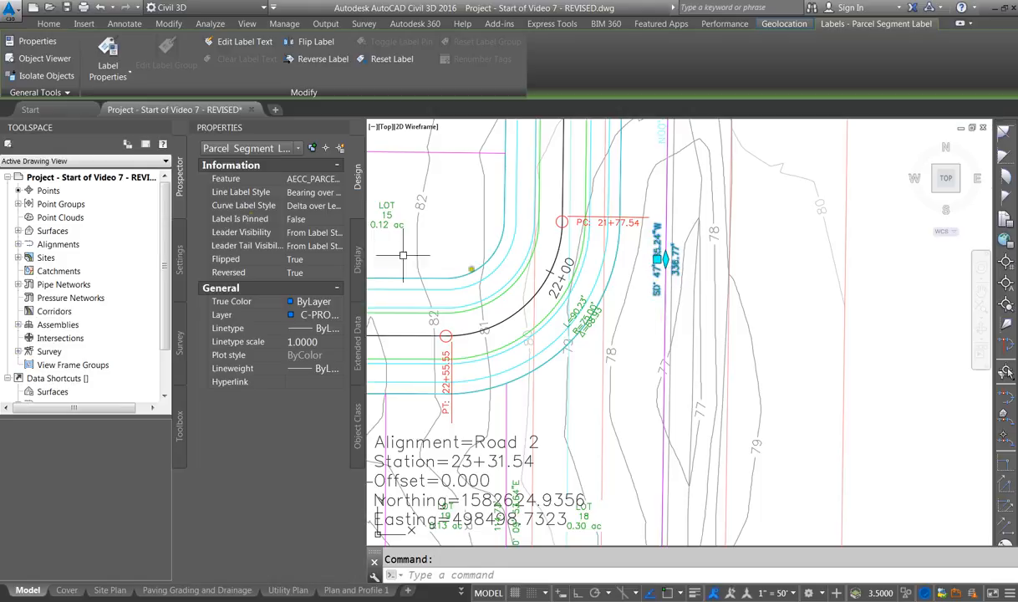
left_click_drag(365, 183, 439, 184)
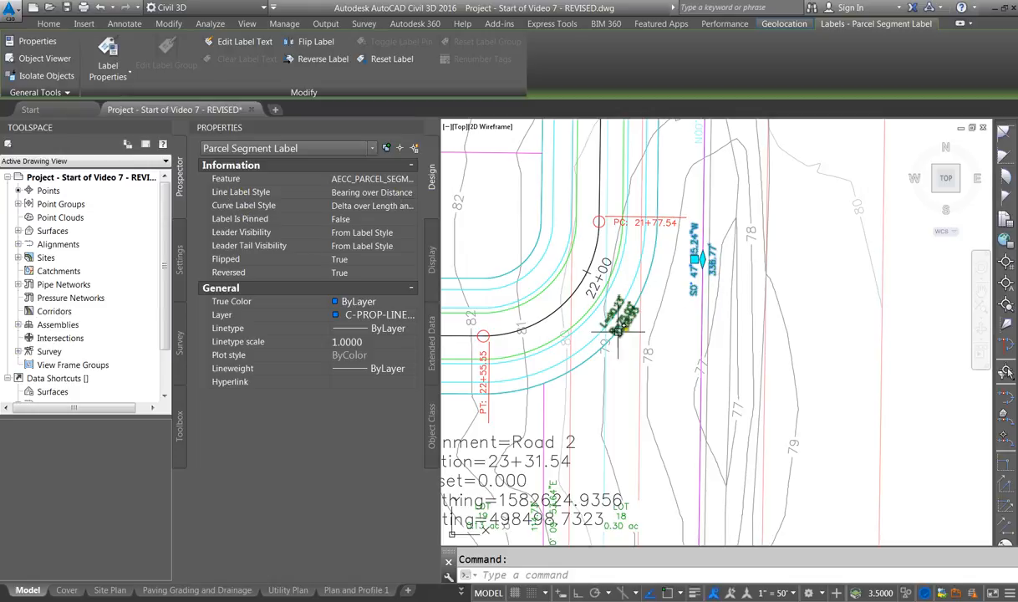
left_click(404, 194)
left_click(409, 193)
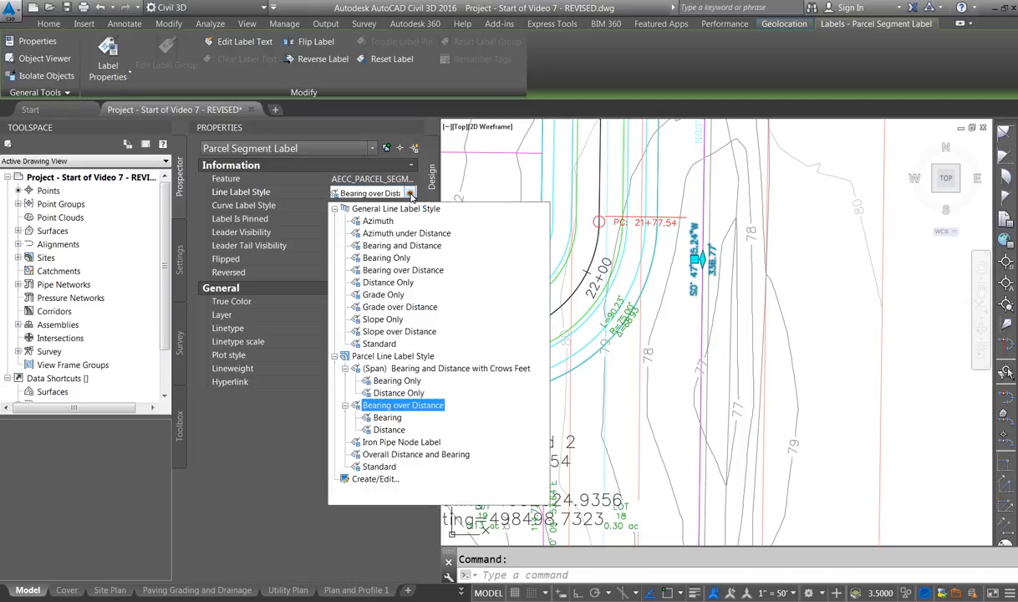
left_click(365, 479)
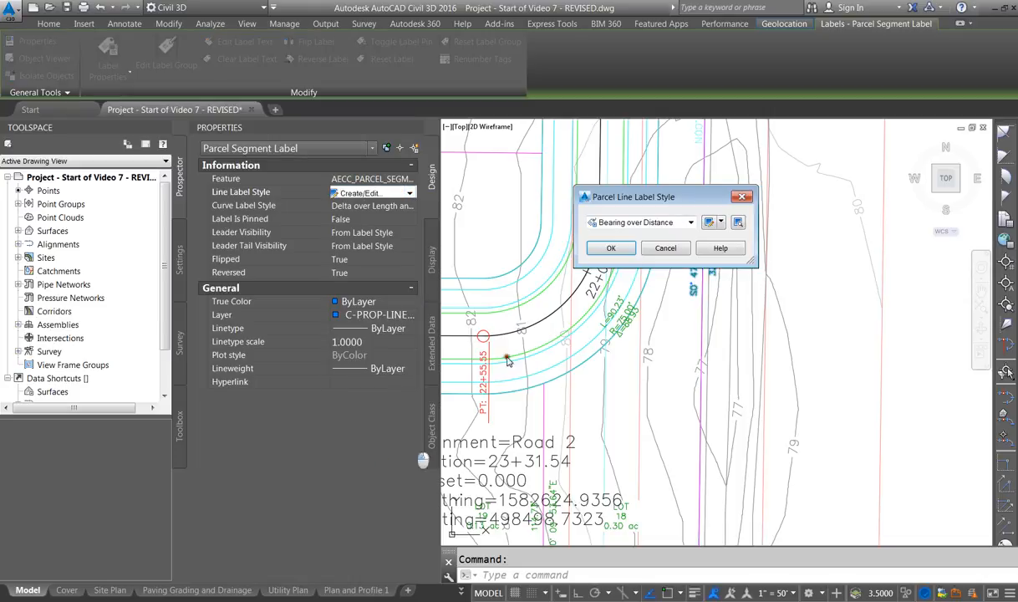
left_click(709, 223)
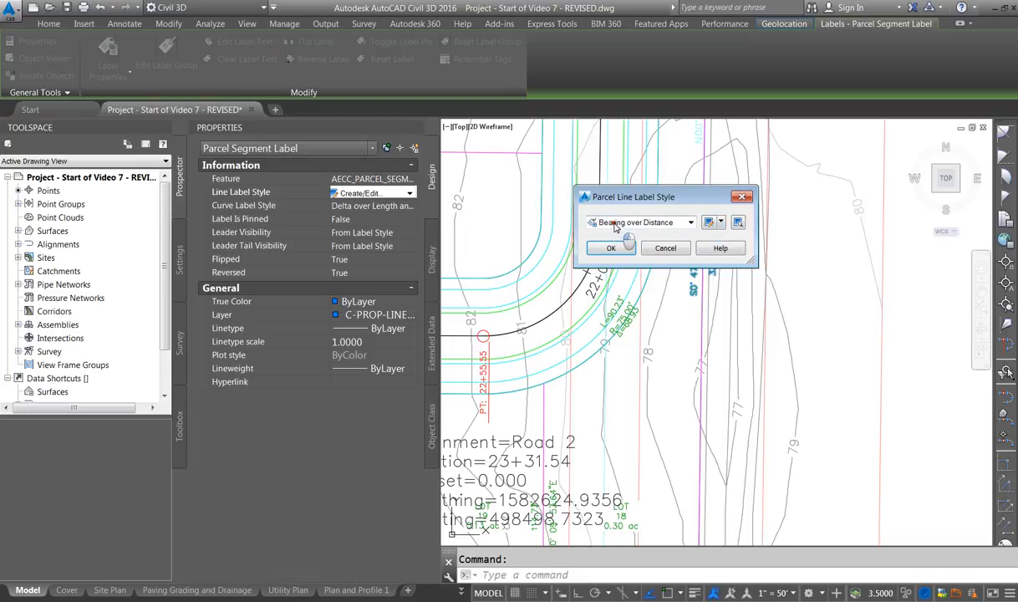
left_click(709, 222)
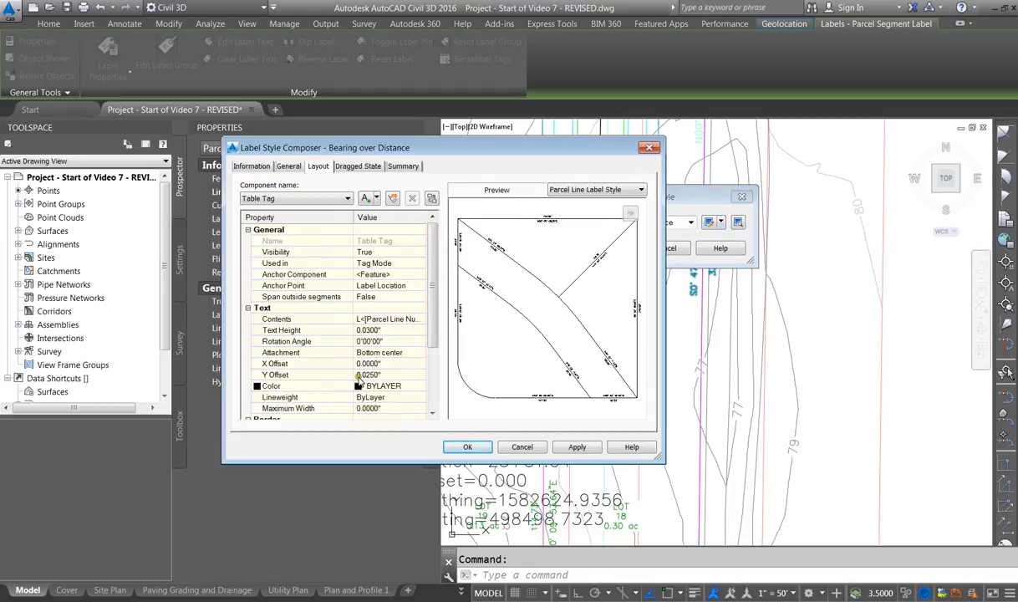
Set the text height to 0.05" for the Table Tag component and 0.075" for the Bearing component.
left_click(377, 331)
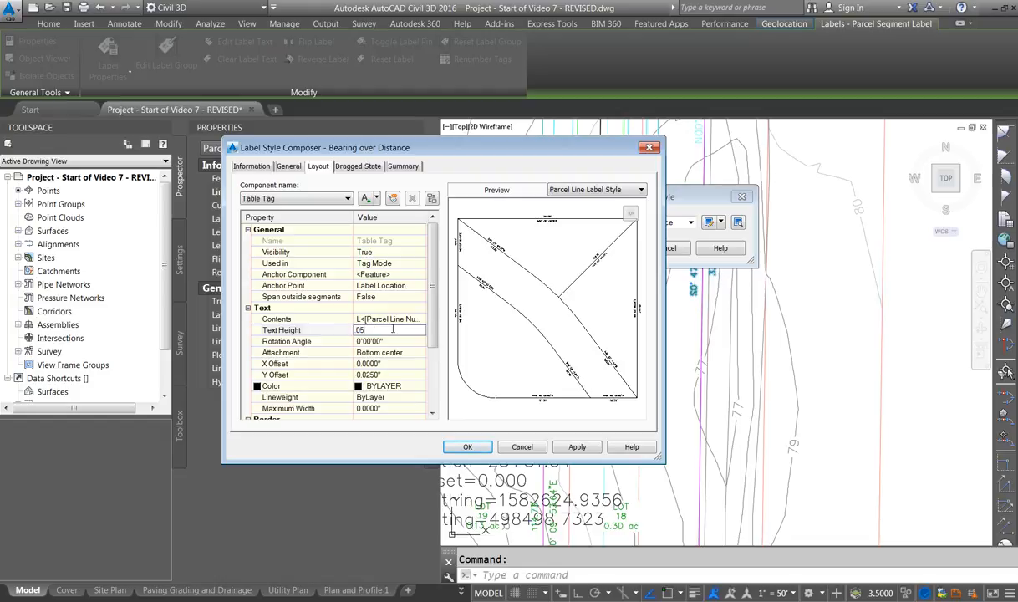
key("Return")
left_click(343, 199)
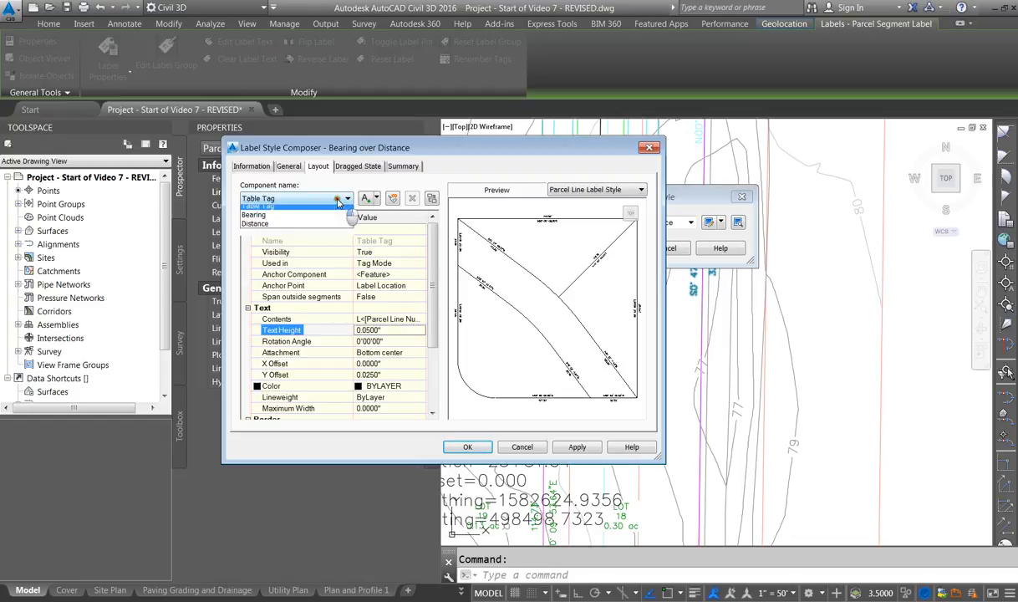
left_click(334, 209)
left_click(383, 331)
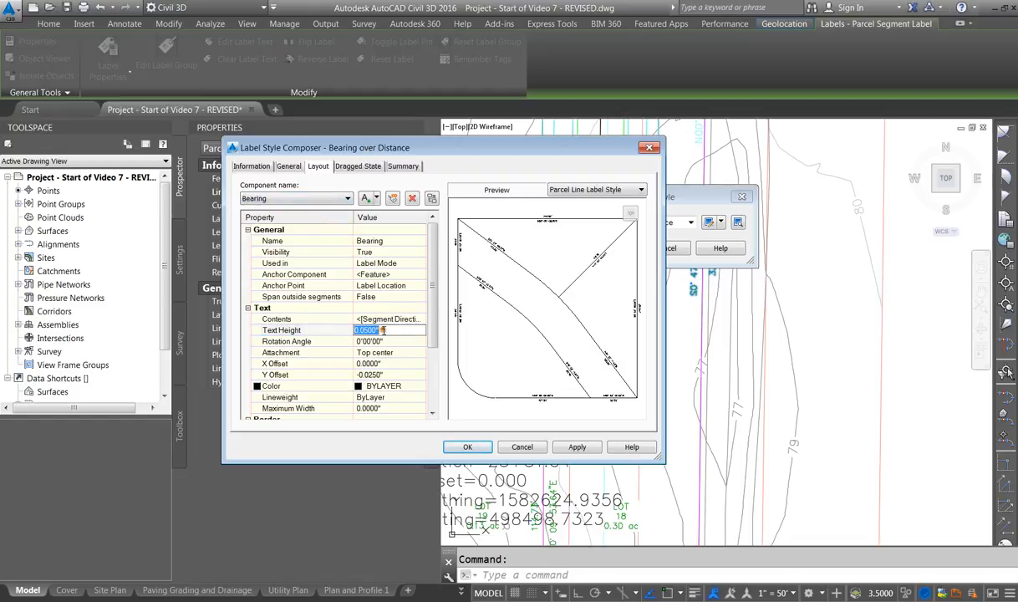
left_click(345, 199)
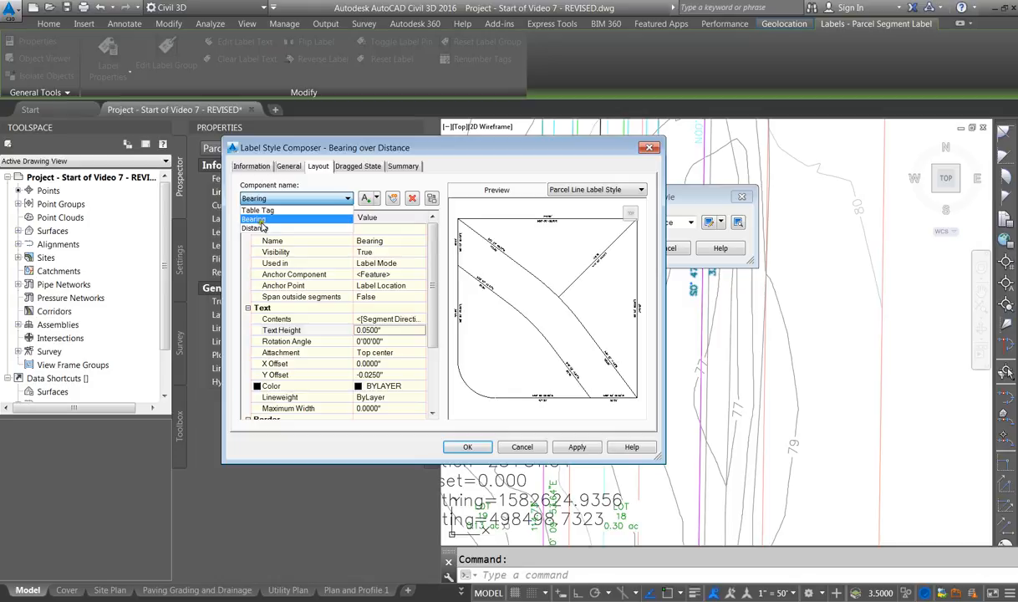
left_click(259, 220)
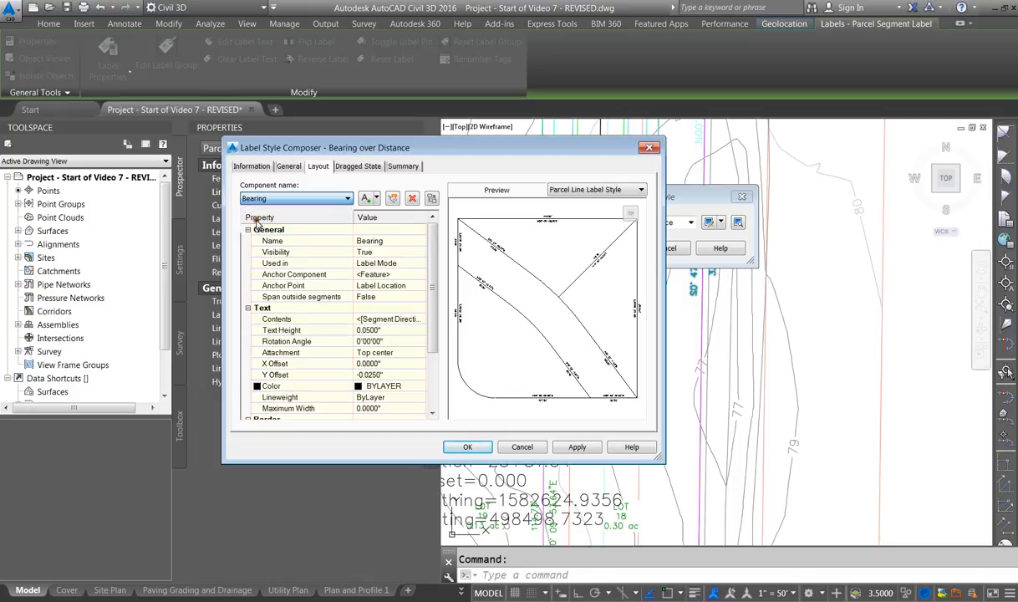
left_click(388, 332)
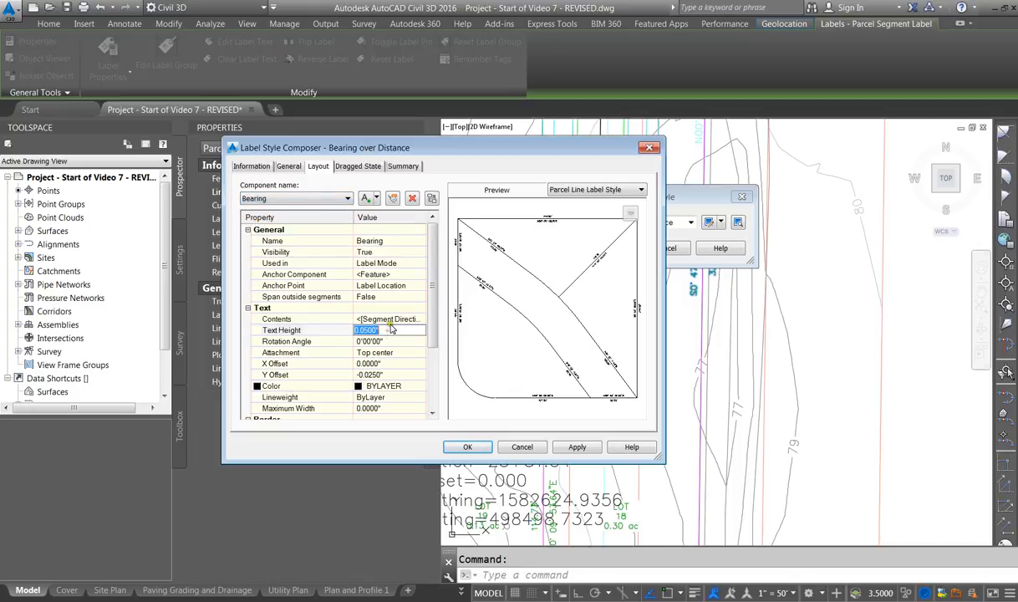
type("0")
Set the Distance component's text height to 0.075" in the Bearing over Distance label style.
left_click(291, 201)
left_click(264, 219)
left_click(383, 331)
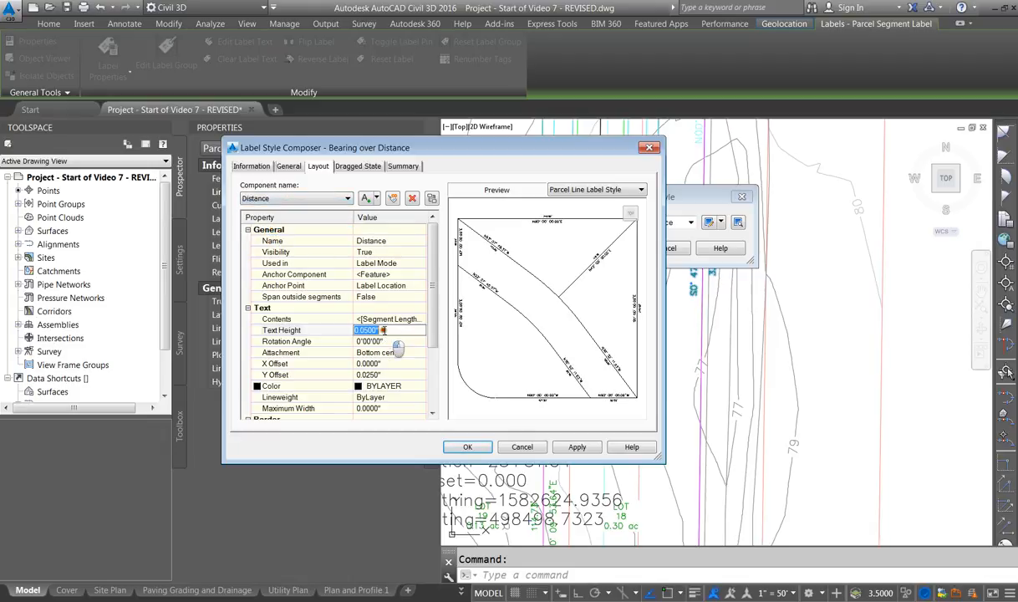
type("0.")
type("075")
key("Return")
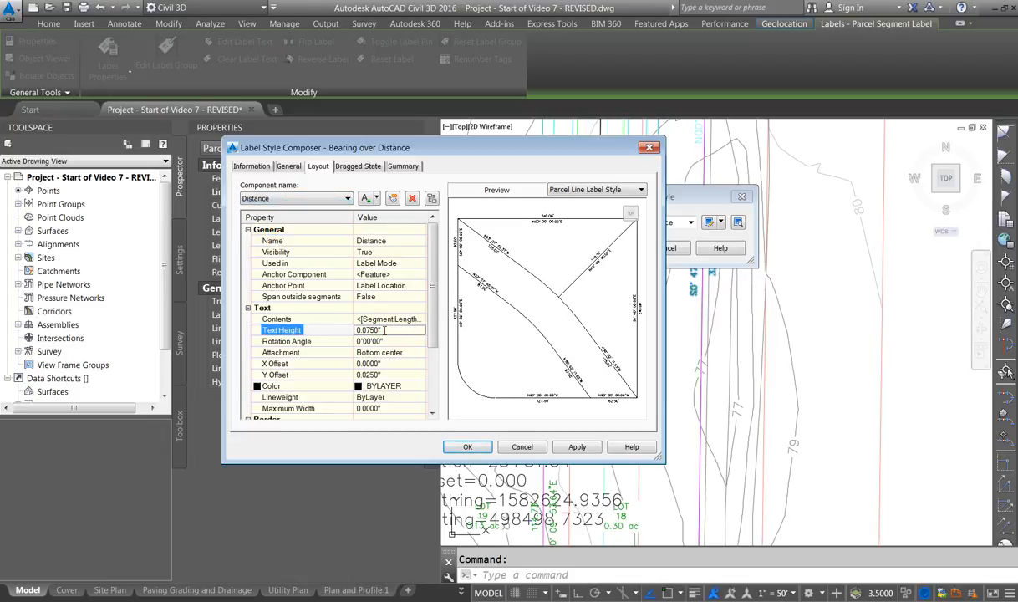
Set the Bearing component's visibility to False in the label style.
left_click(338, 201)
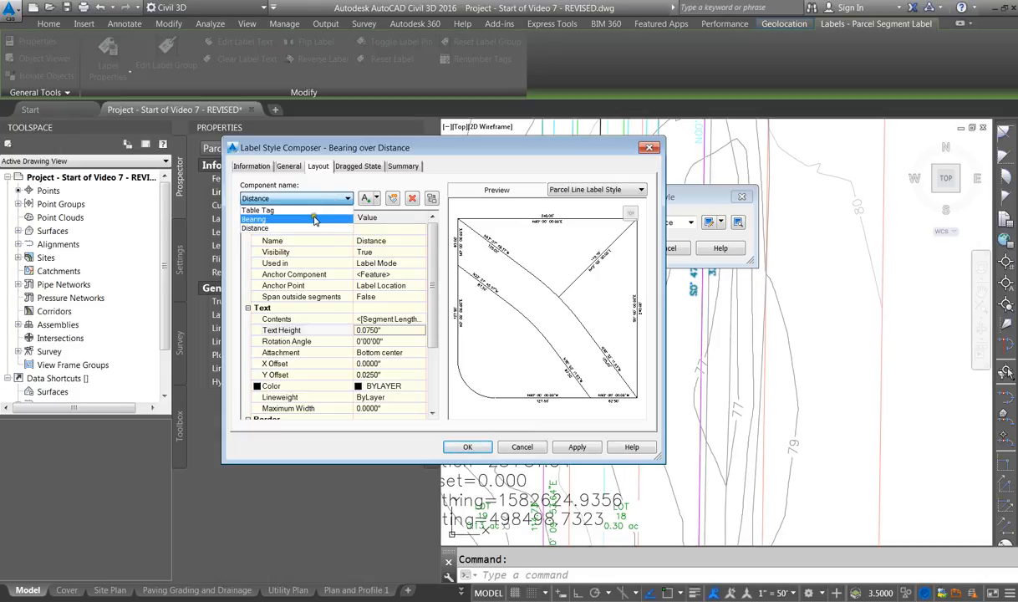
left_click(331, 218)
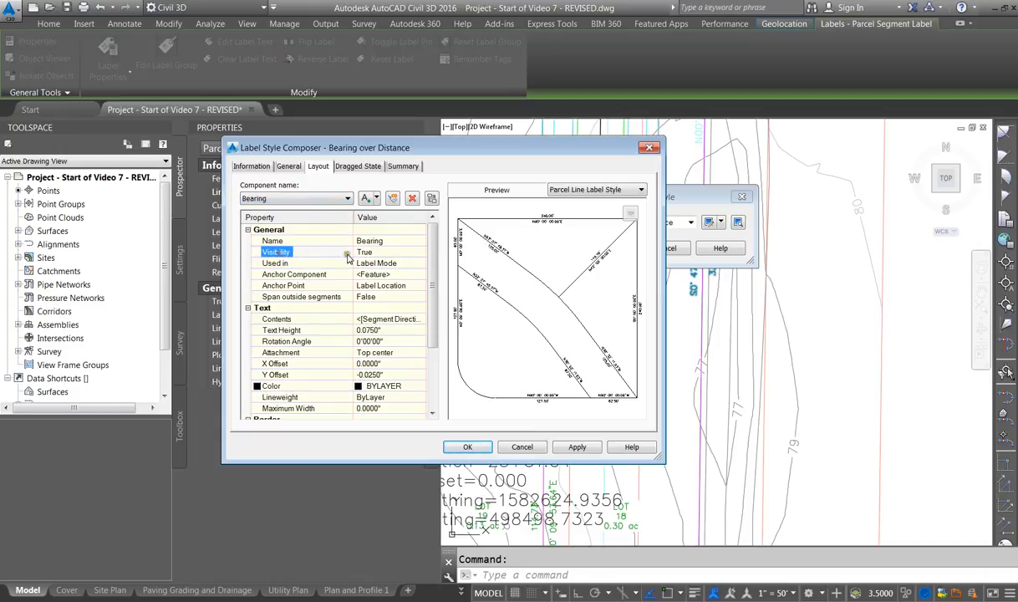
left_click(368, 252)
left_click(378, 252)
left_click(380, 263)
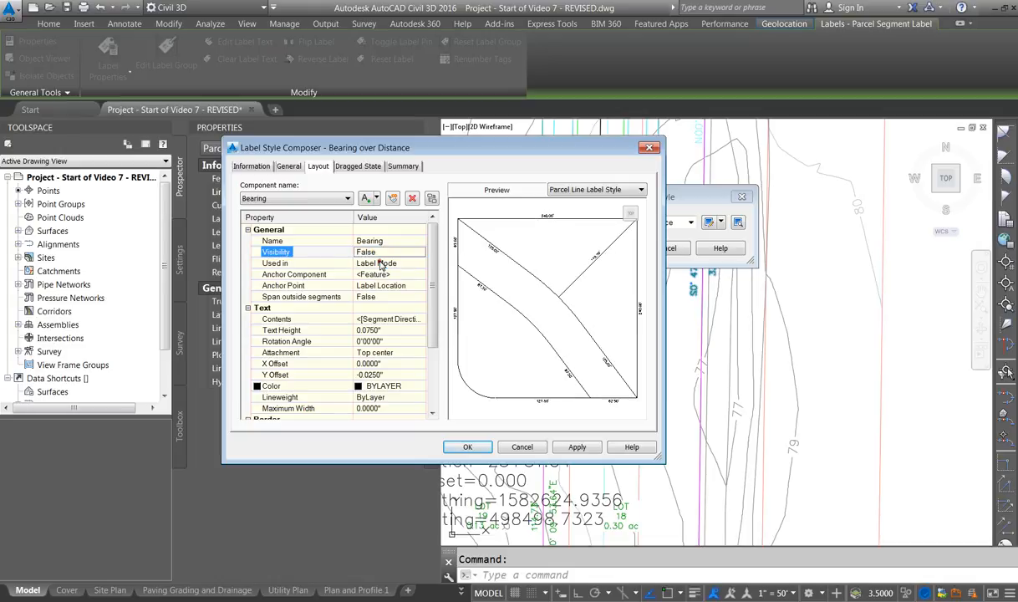
Review the Distance component's settings and apply the edited Bearing over Distance style to the parcel line labels.
left_click(313, 200)
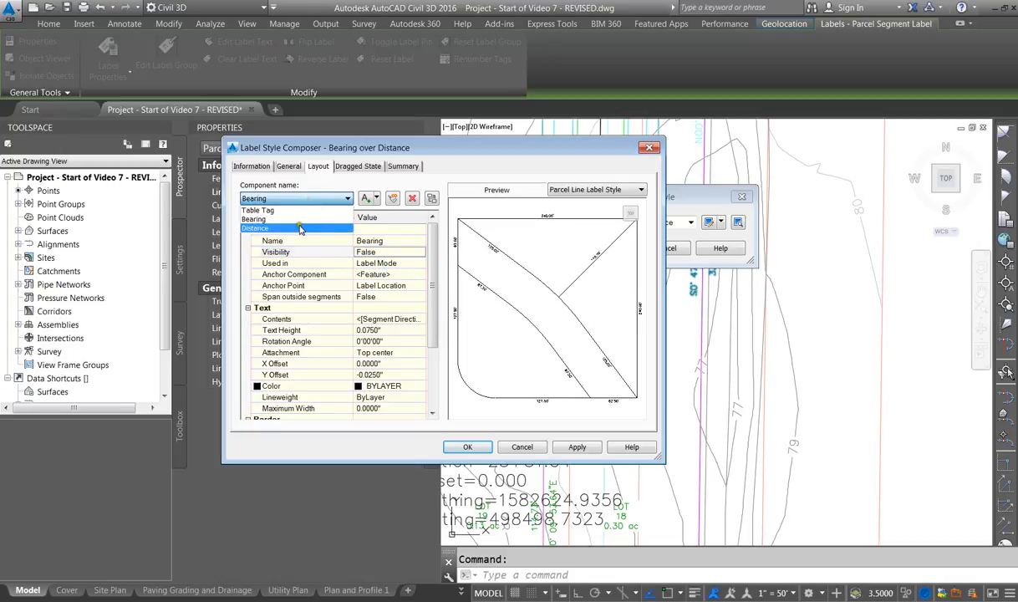
left_click(300, 229)
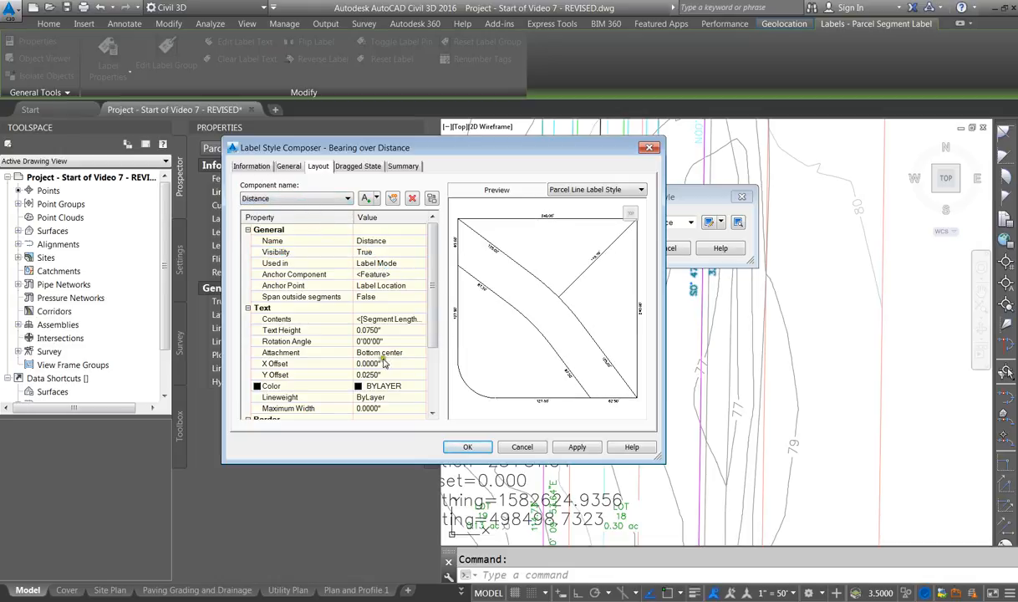
left_click(576, 447)
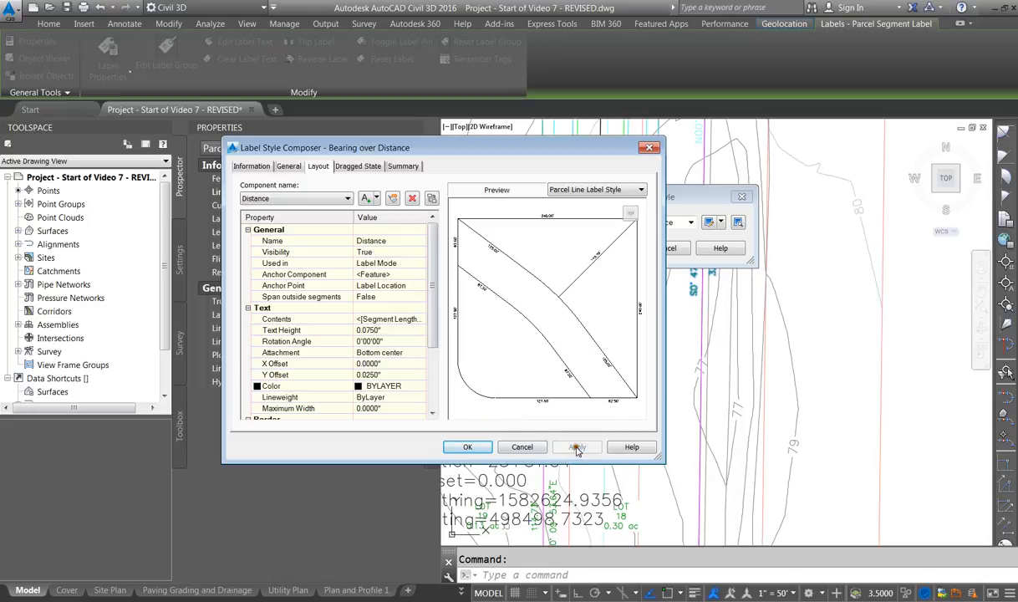
left_click(468, 448)
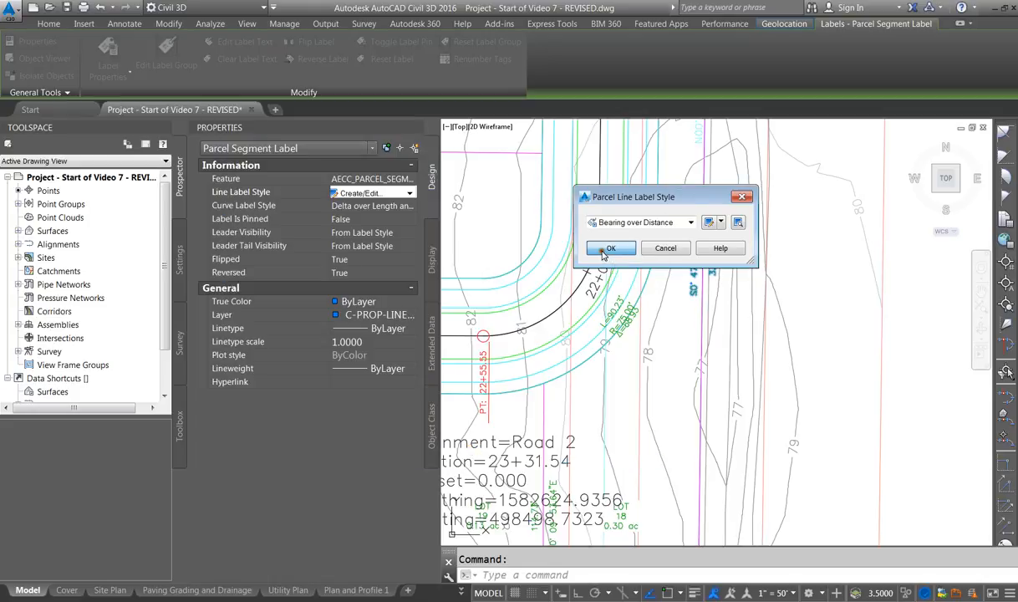
left_click(605, 249)
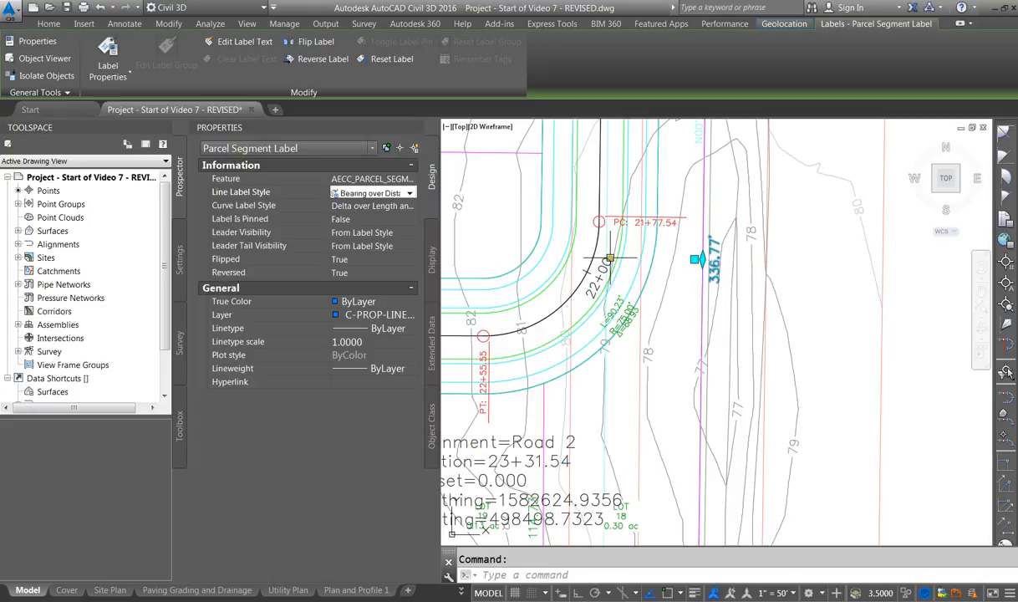
left_click(728, 263)
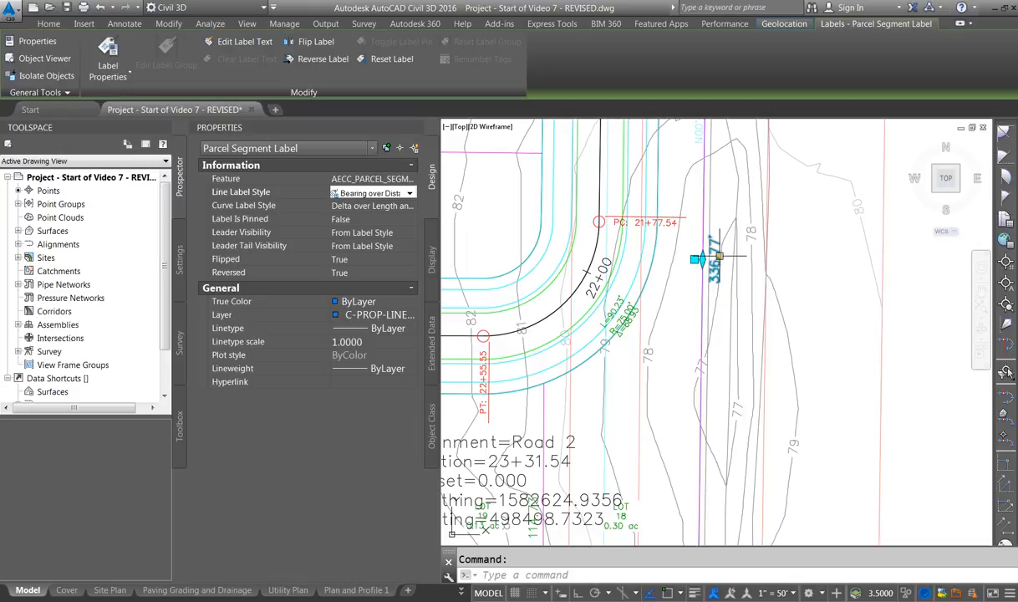
Set the Distance & Radius component's text height to 0.075" in the curve label's Delta over Length and Radius style.
left_click(621, 312)
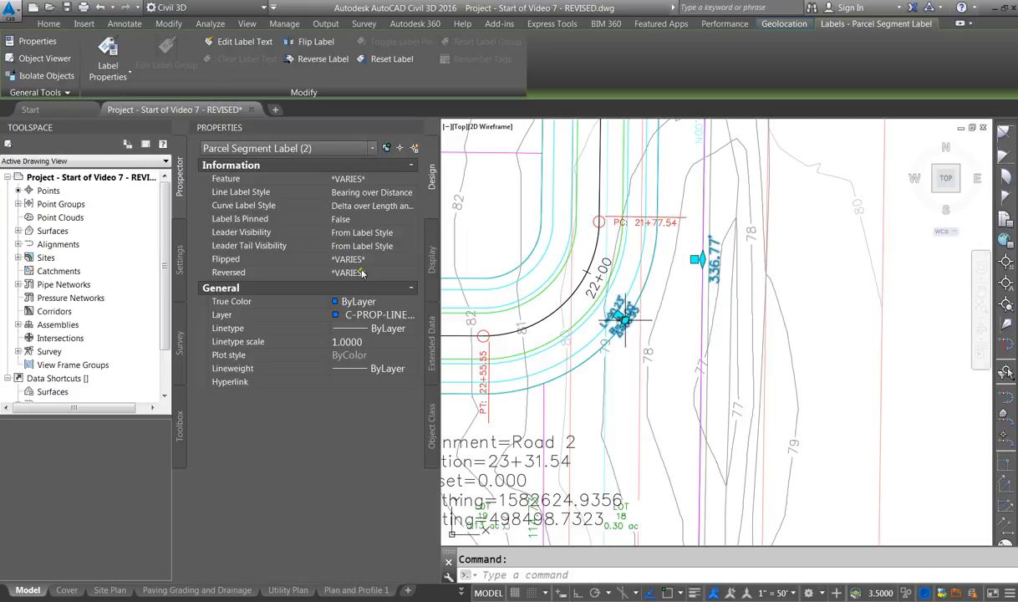
left_click(406, 193)
left_click(409, 206)
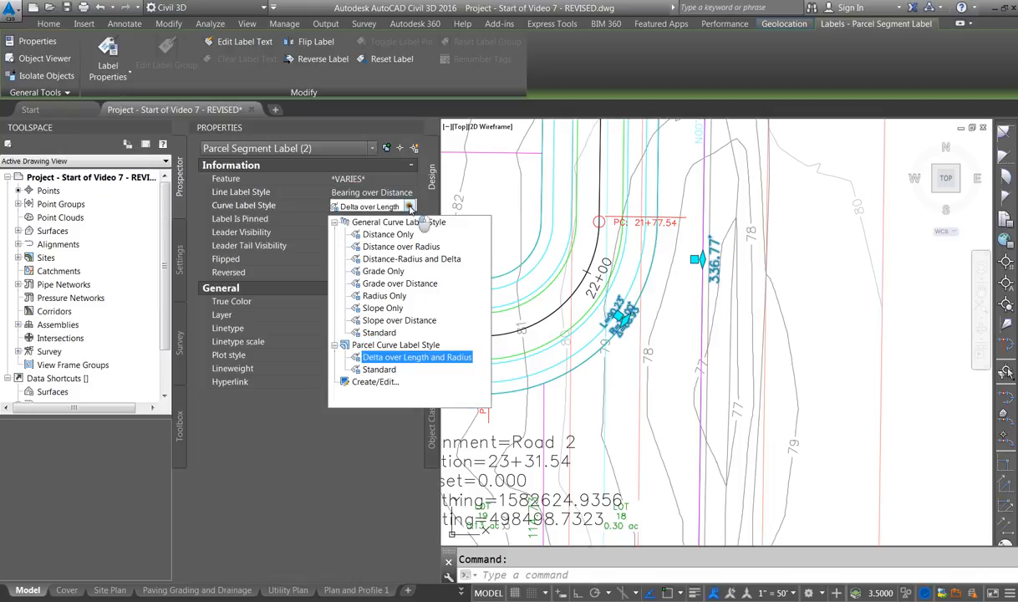
left_click(374, 383)
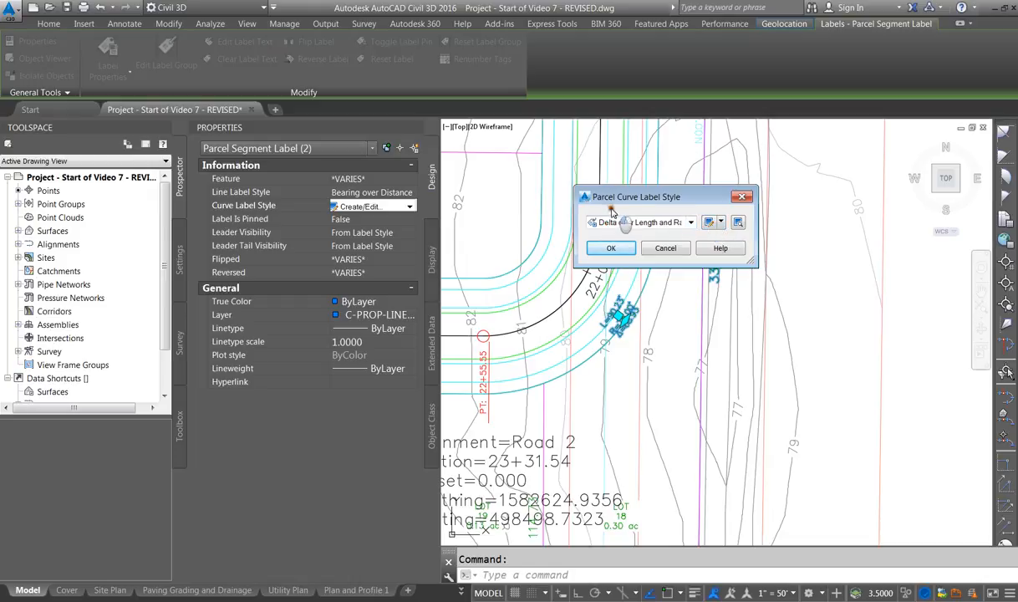
left_click(709, 223)
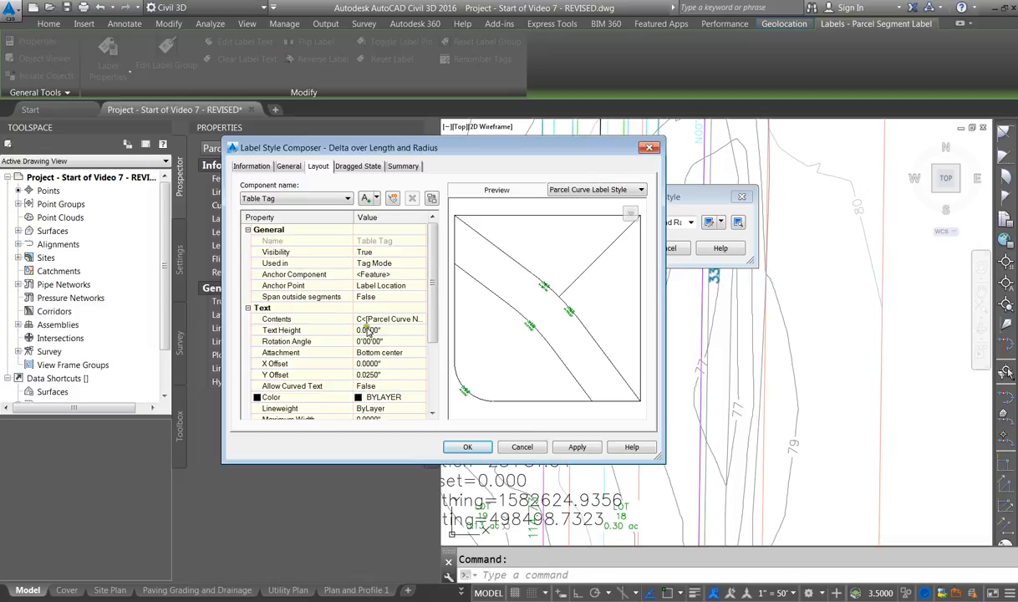
left_click(297, 198)
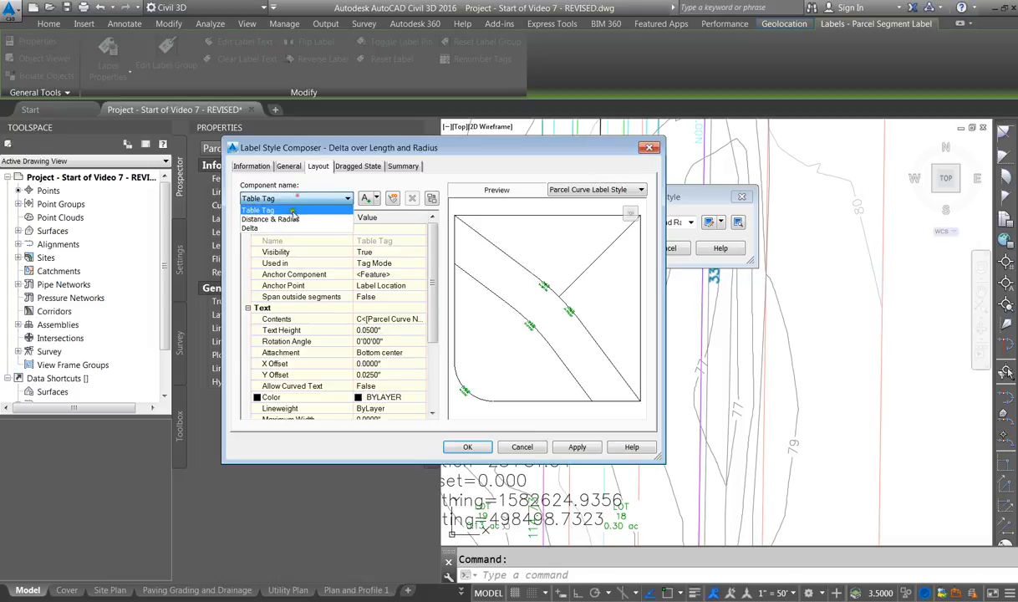
left_click(292, 216)
left_click(389, 331)
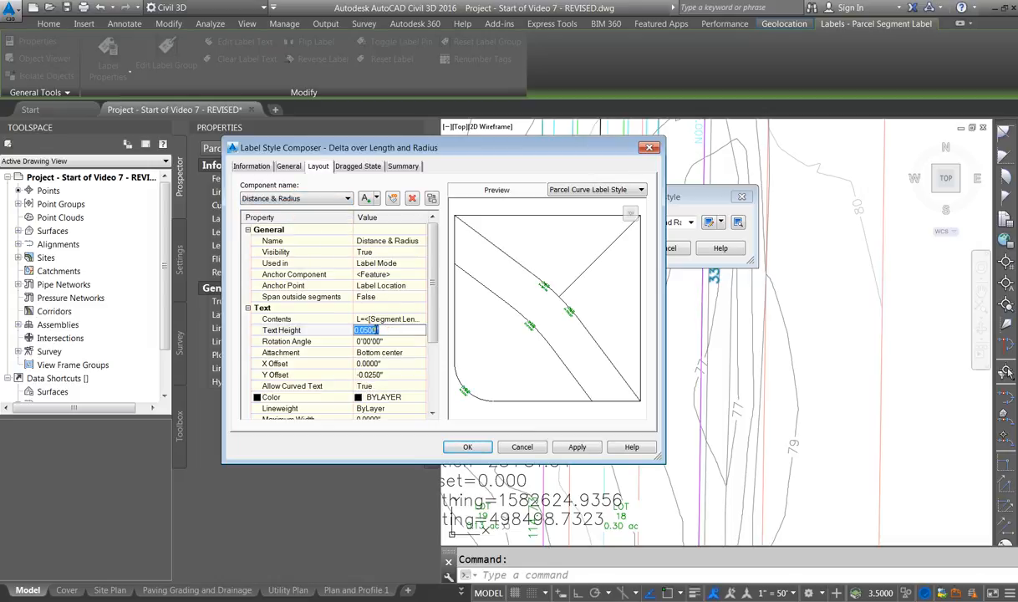
type("075")
Set the Delta component's text height to 0.075" in the Delta over Length and Radius style.
left_click(313, 198)
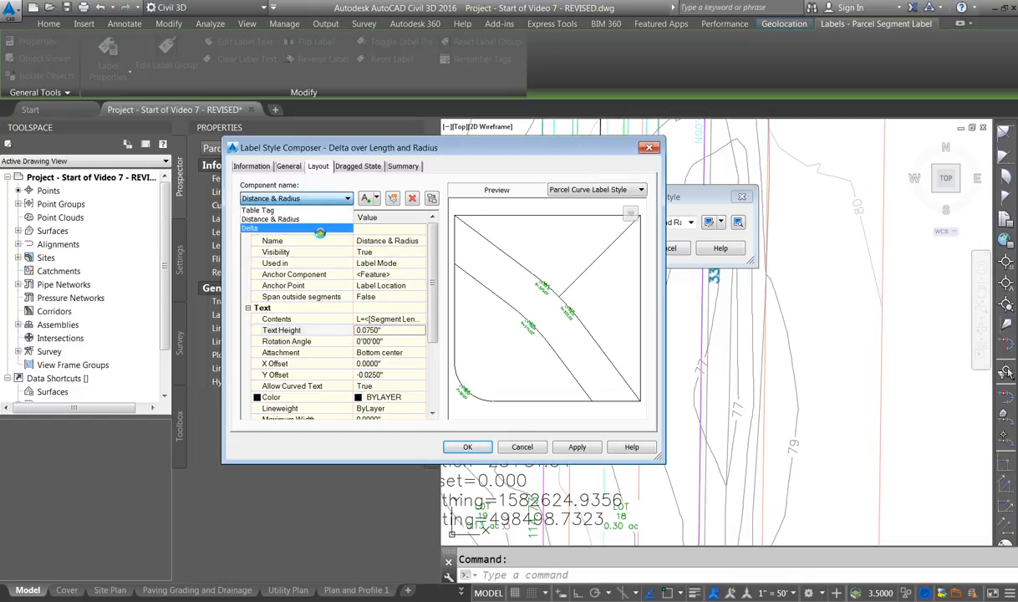
left_click(313, 220)
left_click(383, 306)
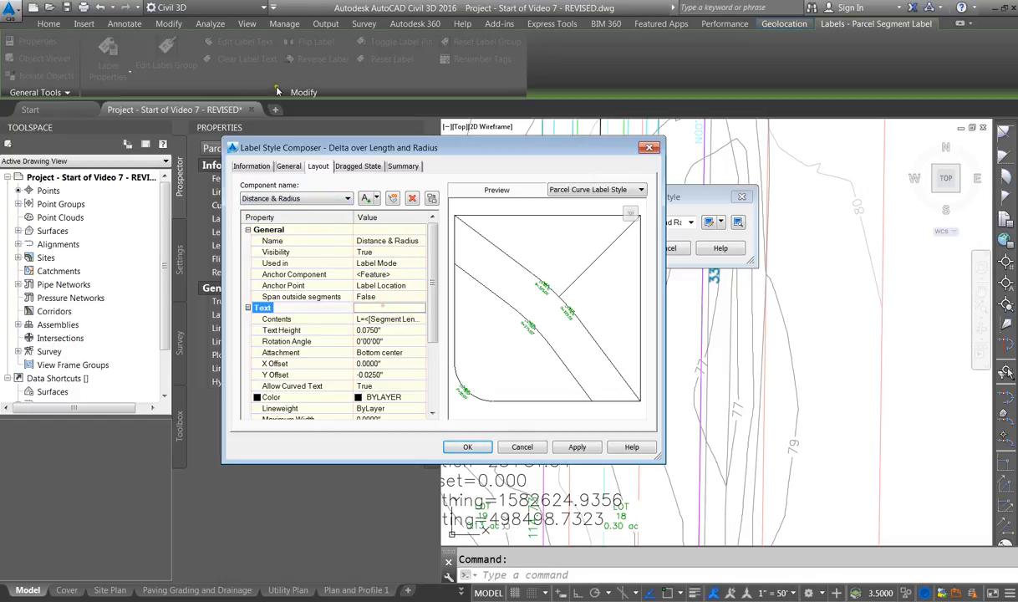
left_click(271, 197)
left_click(266, 231)
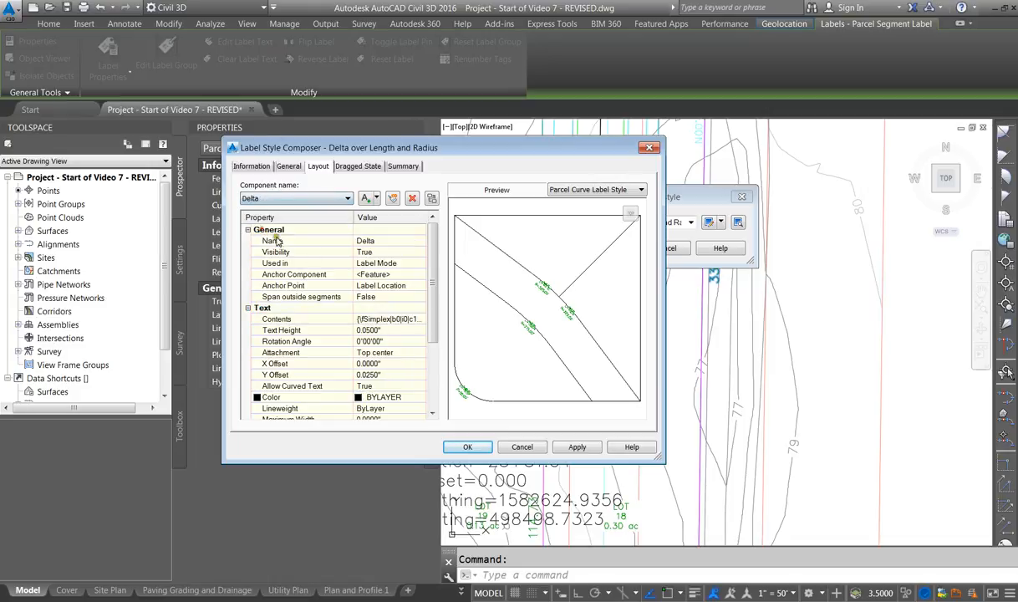
left_click(377, 331)
type(".075")
key("Return")
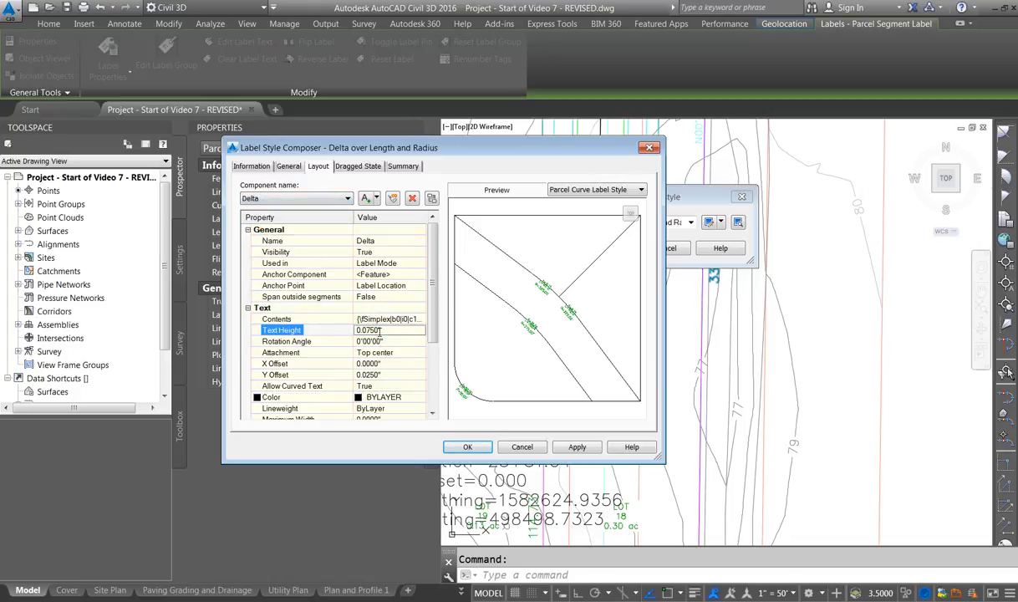
Set the Delta component's visibility to False and apply the edited style to the parcel curve labels.
left_click(381, 252)
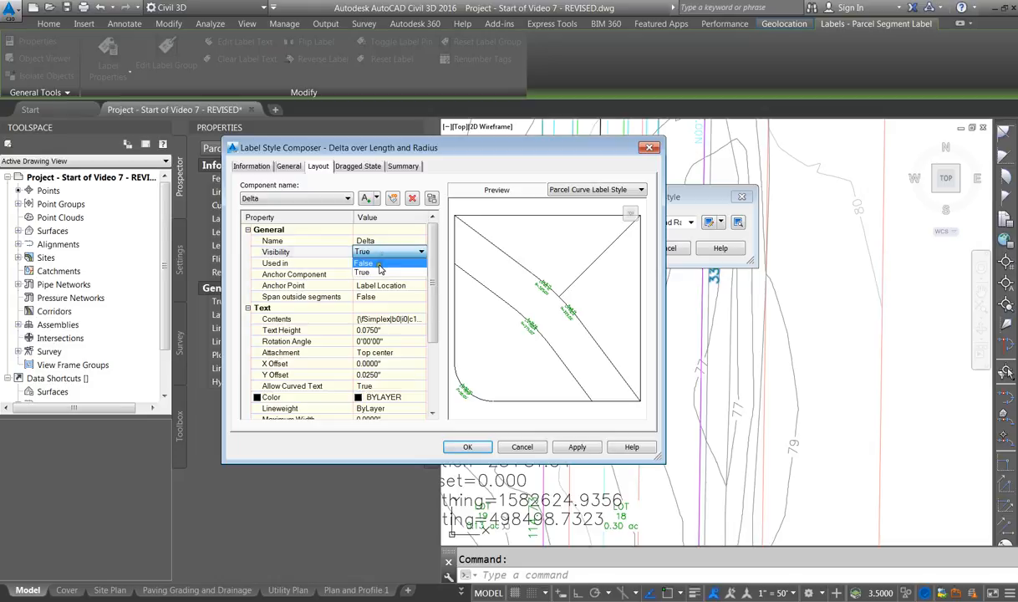
left_click(380, 266)
left_click(560, 448)
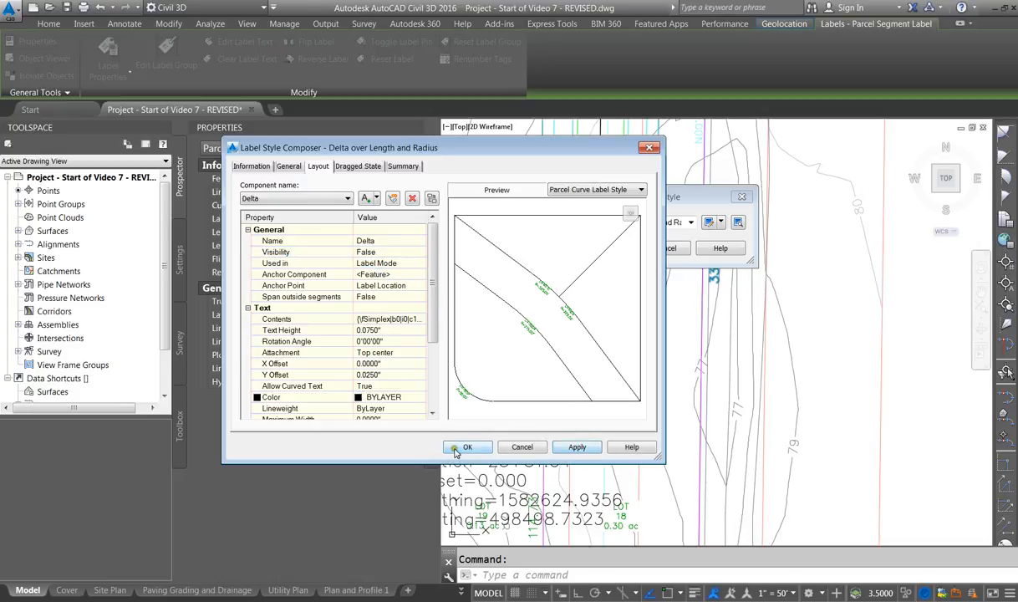
left_click(467, 447)
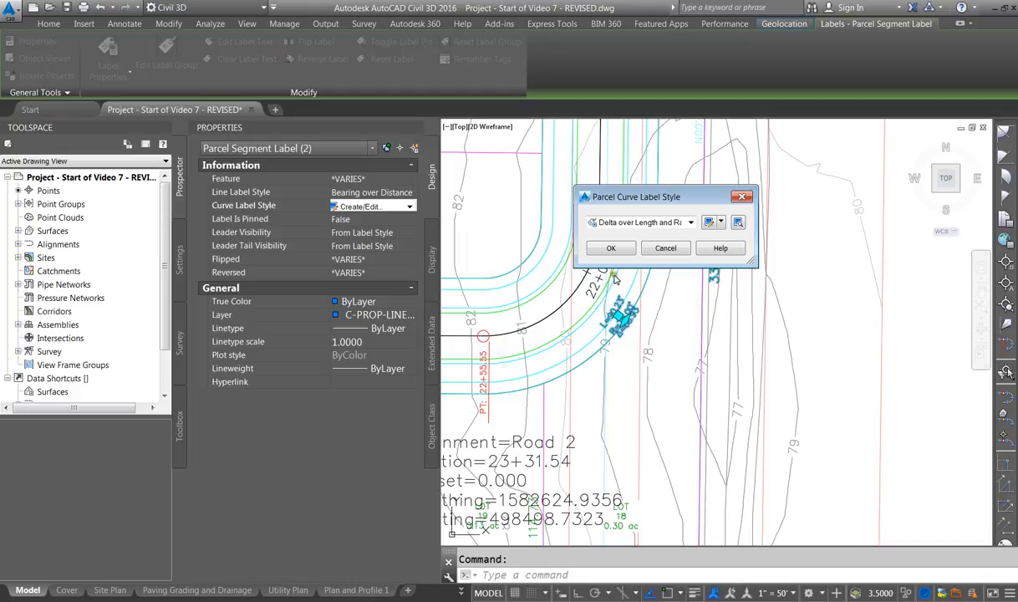
left_click(602, 249)
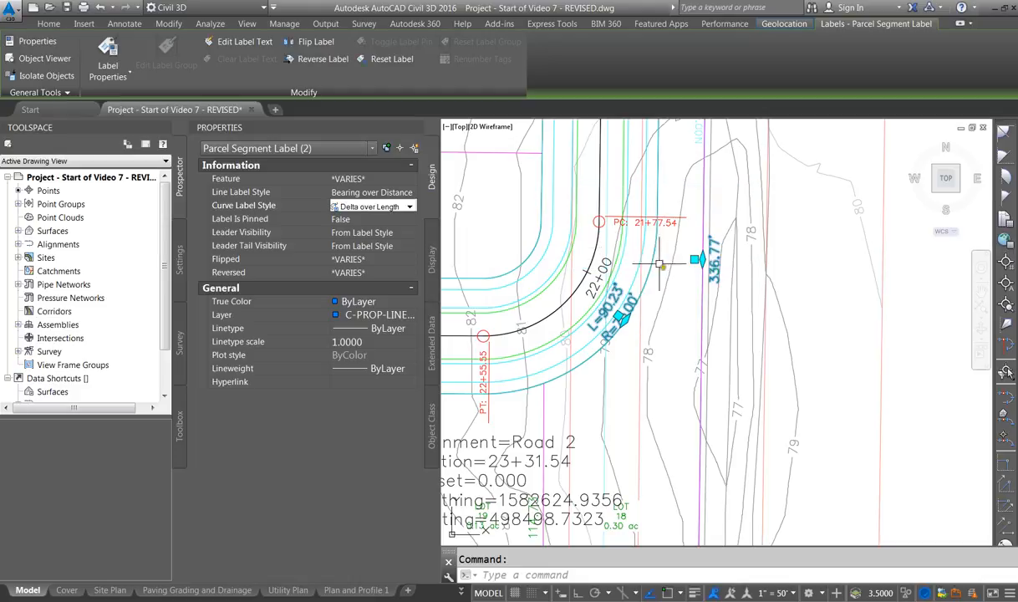
Set the Station Offset component's text height to 0.05" in the Standard style of the Road 2 station offset label.
scroll(642, 310, "down", 2)
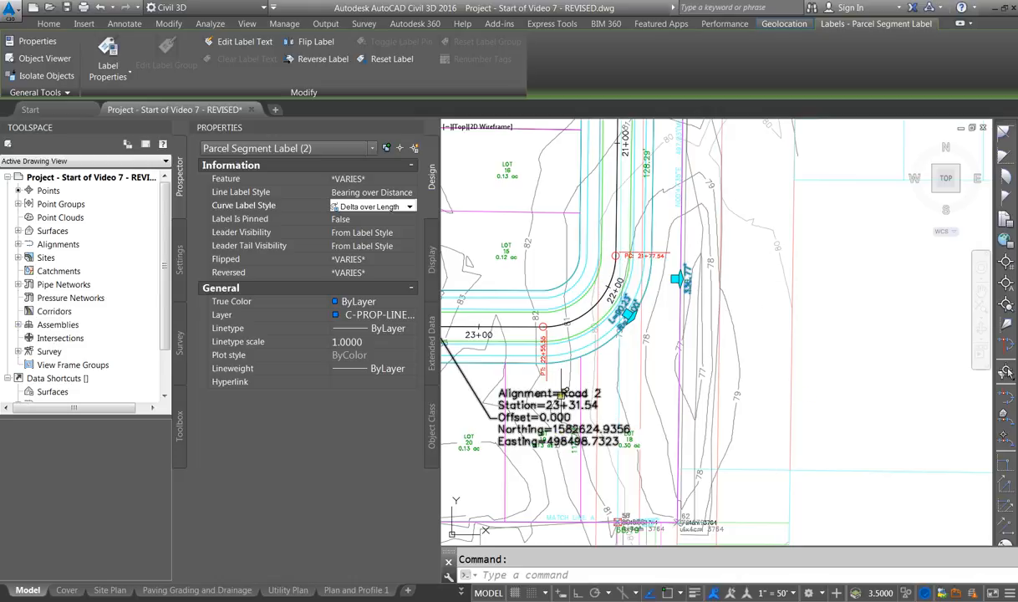
scroll(673, 378, "down", 3)
scroll(581, 397, "up", 4)
left_click(510, 390)
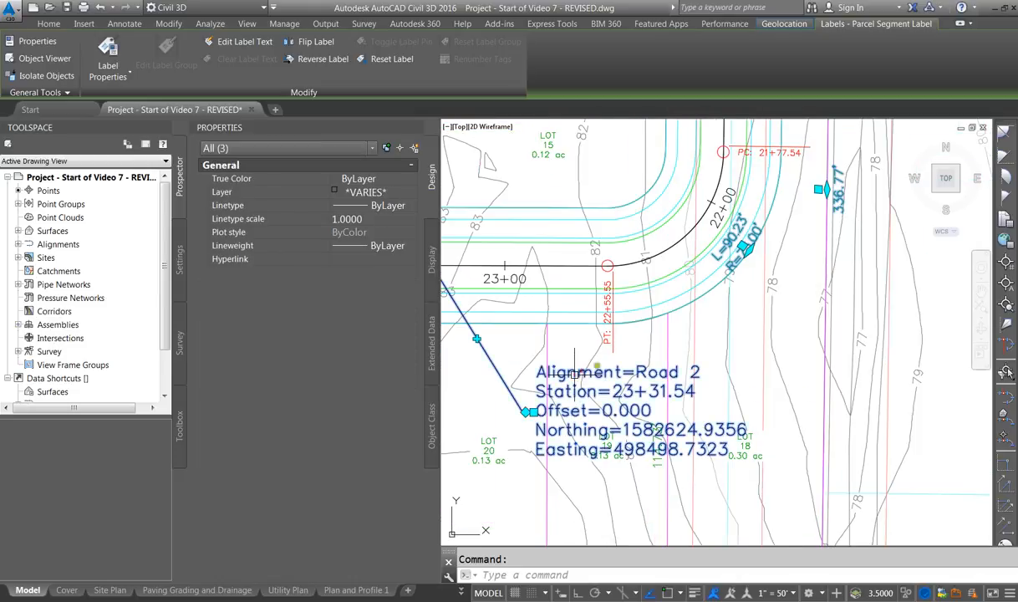
scroll(636, 401, "down", 2)
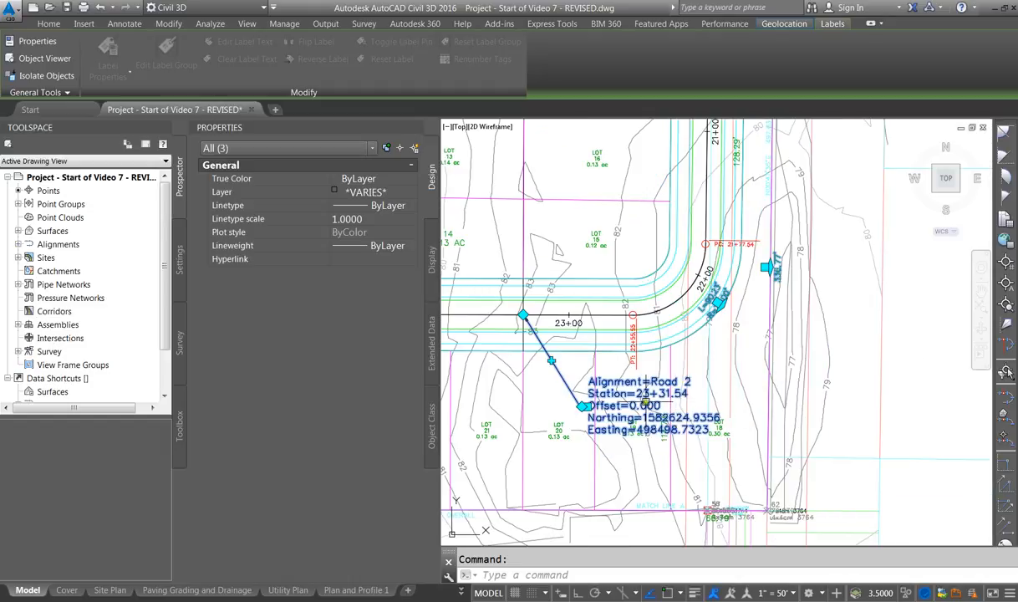
key("Escape")
left_click(591, 378)
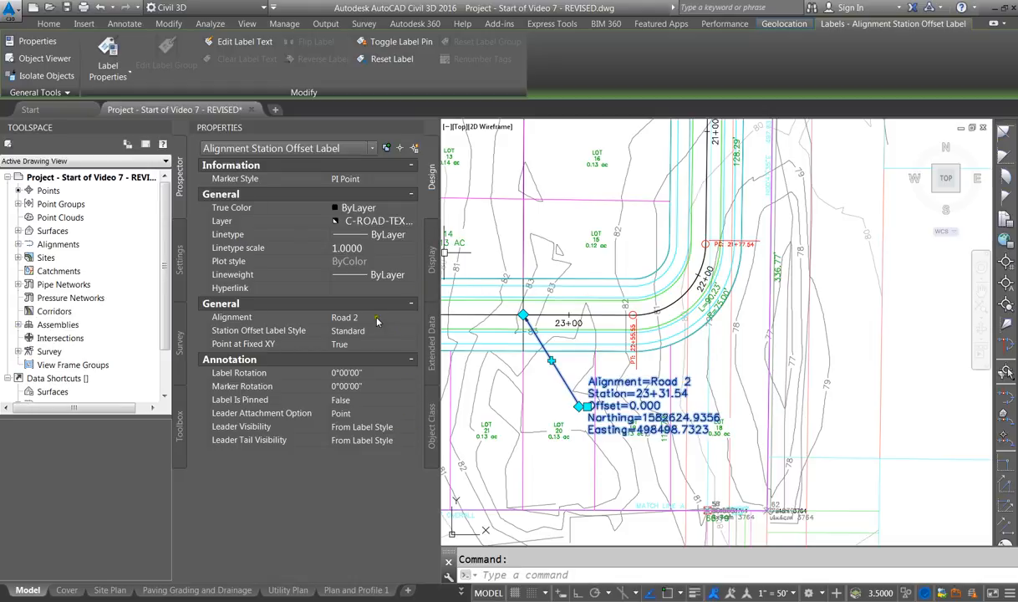
right_click(612, 383)
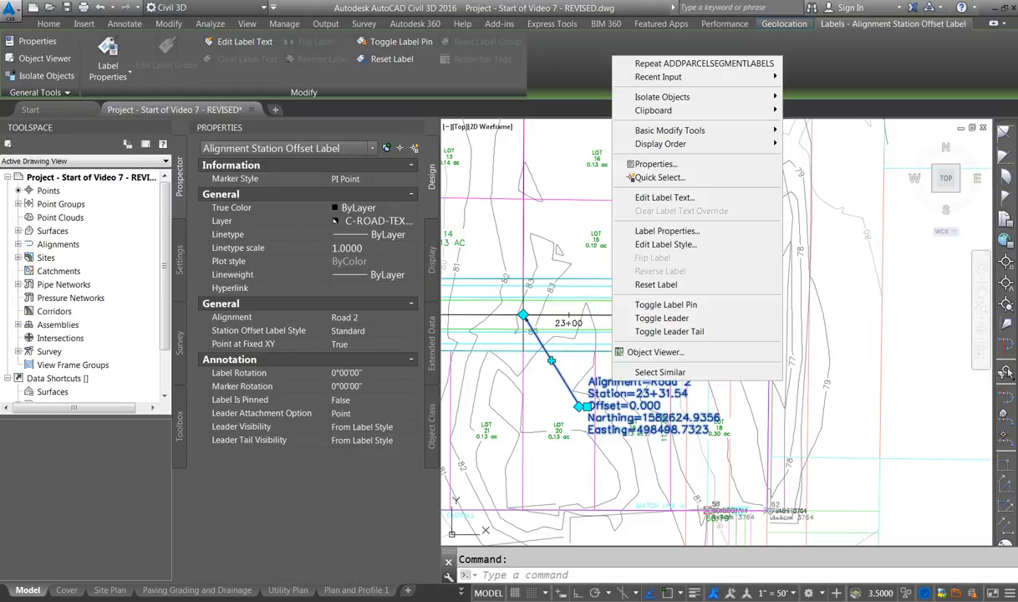
left_click(672, 245)
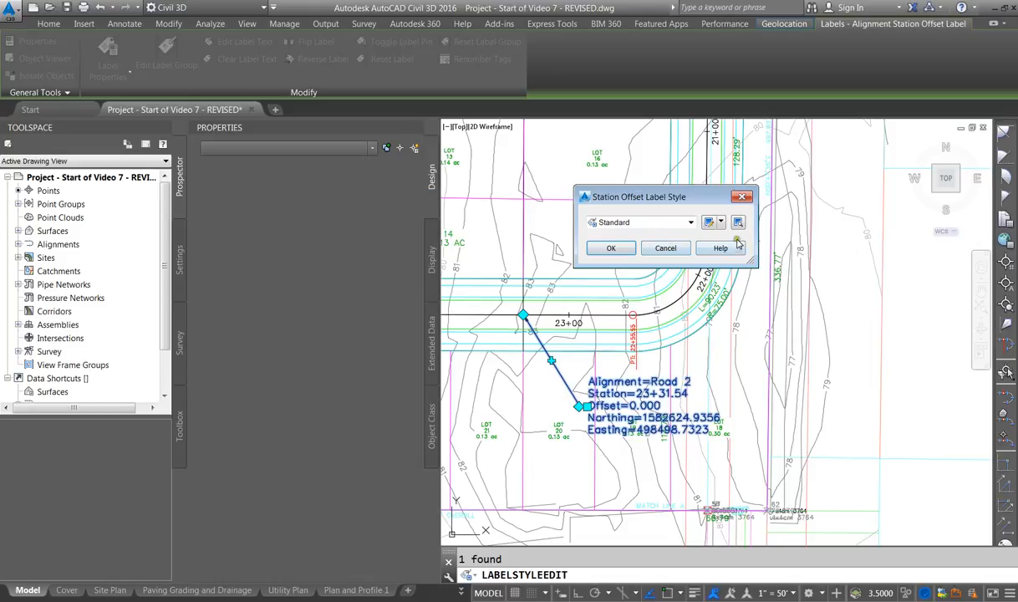
left_click(709, 222)
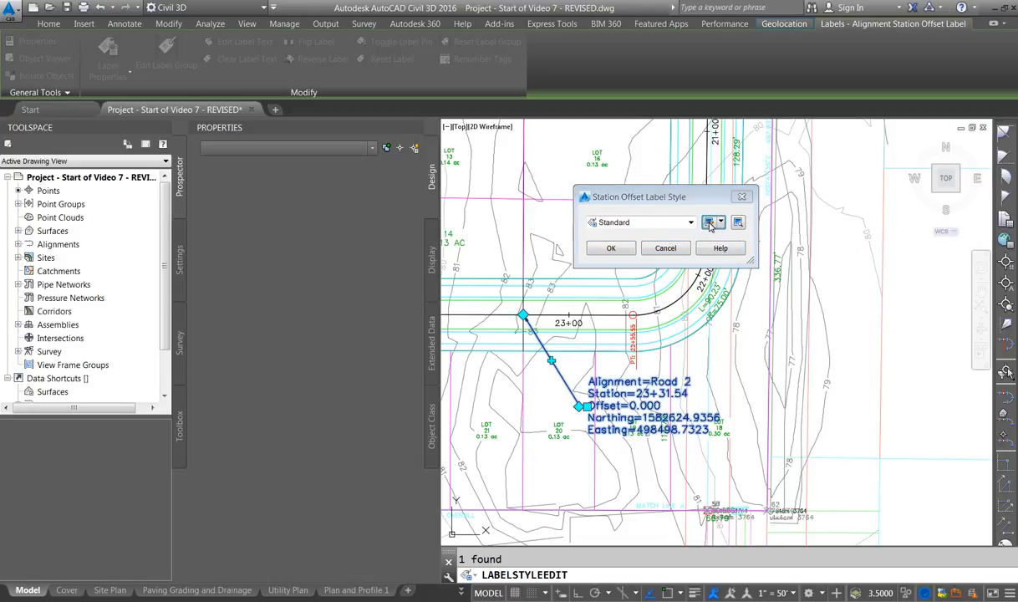
left_click(377, 309)
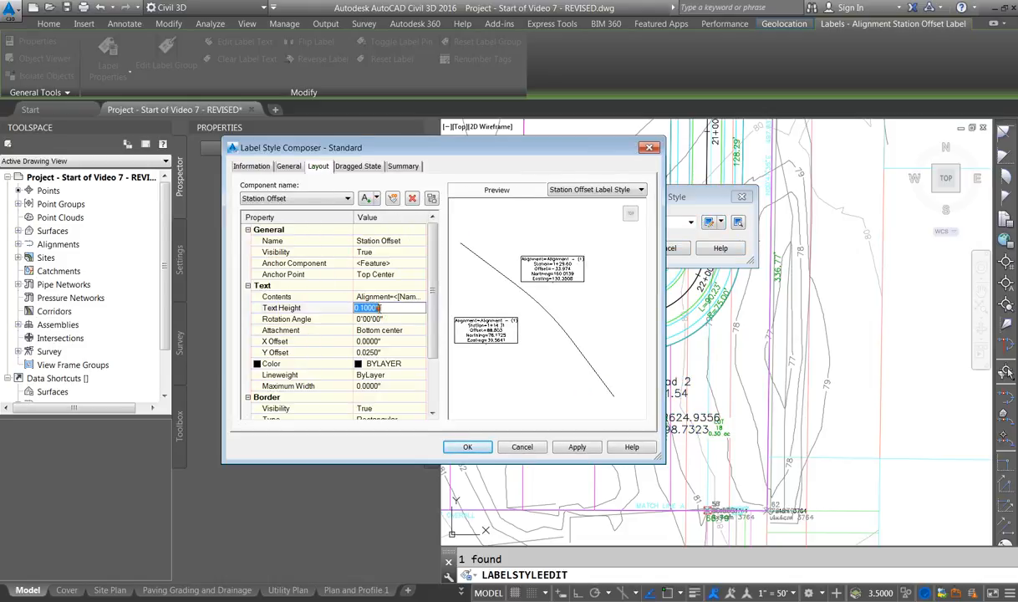
type("05")
left_click(388, 320)
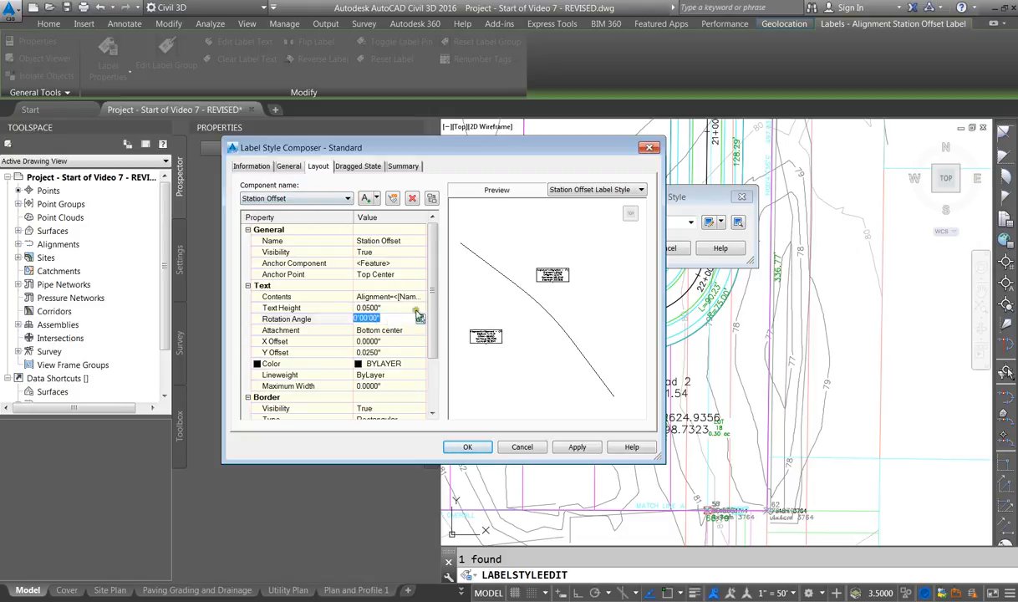
Review the Station Offset text contents and the Standard style's information, general, layout, dragged state and summary settings.
left_click(415, 297)
left_click(423, 297)
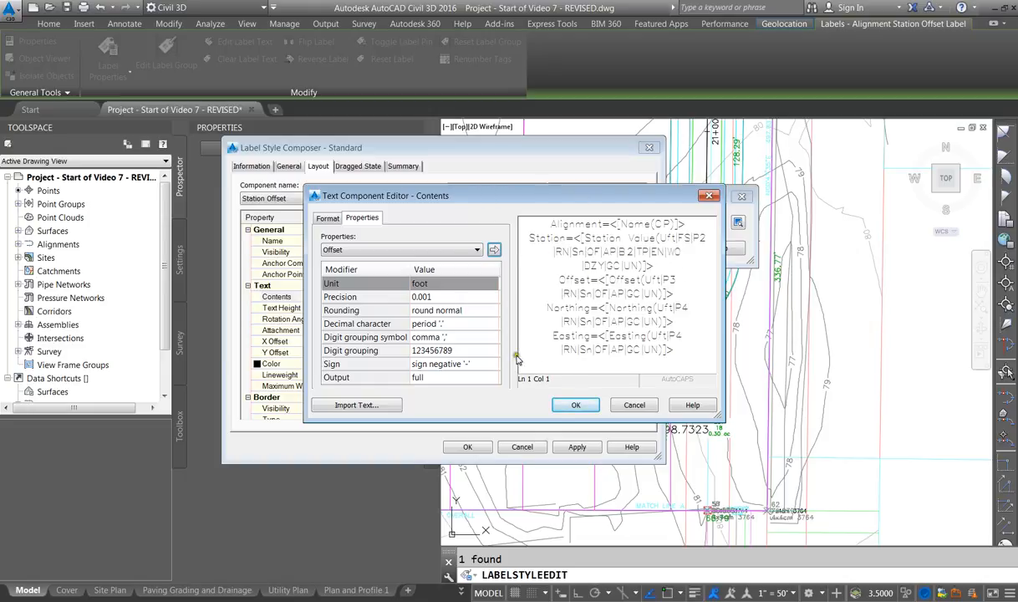
left_click(576, 408)
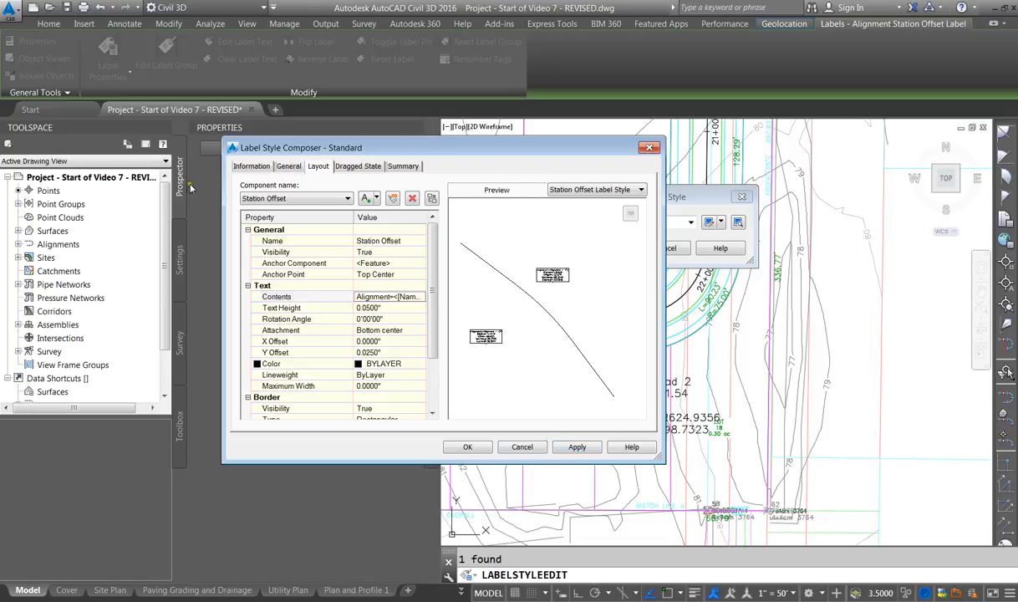
left_click(261, 167)
left_click(293, 166)
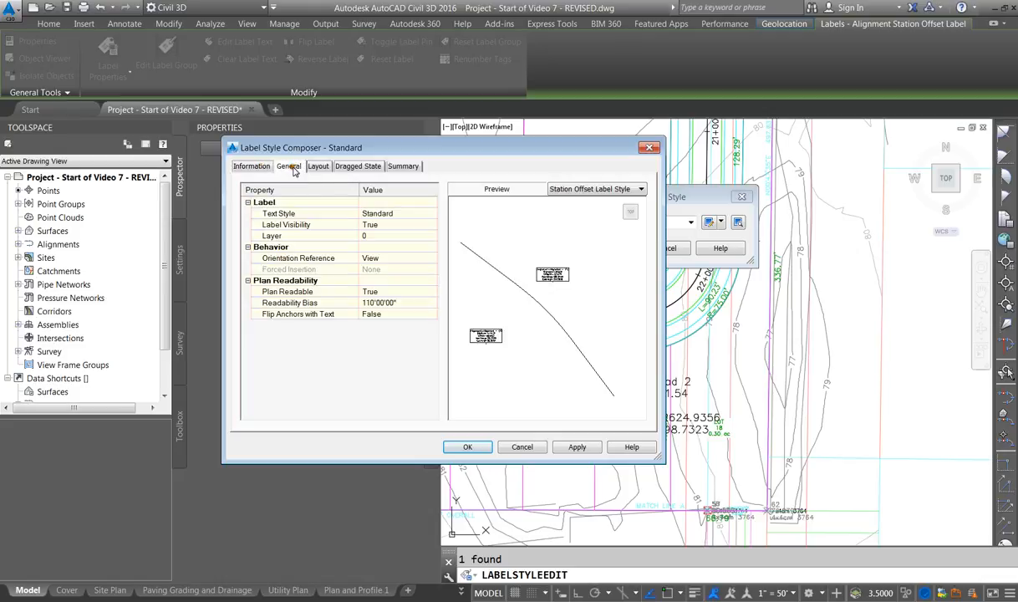
left_click(318, 167)
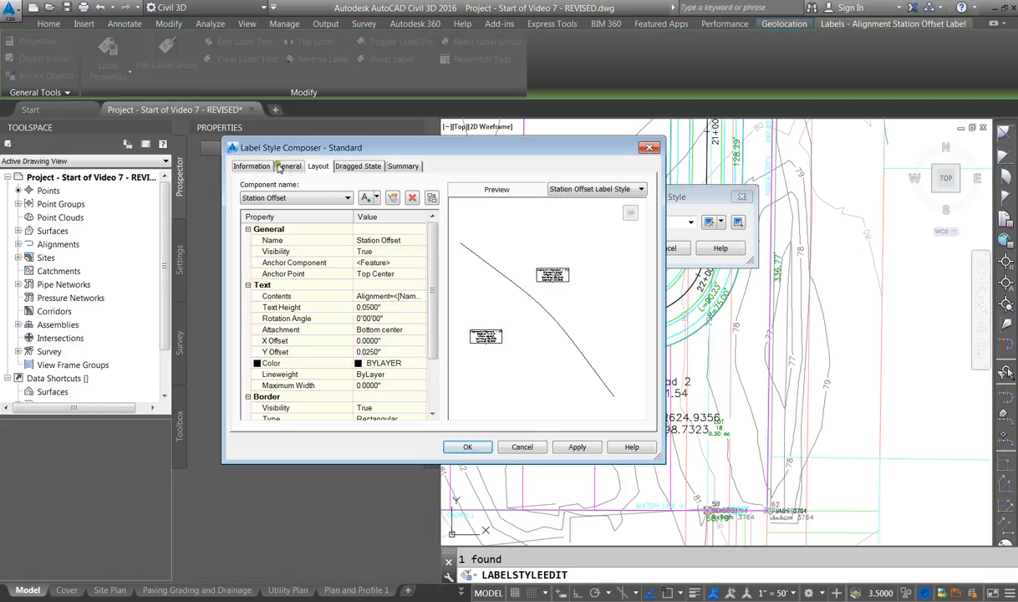
left_click(356, 166)
left_click(403, 166)
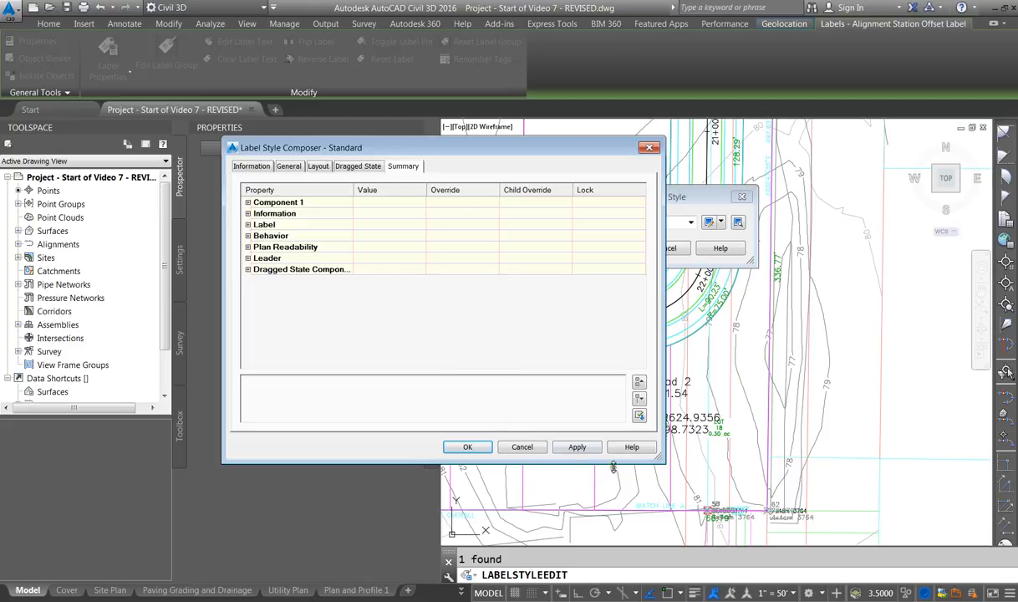
Apply the edited Standard style to the station offset labels and finish the label style edit.
left_click(577, 447)
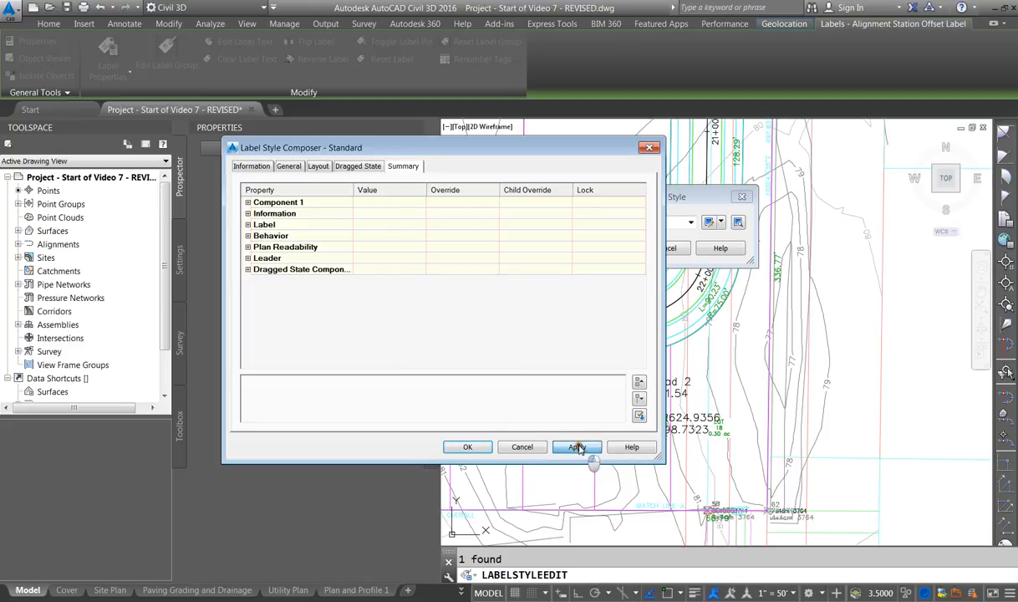
left_click(468, 447)
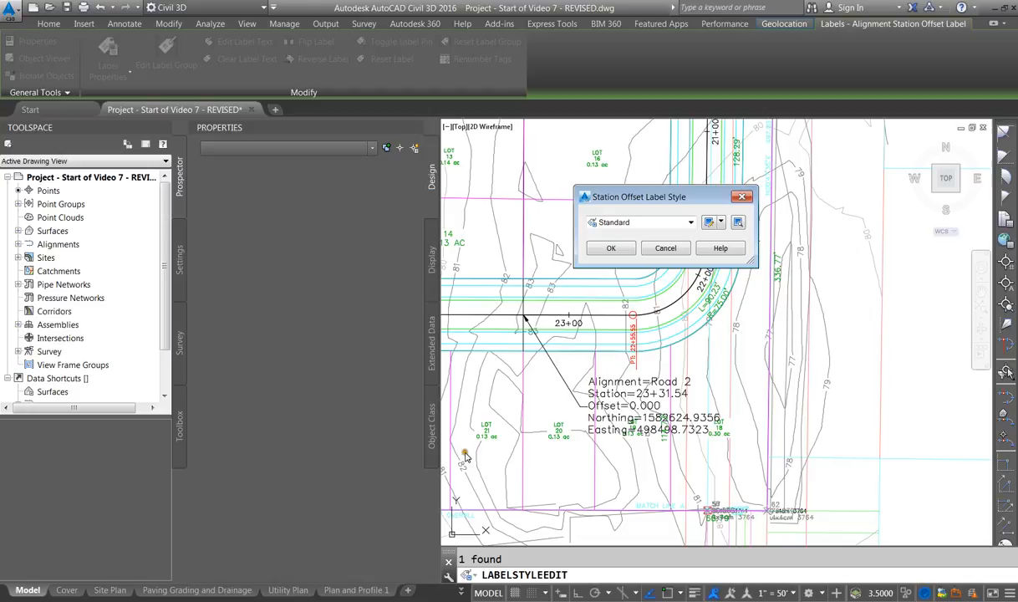
left_click(612, 248)
Open the Standard style of the Road 2 station offset label for editing and check its Station Offset layout component.
scroll(669, 351, "down", 4)
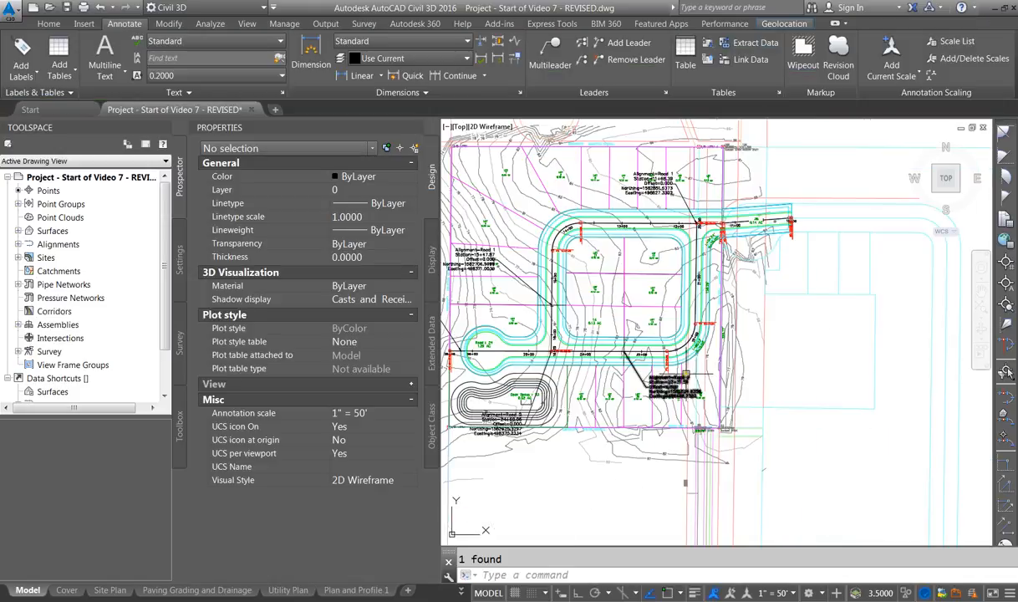
left_click(656, 372)
right_click(666, 376)
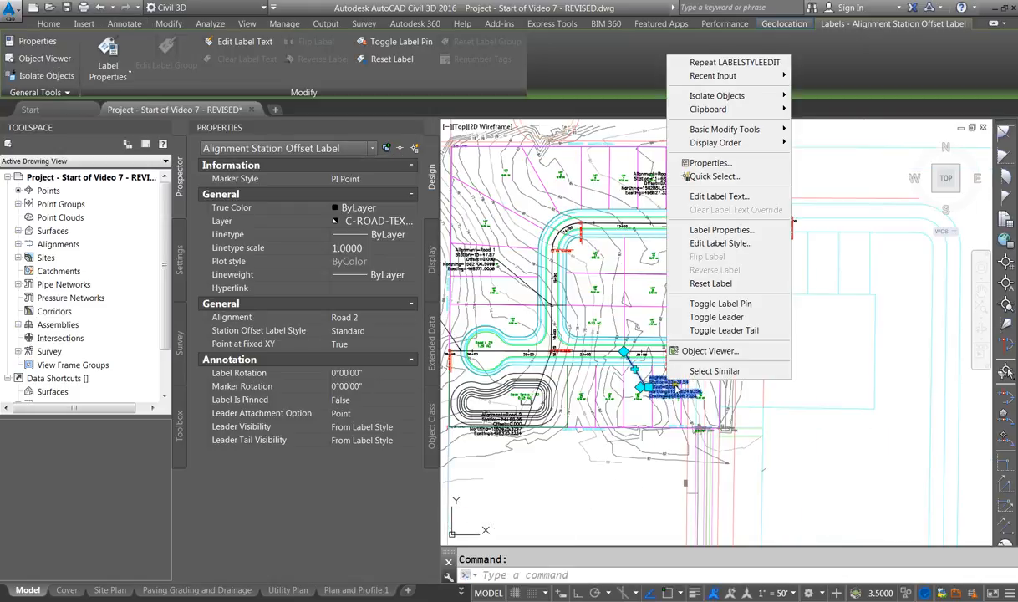
left_click(720, 243)
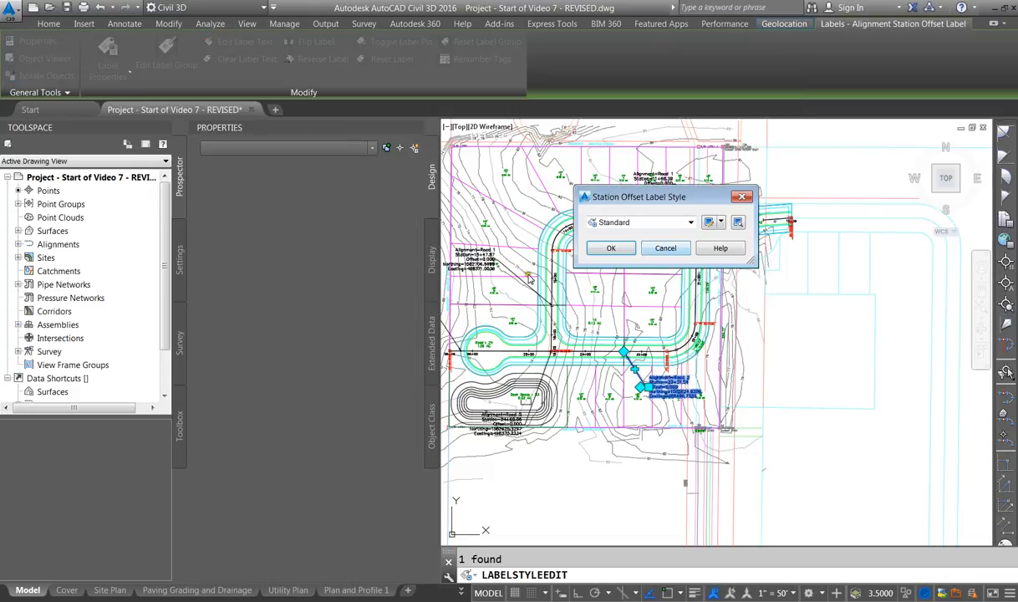
left_click(709, 221)
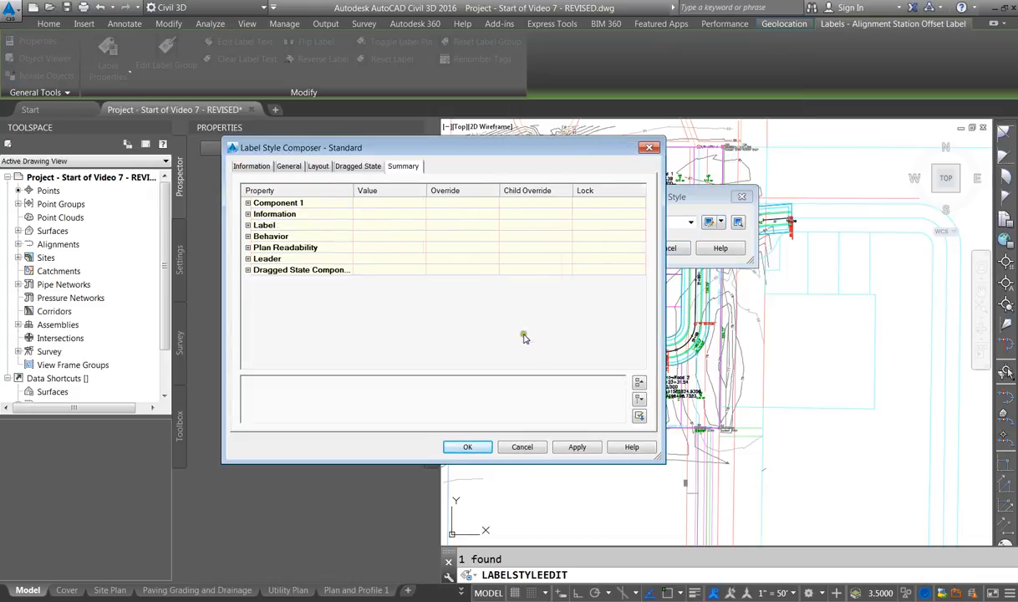
left_click(320, 166)
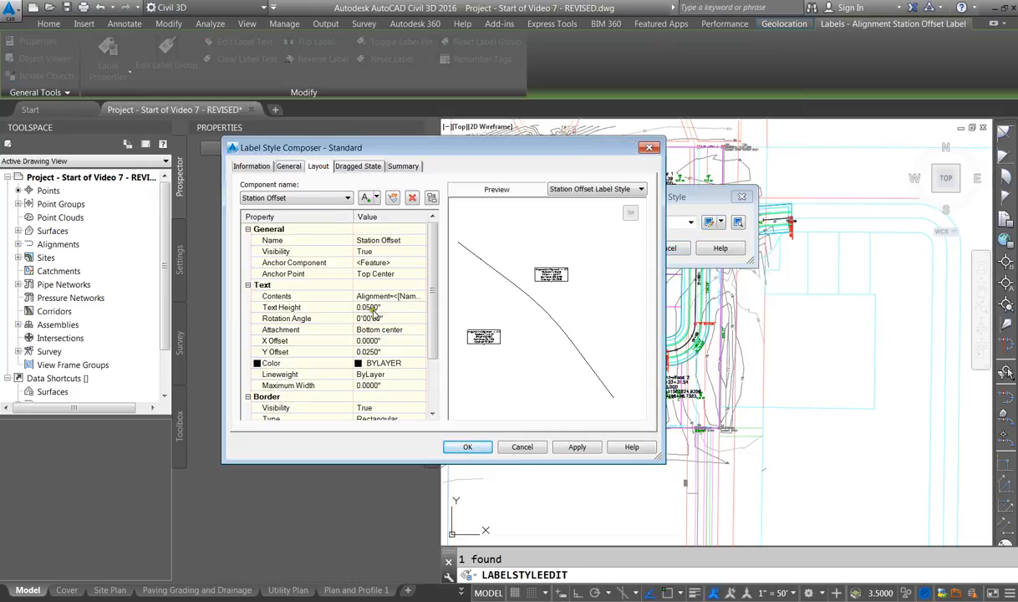
left_click(302, 195)
left_click(295, 206)
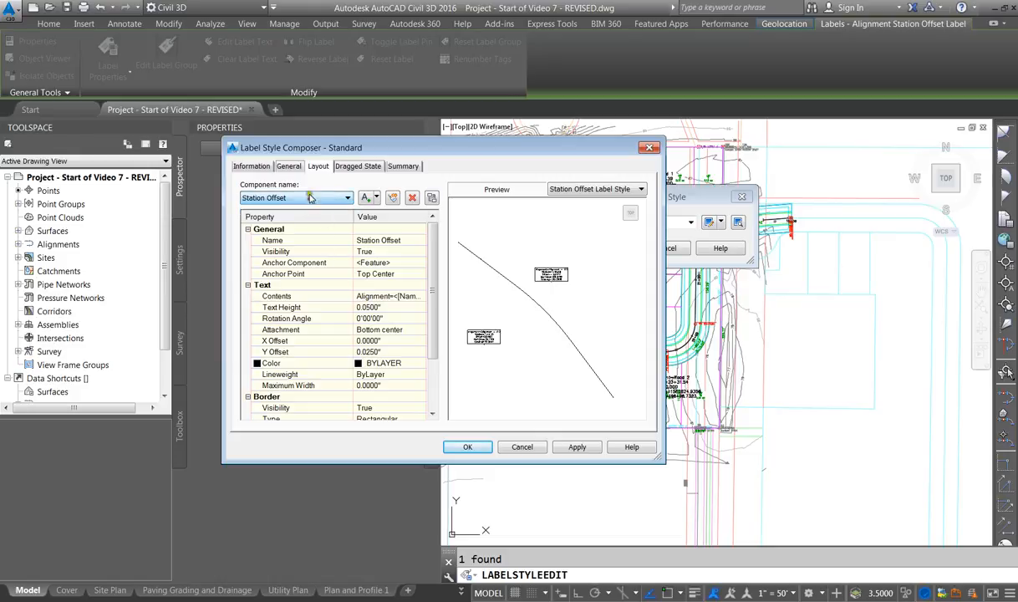
Set the dragged state text height to 0.05" in the Standard station offset label style and apply it to the labels.
left_click(350, 167)
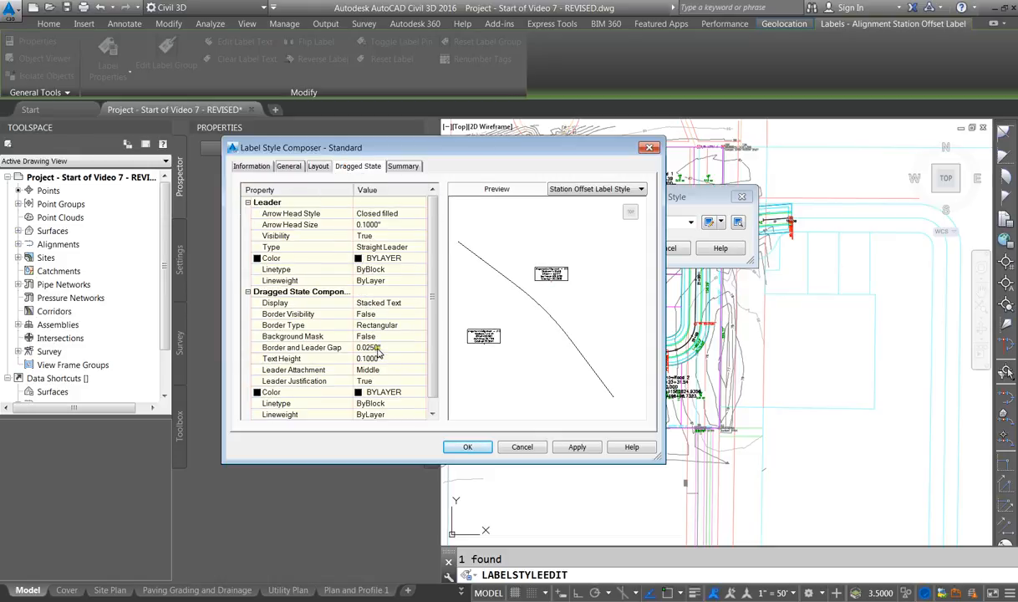
left_click(381, 350)
left_click(394, 361)
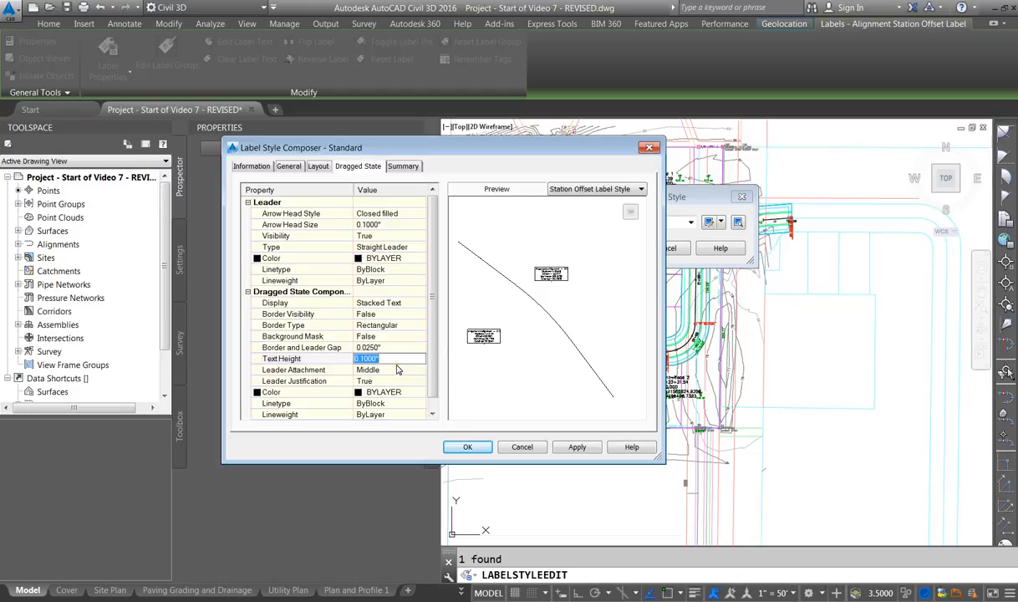
type("05")
left_click(576, 451)
left_click(470, 446)
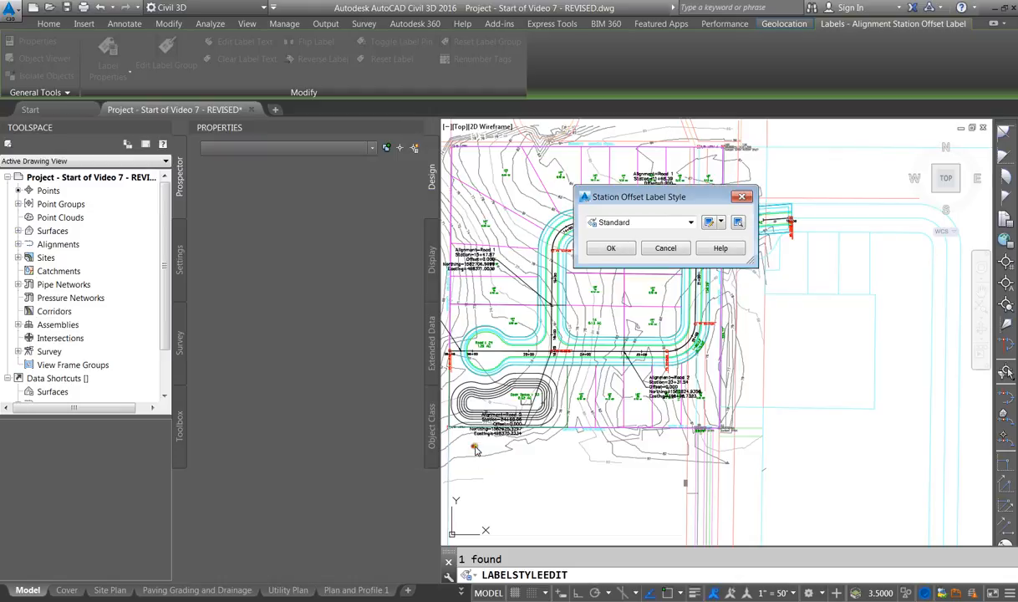
left_click(610, 248)
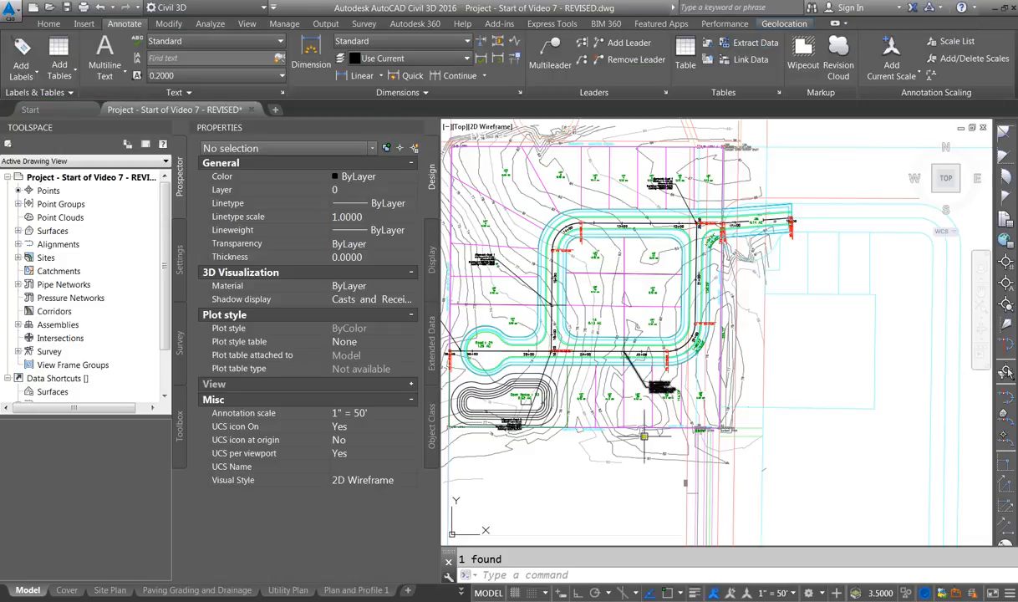
scroll(669, 378, "up", 3)
scroll(681, 386, "up", 5)
scroll(724, 422, "down", 8)
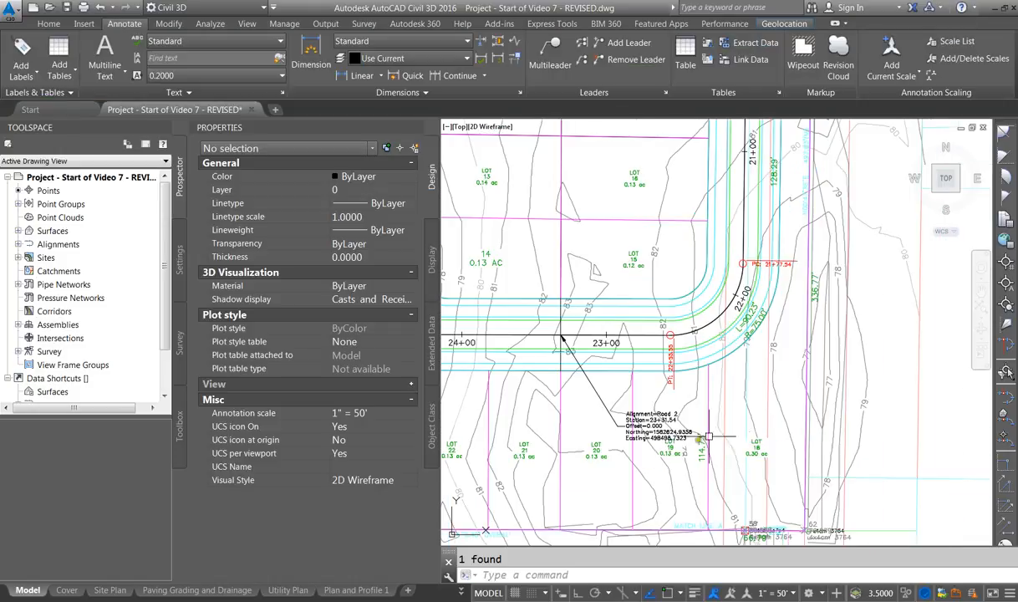
Add a station offset label where the Road 2 alignment intersects the innermost edge of the cul-de-sac, at about station 26+10.
scroll(529, 393, "up", 5)
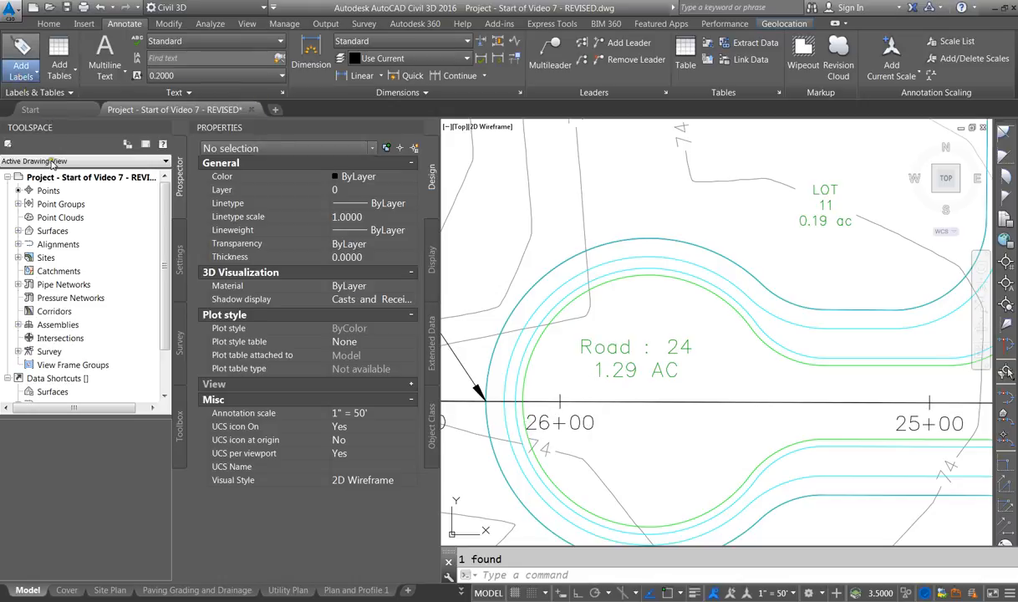
left_click(246, 188)
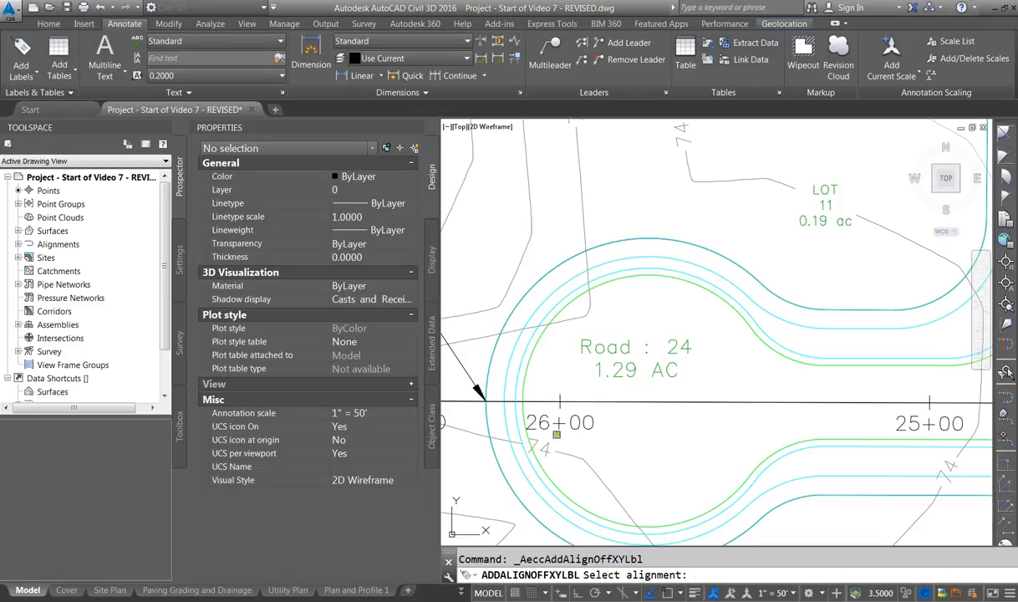
left_click(539, 403)
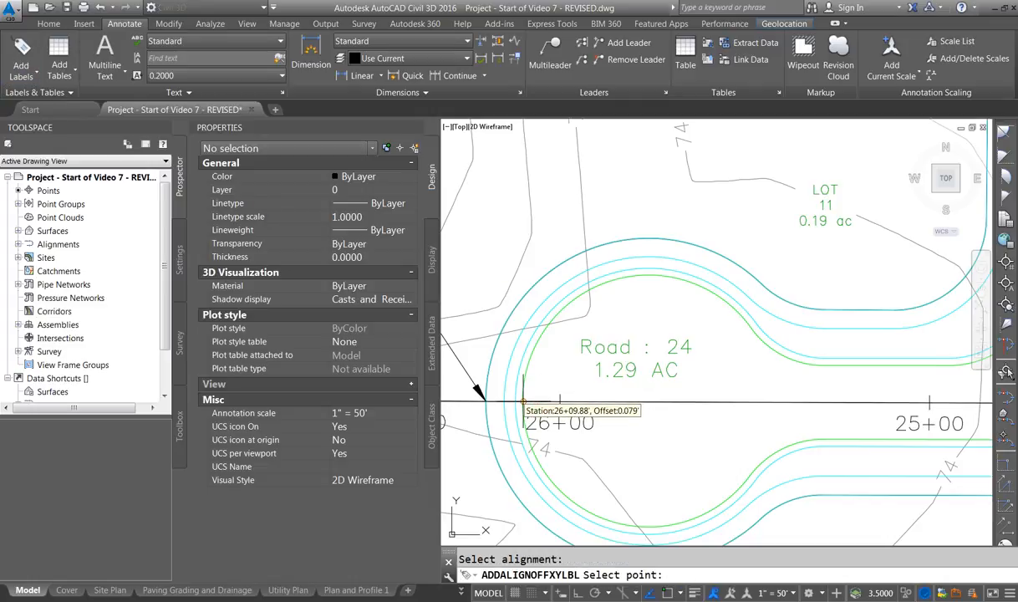
right_click(515, 414, "shift")
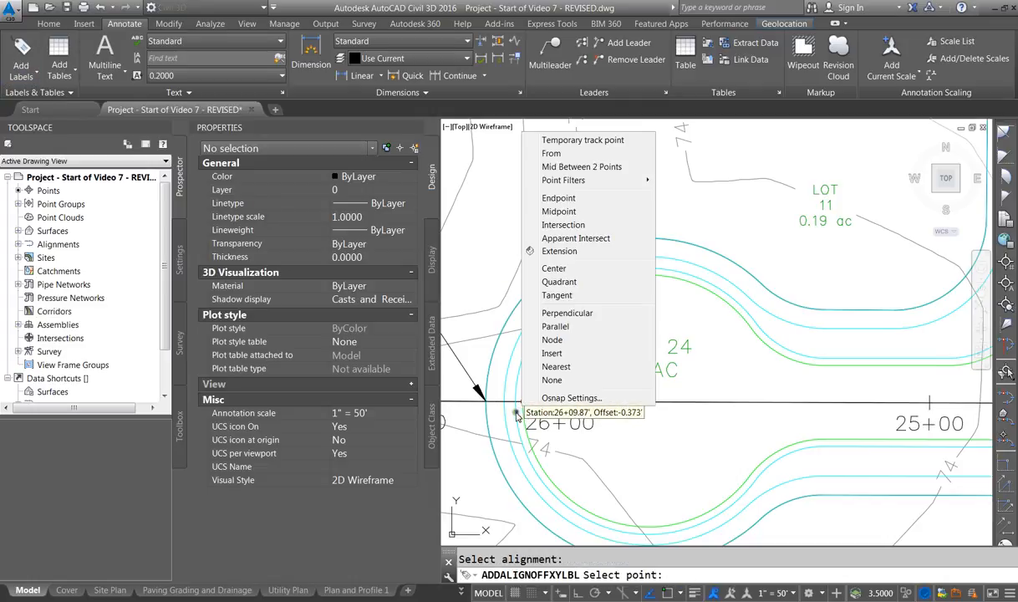
left_click(563, 225)
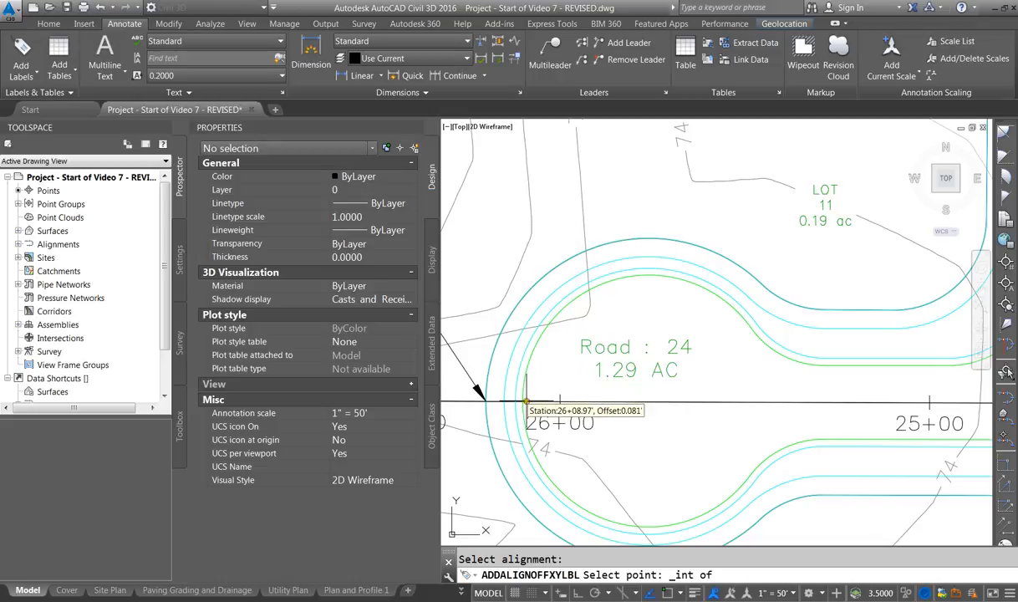
scroll(581, 327, "down", 4)
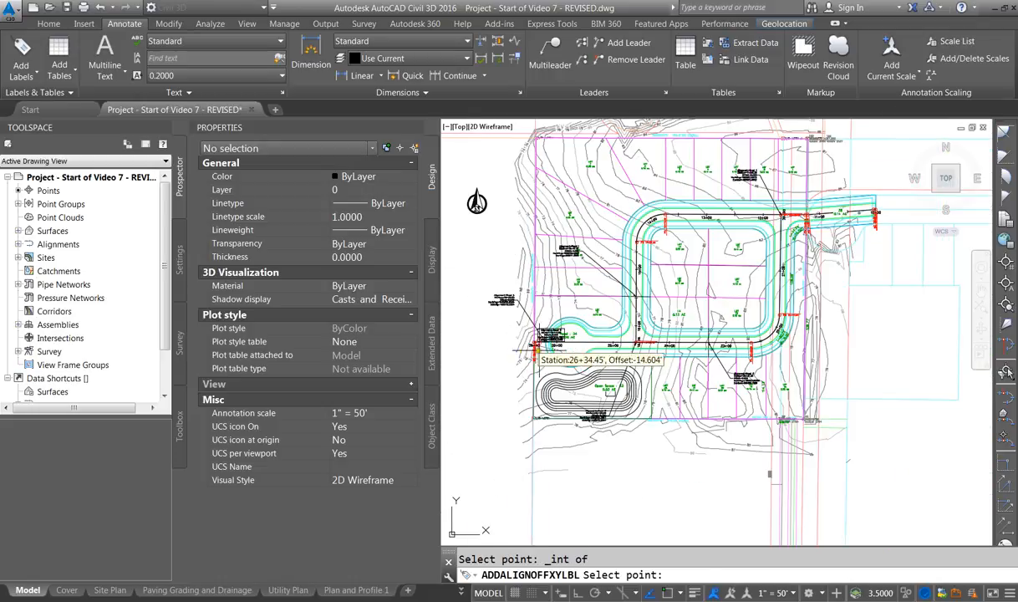
scroll(564, 331, "up", 1)
key("Escape")
Move the new cul-de-sac station offset label away from the road to clear space southwest of the cul-de-sac.
left_click(554, 333)
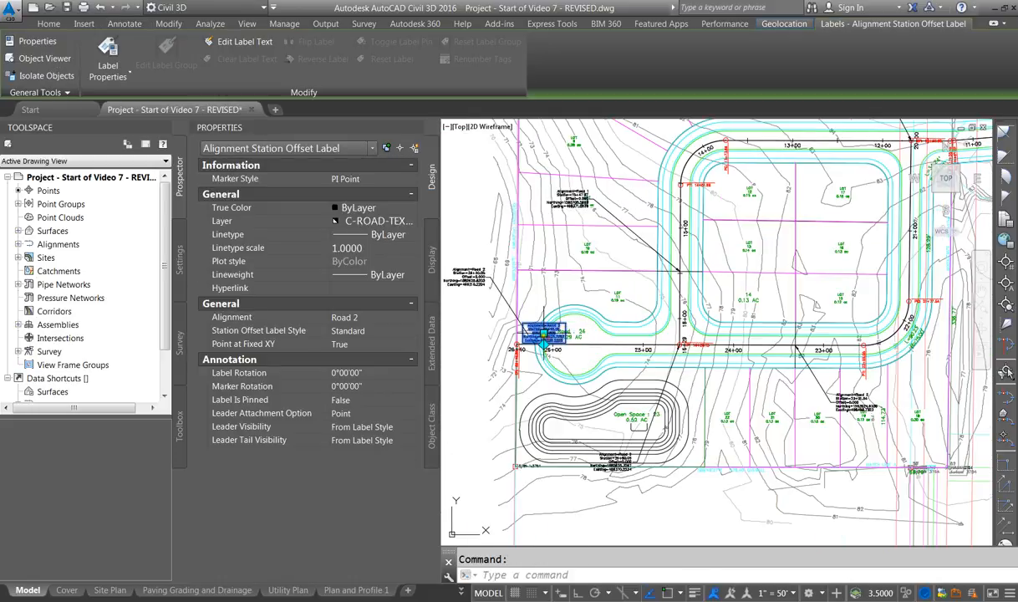
left_click(544, 333)
key("Escape")
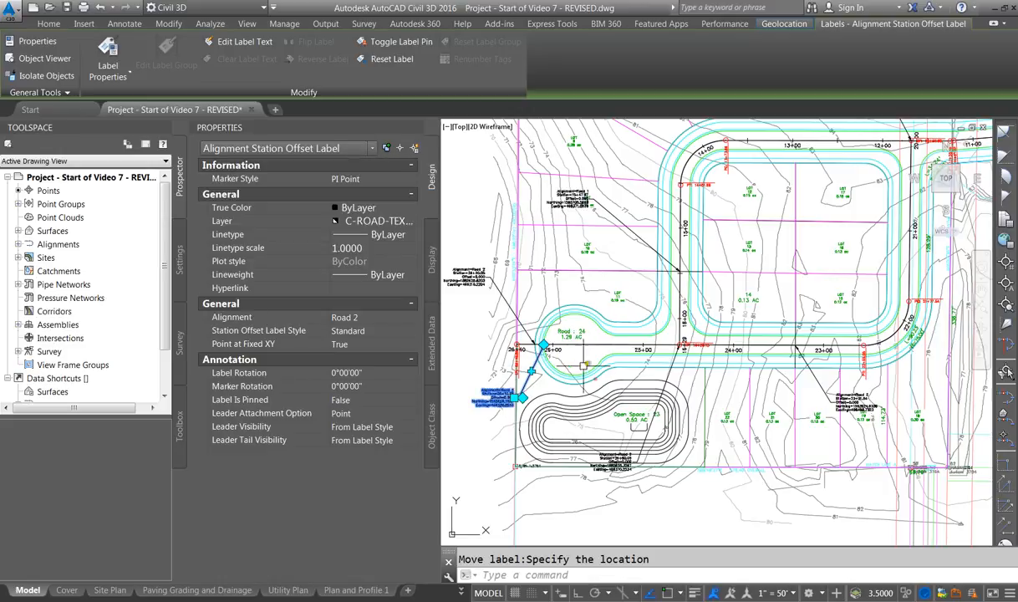
key("Escape")
scroll(502, 400, "up", 4)
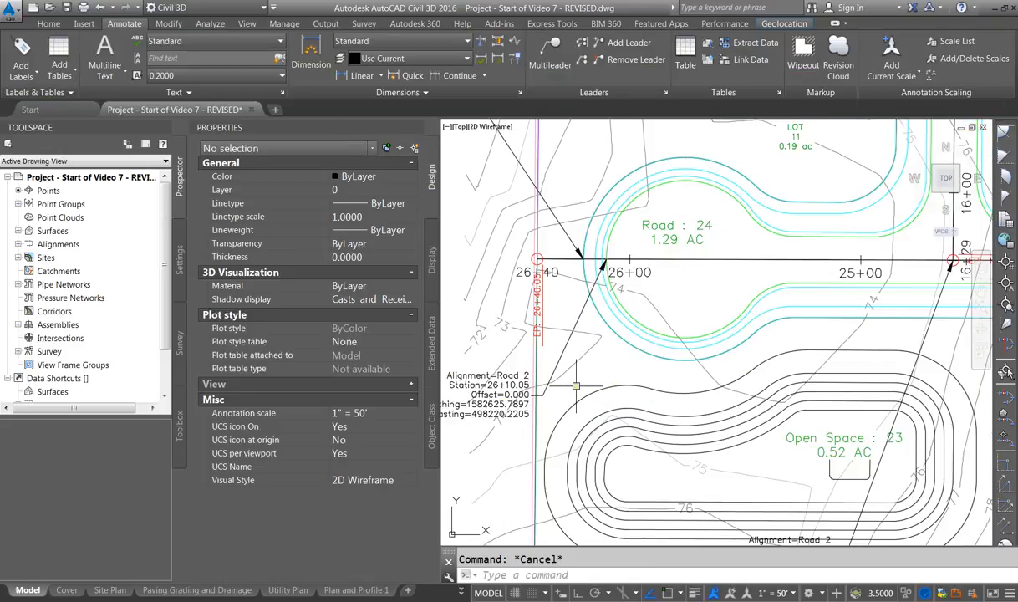
scroll(577, 385, "down", 4)
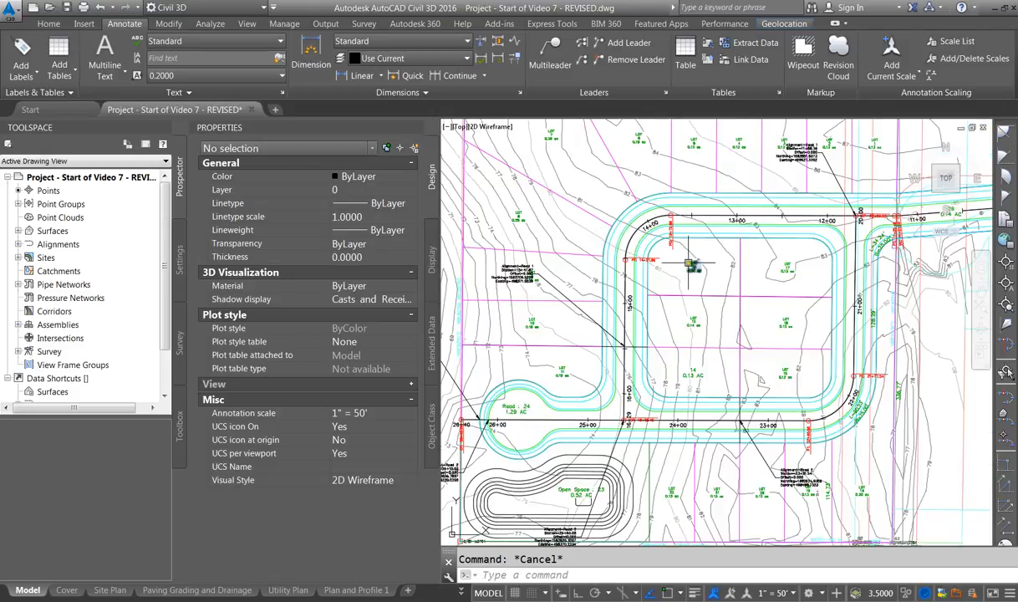
Add parcel segment labels to Lots 20, 21 and 22 with the clockwise label direction.
scroll(645, 231, "down", 1)
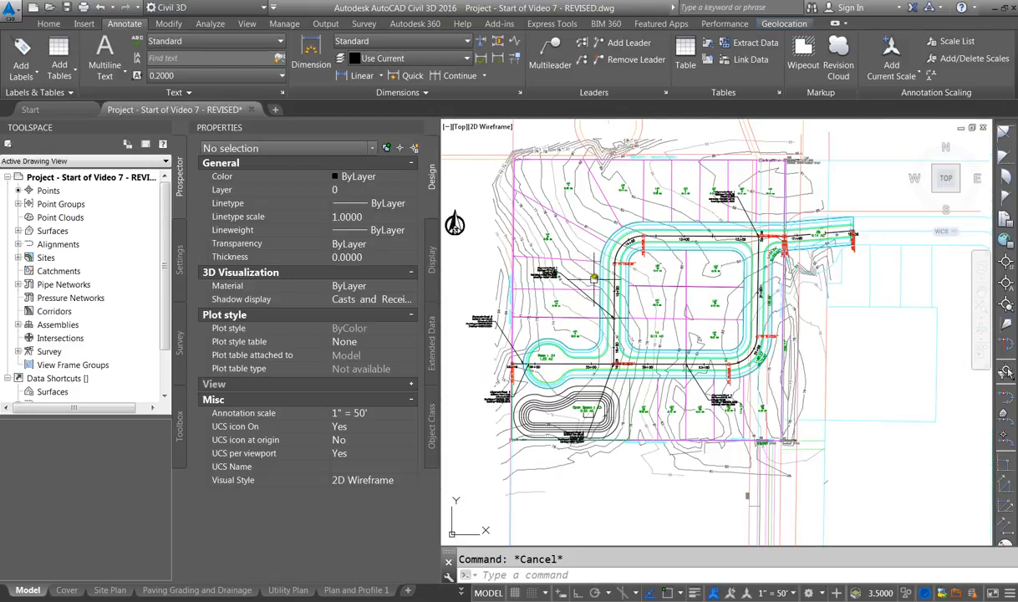
scroll(789, 376, "up", 3)
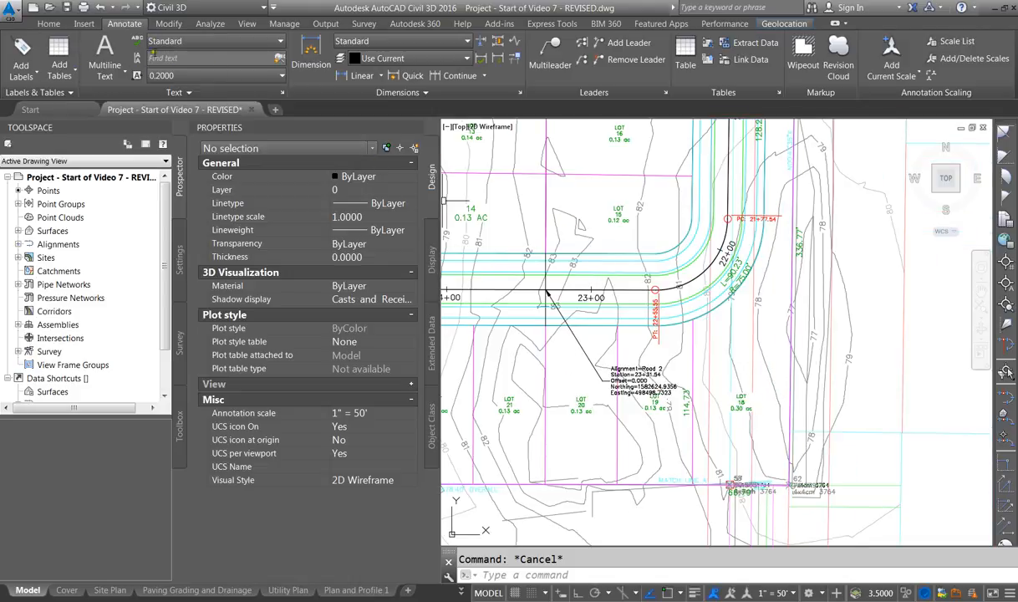
left_click(35, 70)
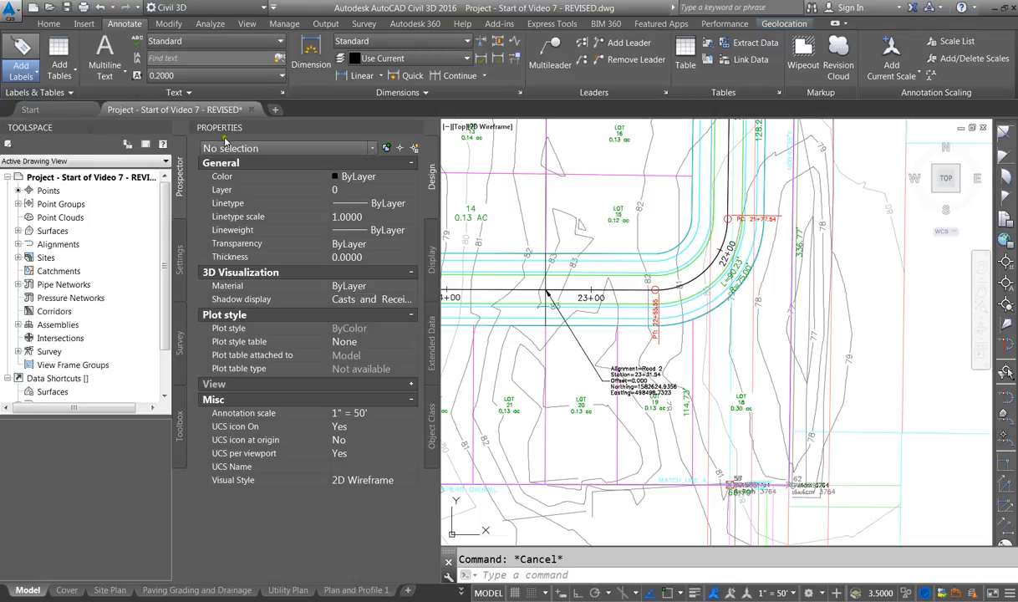
left_click(227, 163)
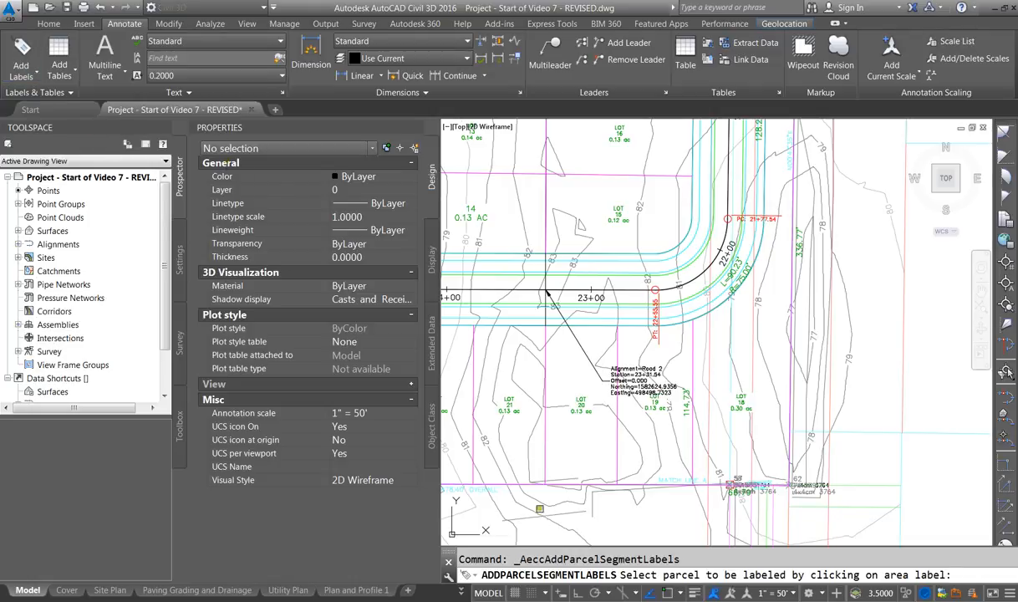
left_click(581, 405)
key("Return")
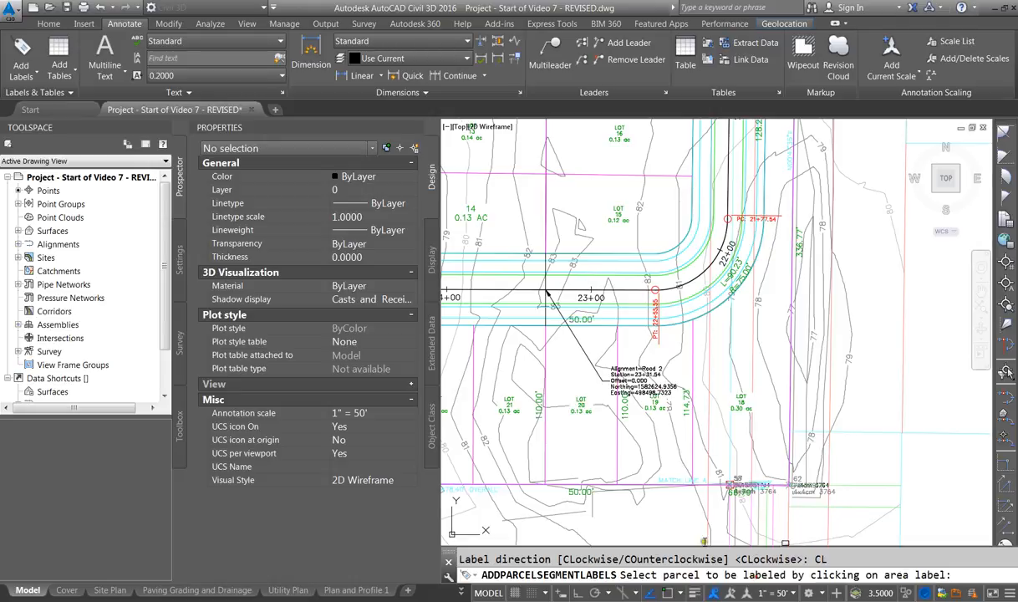
left_click(509, 404)
scroll(676, 446, "down", 2)
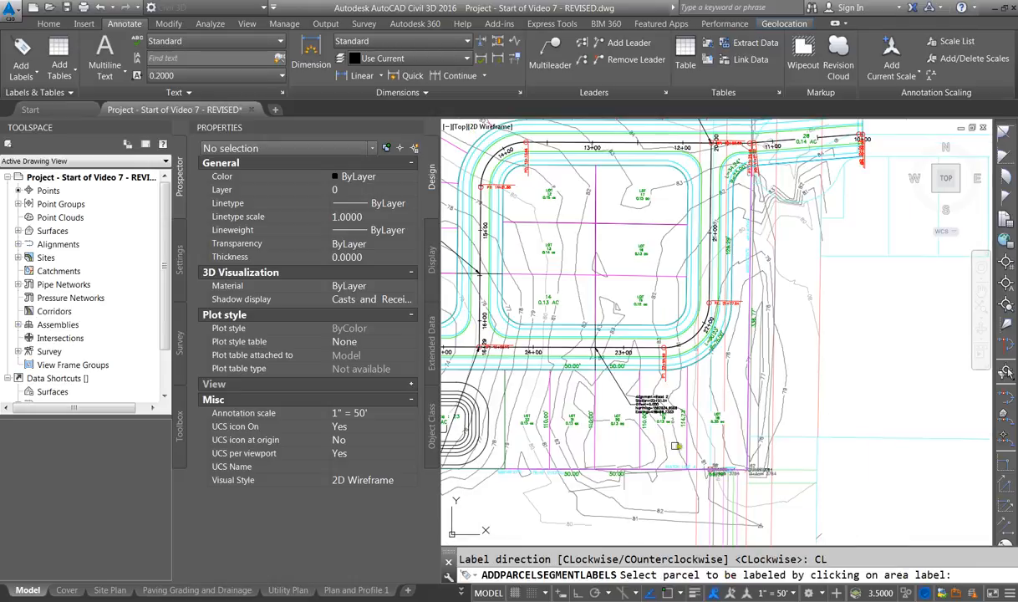
left_click(528, 418)
left_click(743, 575)
Label the parcel segments of Lots 15 and 14 inside the road loop, using the clockwise direction.
left_click(784, 476)
left_click(736, 575)
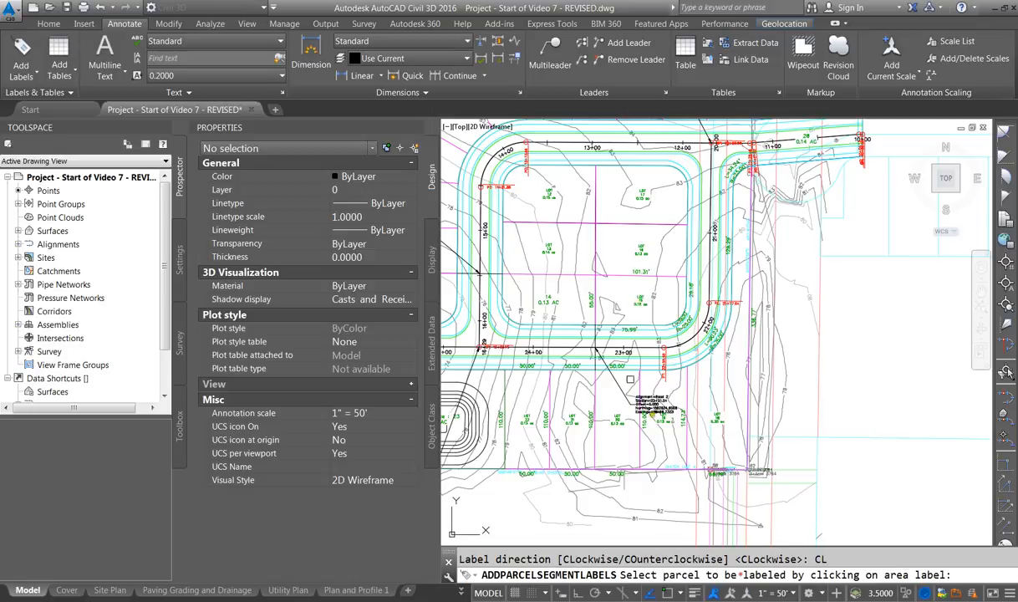
left_click(546, 299)
left_click(725, 575)
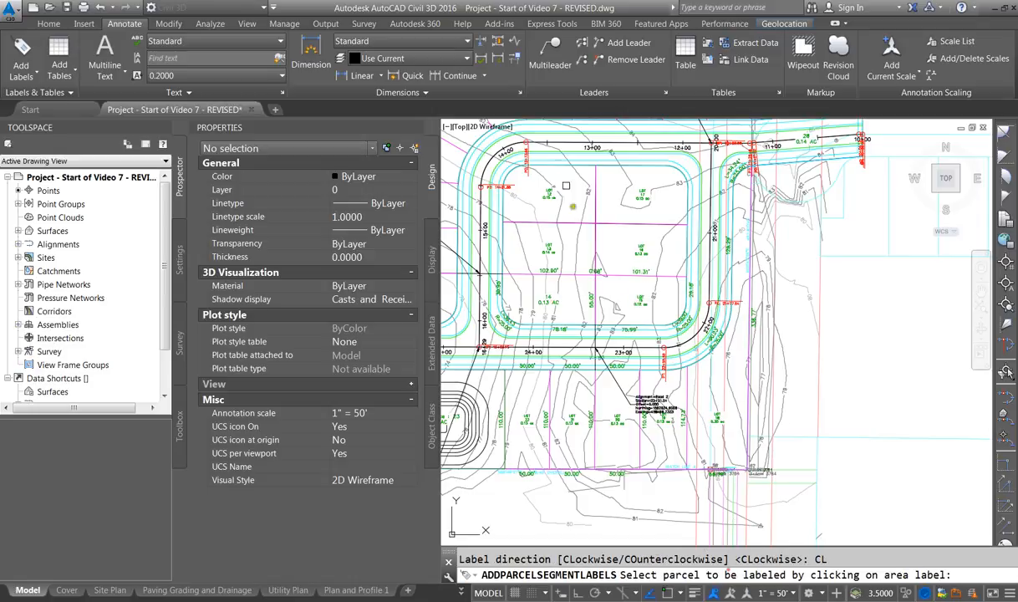
Label the parcel segments of Lots 13, 12 and 17 inside the road loop, using the clockwise direction.
left_click(546, 248)
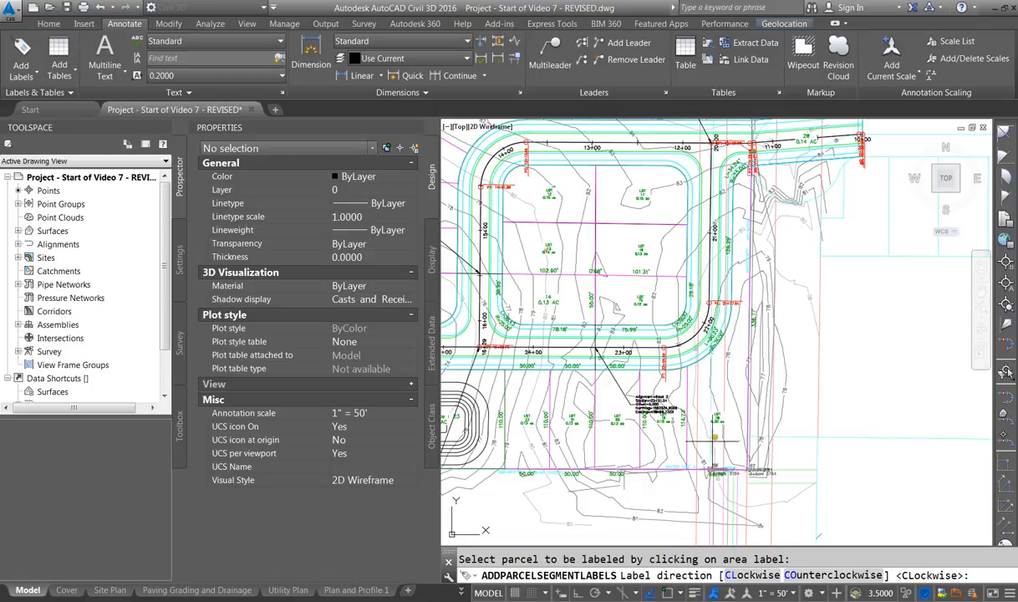
left_click(726, 575)
left_click(544, 192)
left_click(735, 575)
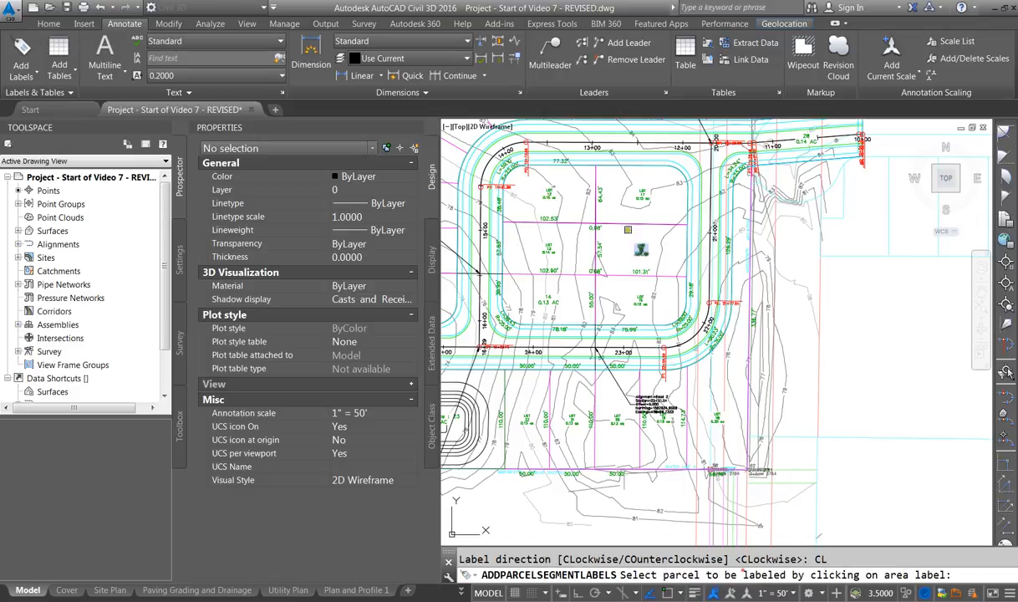
left_click(641, 201)
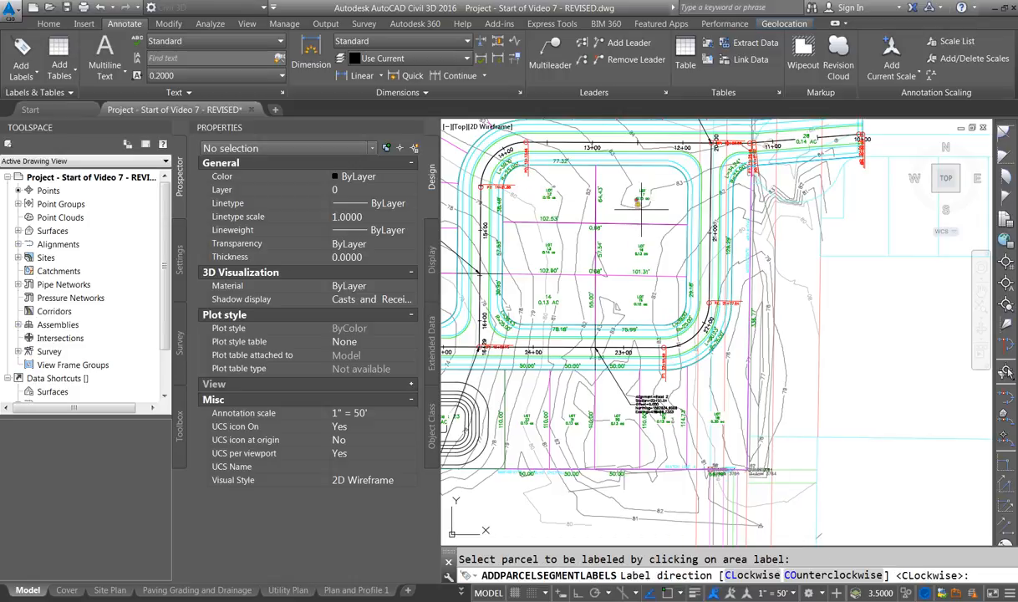
left_click(740, 576)
Label the parcel segments of Lots 11 and 10 north of the cul-de-sac, using the clockwise direction.
scroll(837, 391, "down", 2)
left_click(576, 334)
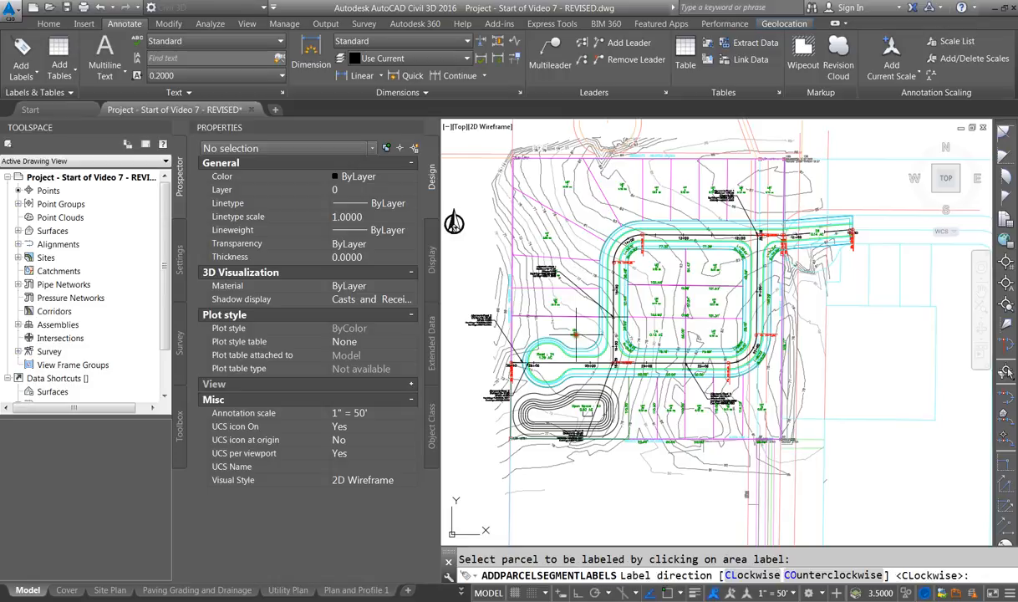
left_click(740, 575)
left_click(532, 288)
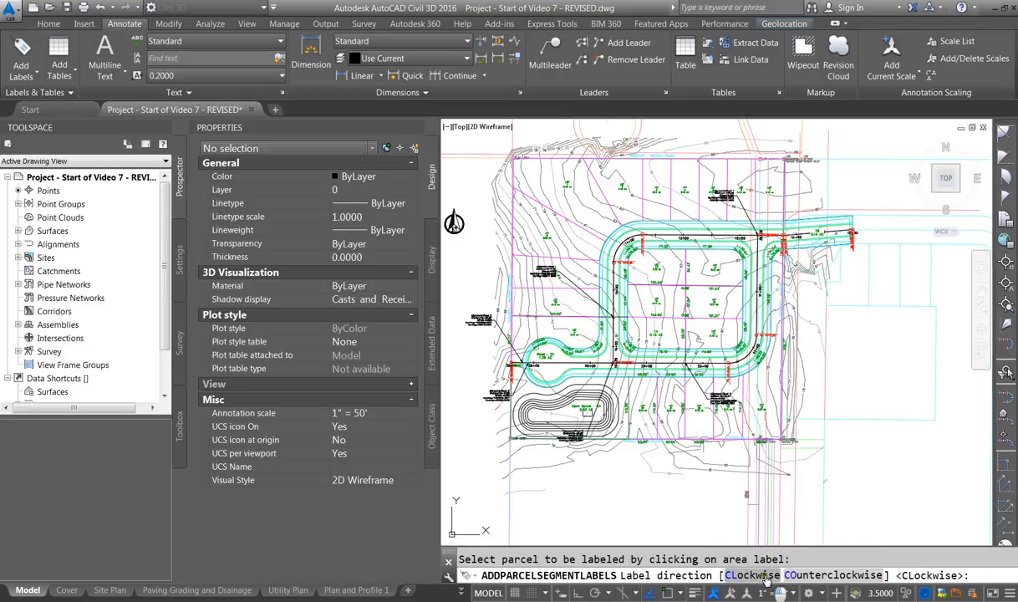
left_click(740, 576)
scroll(542, 235, "up", 12)
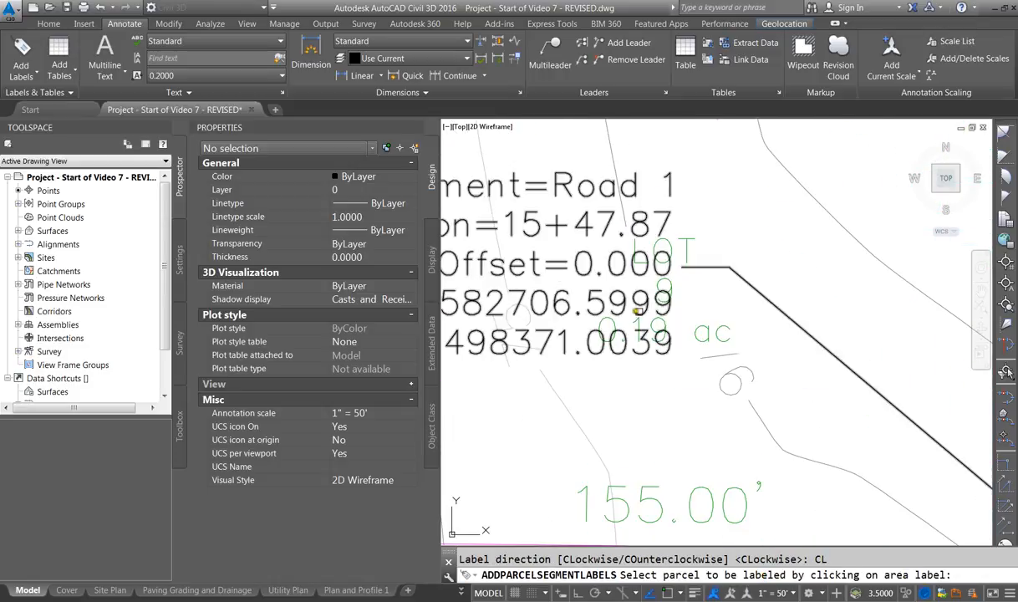
Label the parcel segments of Lots 8 and 9 on the west side of the road, using the clockwise direction.
scroll(584, 372, "down", 6)
scroll(582, 251, "down", 2)
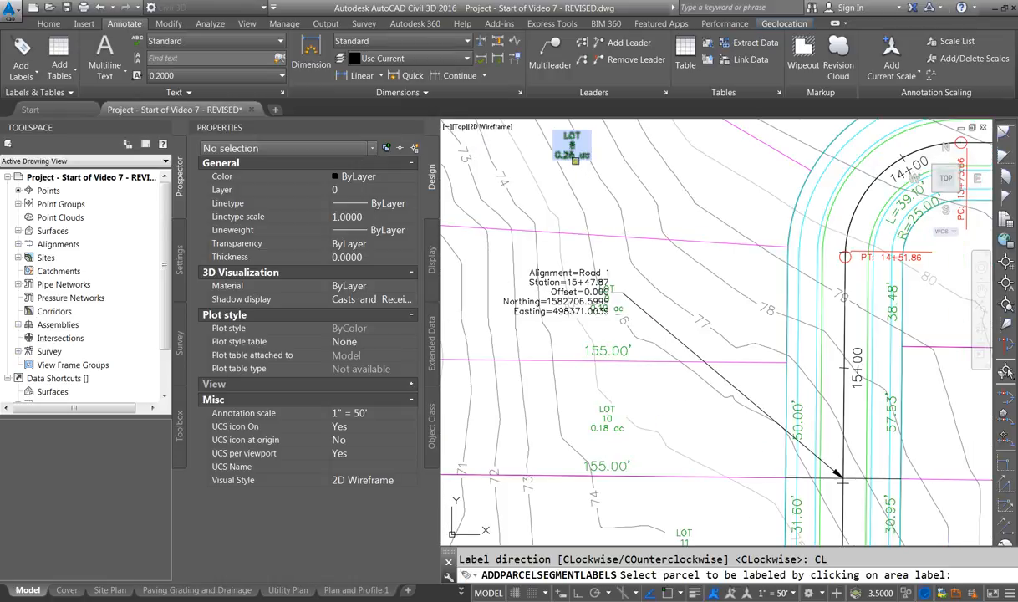
left_click(572, 149)
scroll(602, 281, "down", 4)
left_click(748, 575)
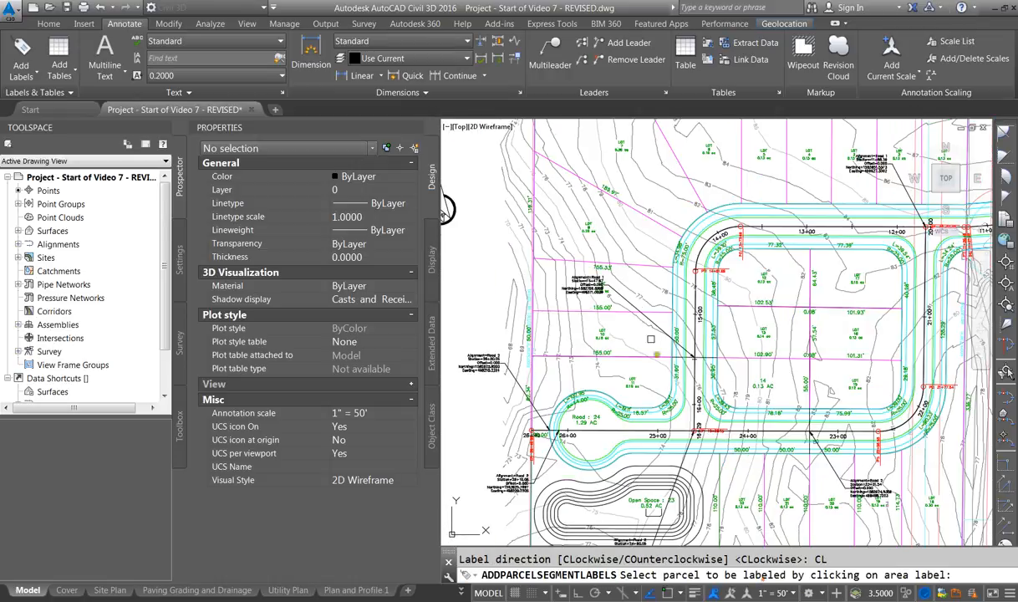
scroll(593, 251, "up", 8)
left_click(631, 487)
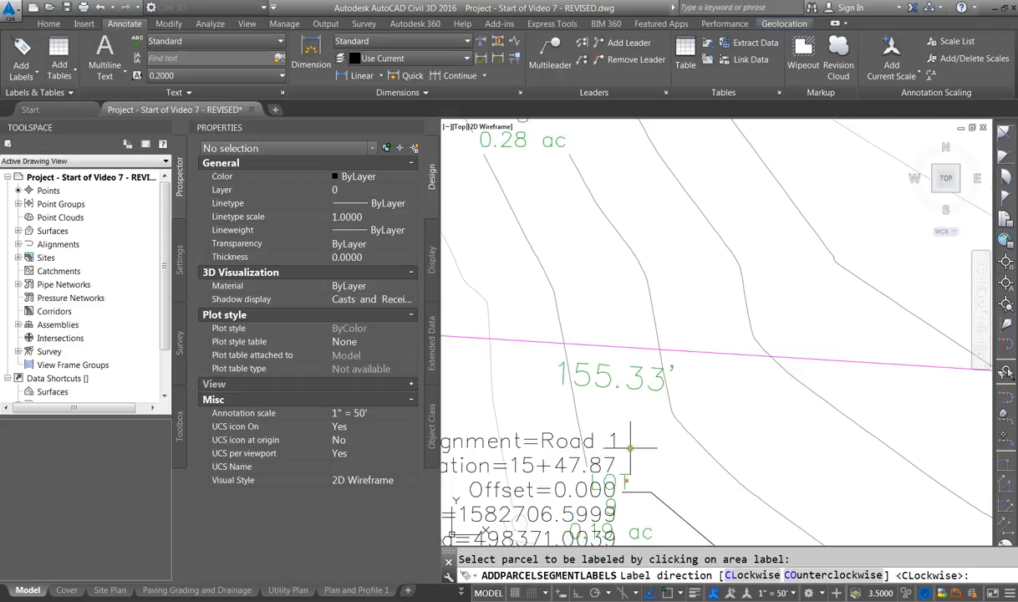
scroll(632, 476, "down", 8)
left_click(750, 576)
Label the parcel segments of Lots 7 and 6 in the site's northwest corner, using the clockwise direction.
scroll(524, 384, "down", 5)
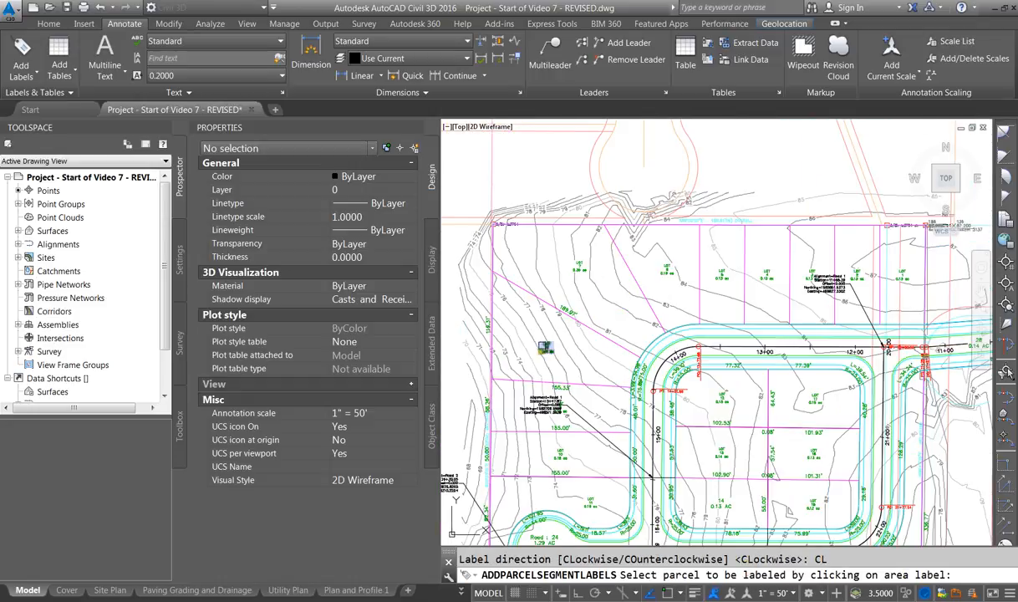
left_click(578, 270)
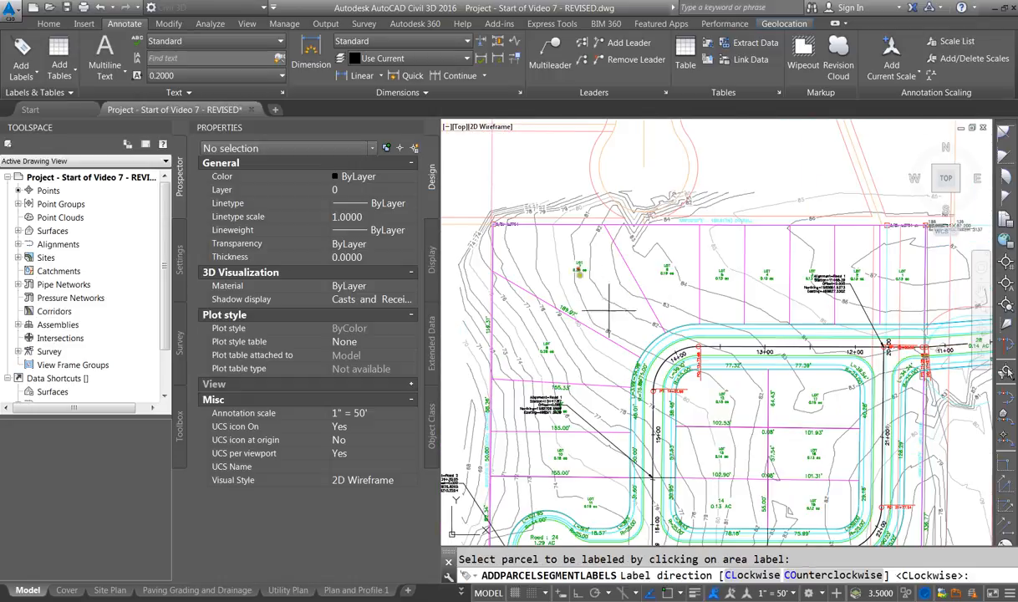
left_click(750, 575)
left_click(668, 271)
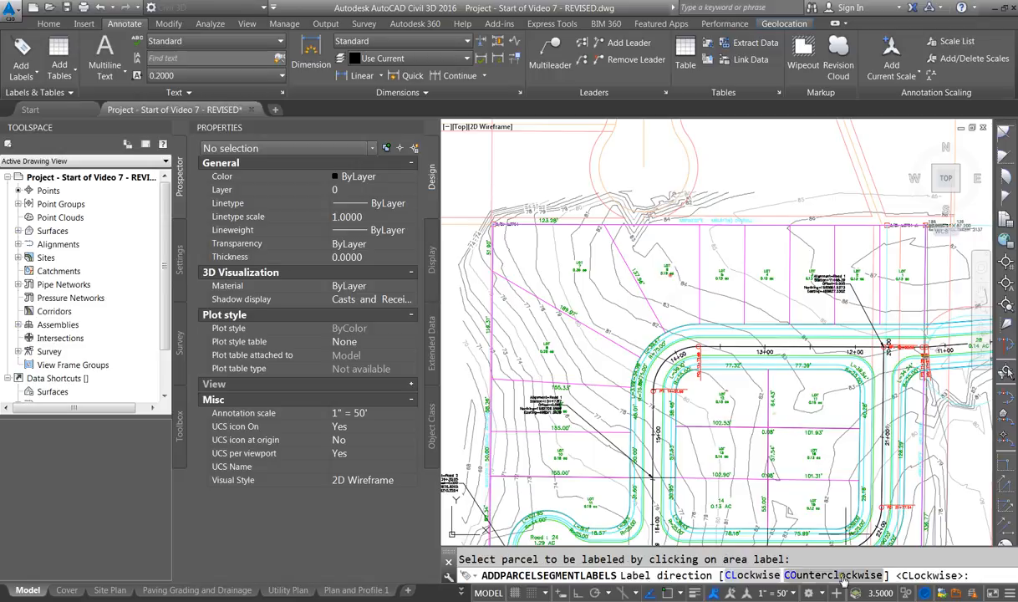
left_click(752, 575)
Label the parcel segments of Lots 5, 4 and 3 along the north boundary, using the clockwise direction.
left_click(723, 273)
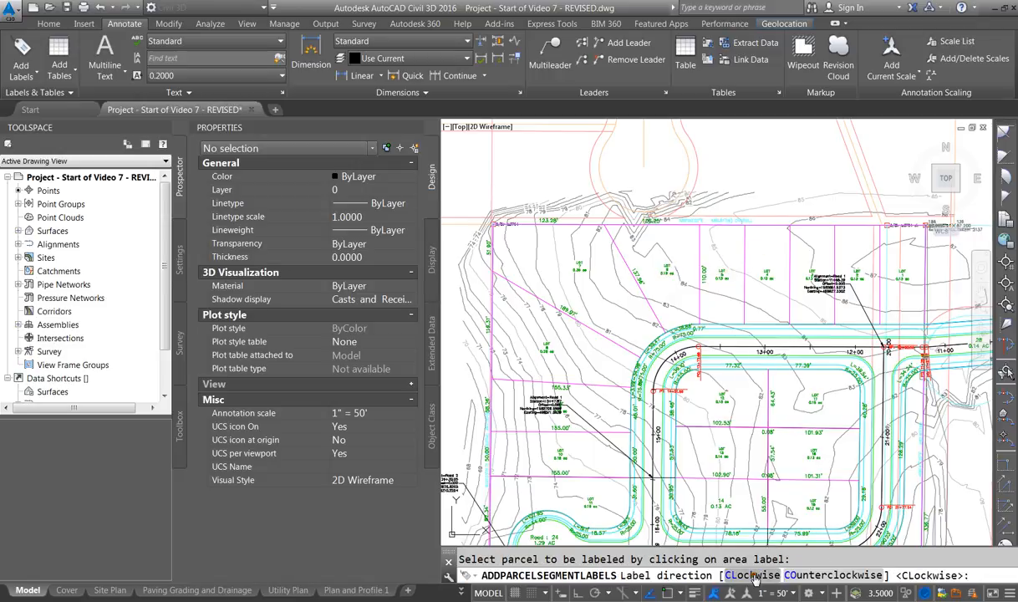
left_click(755, 575)
left_click(768, 271)
left_click(753, 575)
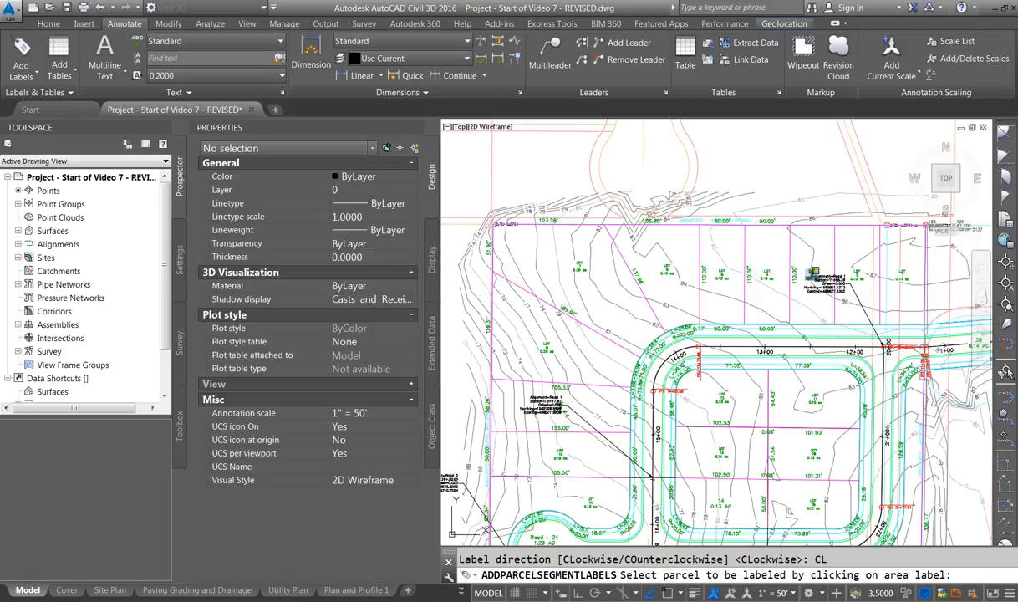
left_click(812, 274)
left_click(754, 573)
Label the parcel segments of Lots 2 and 1 at the northeast end of the site, using the clockwise direction.
left_click(857, 272)
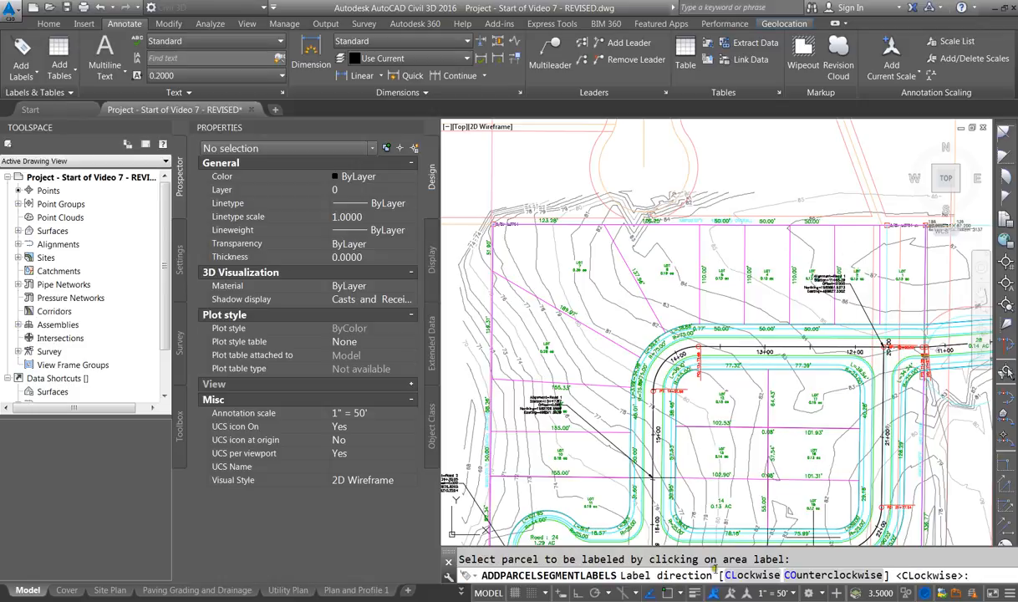
left_click(753, 575)
left_click(859, 264)
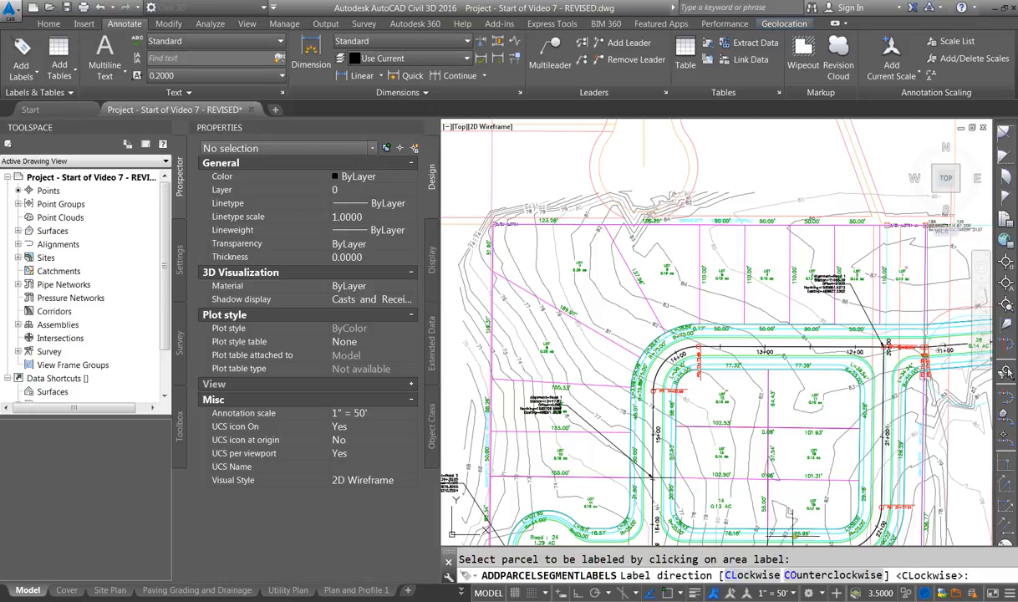
left_click(753, 575)
Label the parcel segments of the Open Space : 23 parcel around the pond, using the clockwise direction.
scroll(669, 234, "down", 4)
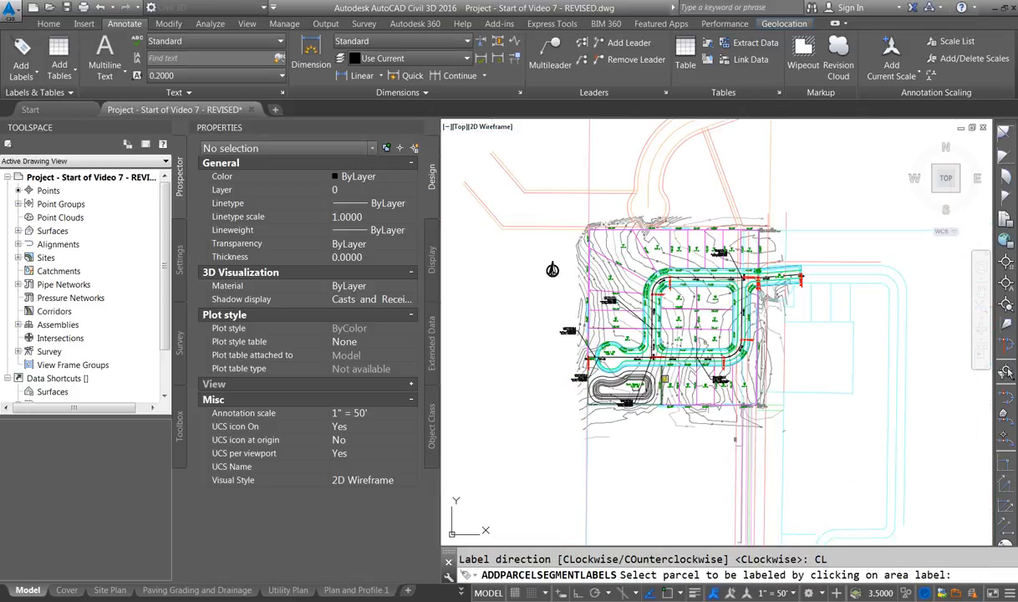
scroll(632, 367, "up", 8)
scroll(592, 363, "down", 4)
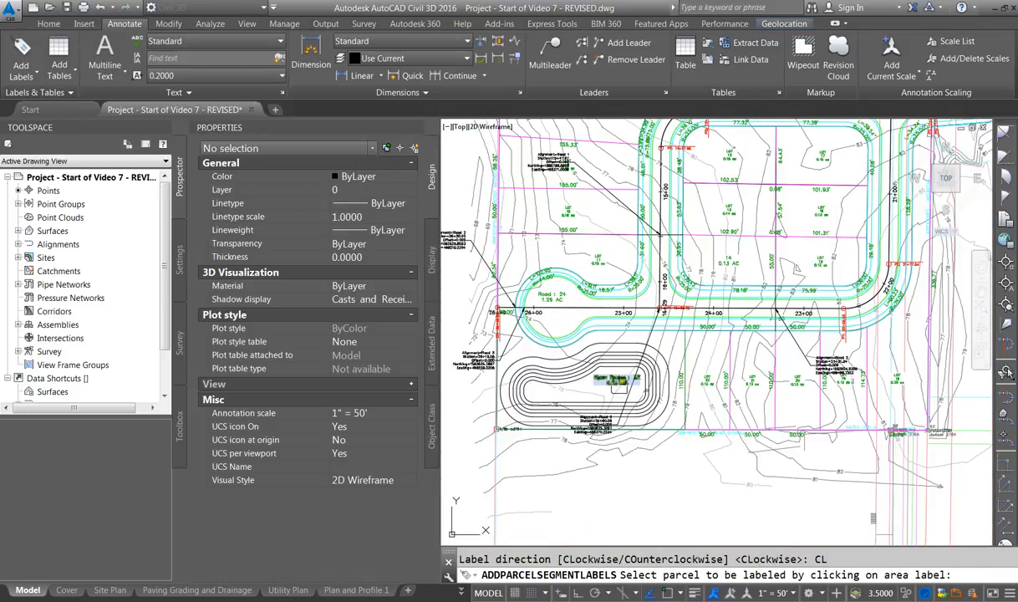
left_click(617, 380)
left_click(739, 576)
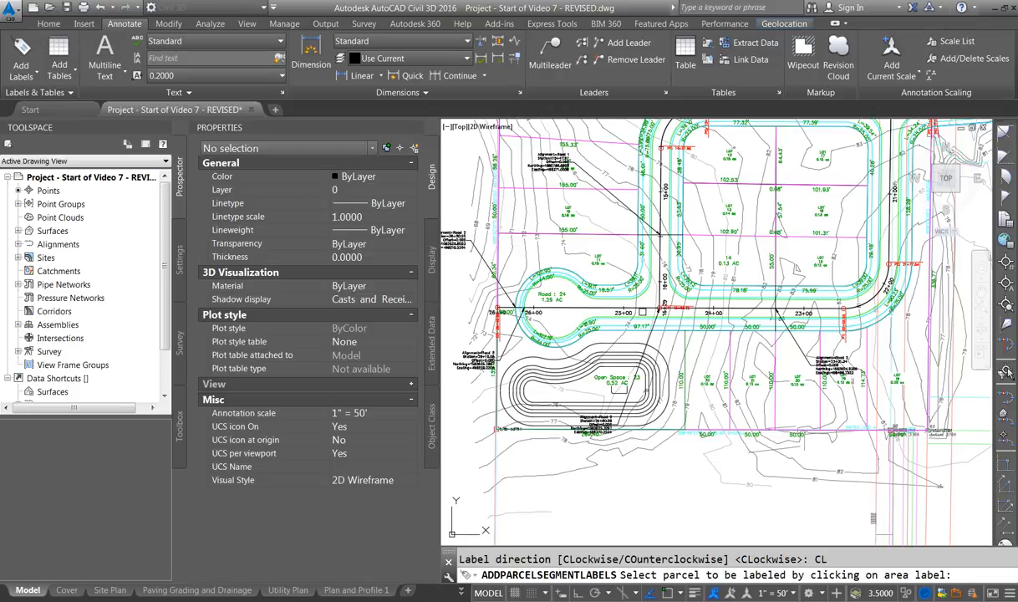
Label the parcel segments of Lot 19 south of the road loop, using the clockwise direction.
scroll(638, 281, "down", 2)
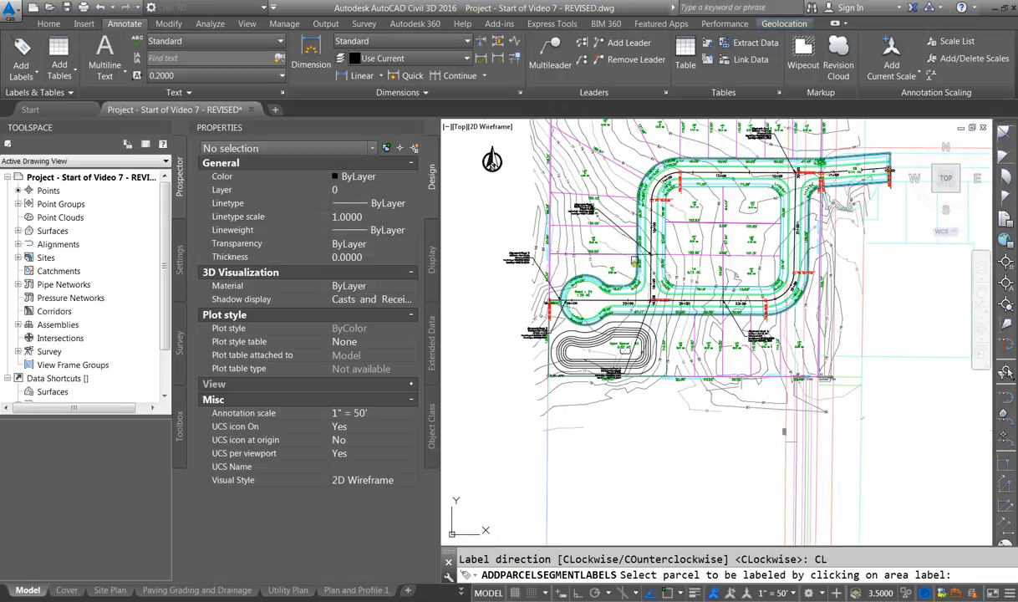
scroll(584, 260, "down", 2)
scroll(620, 184, "up", 4)
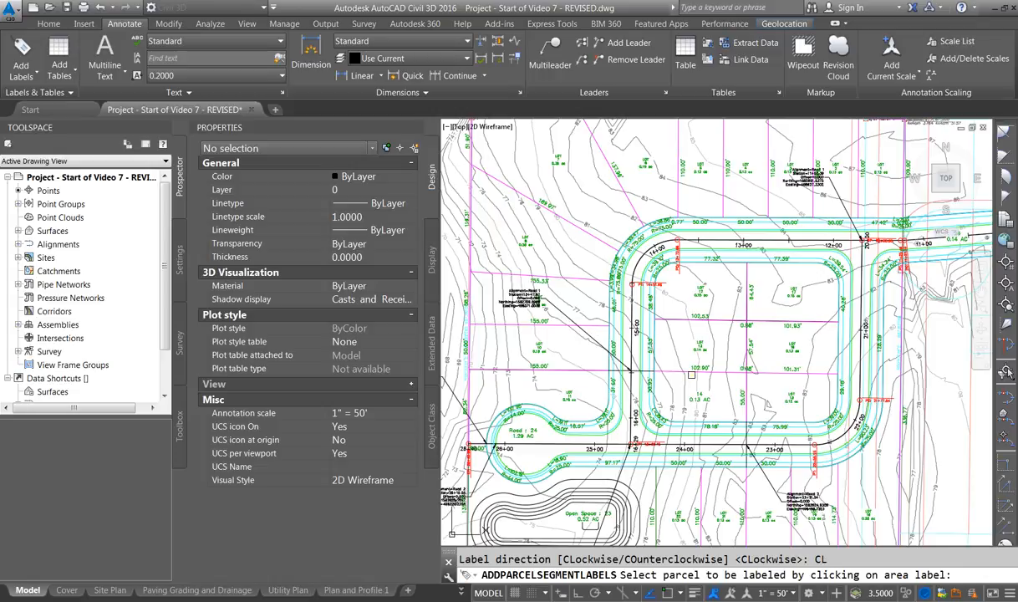
scroll(547, 283, "up", 2)
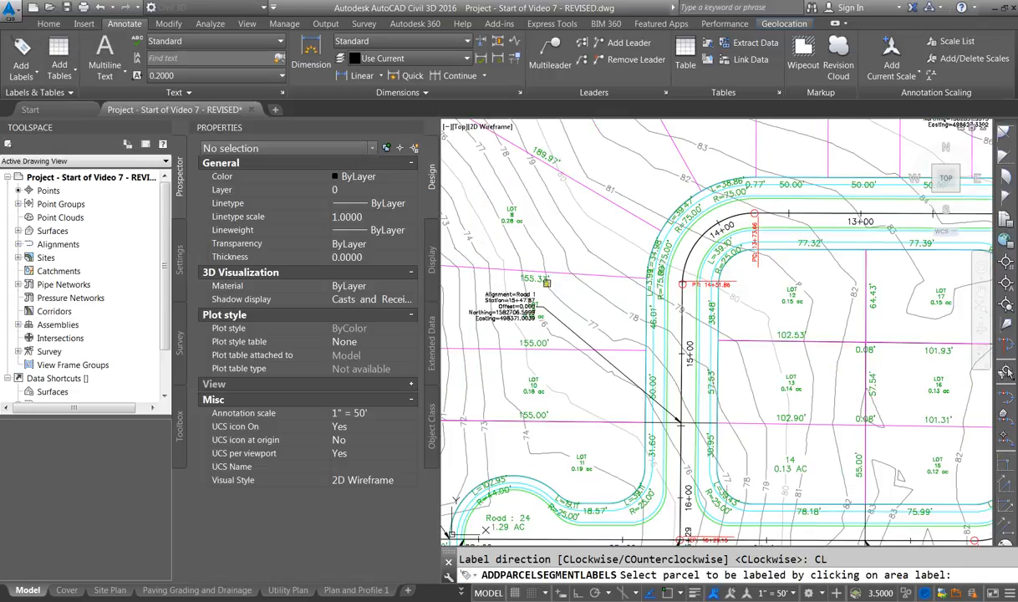
scroll(547, 282, "down", 3)
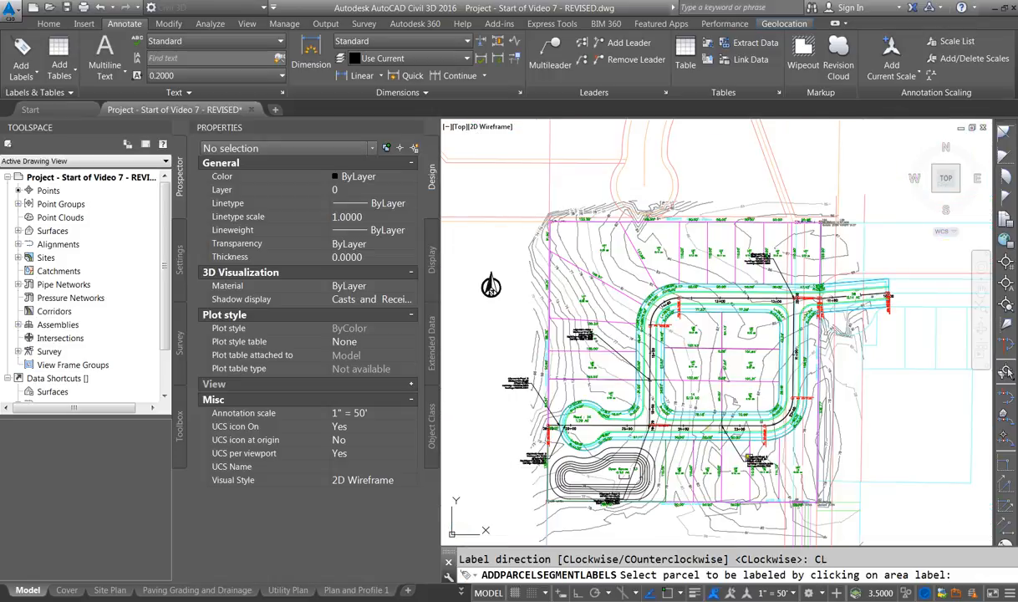
scroll(739, 481, "up", 3)
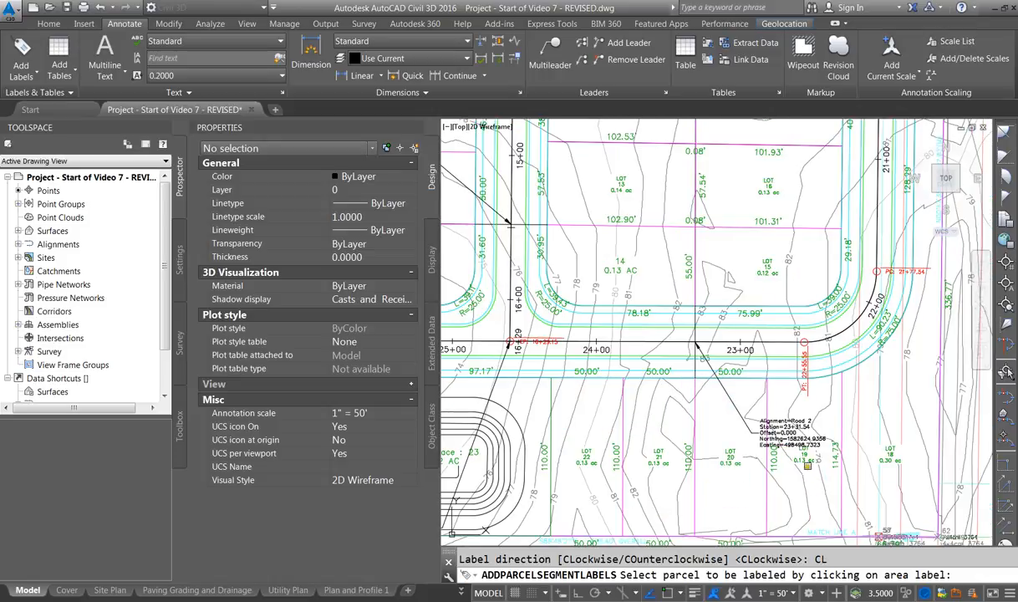
left_click(808, 459)
type("CL")
key("Return")
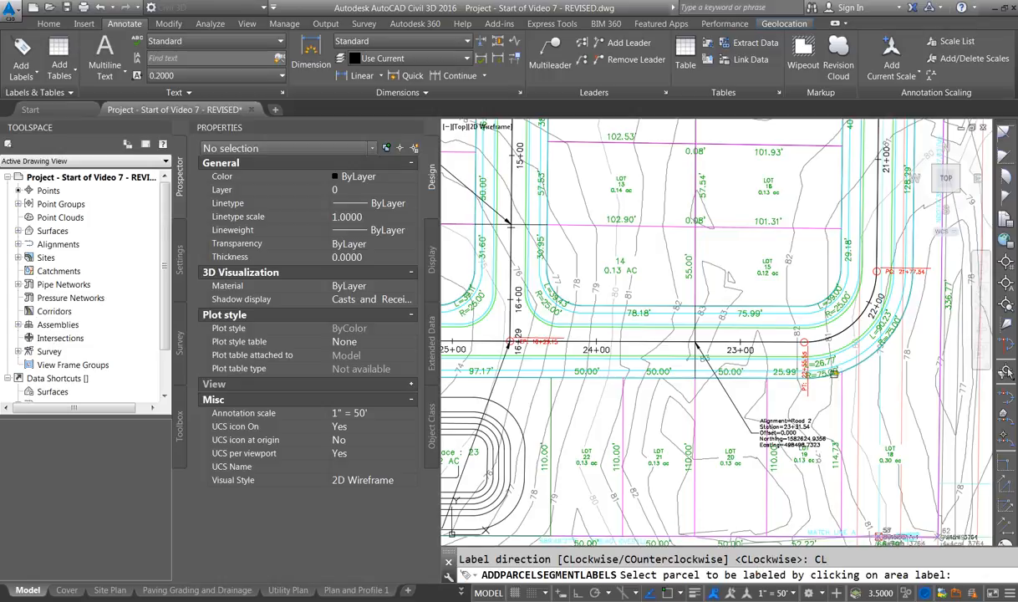
Examine the parcel segment labels around the road loop and cul-de-sac for missing lot dimensions.
scroll(820, 379, "up", 4)
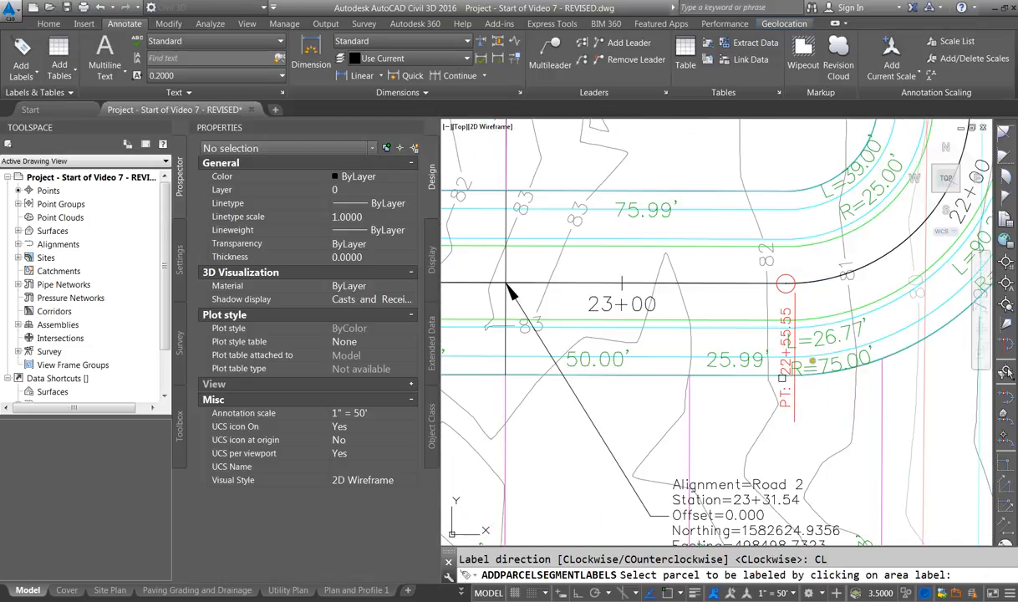
scroll(782, 378, "down", 7)
scroll(675, 388, "up", 3)
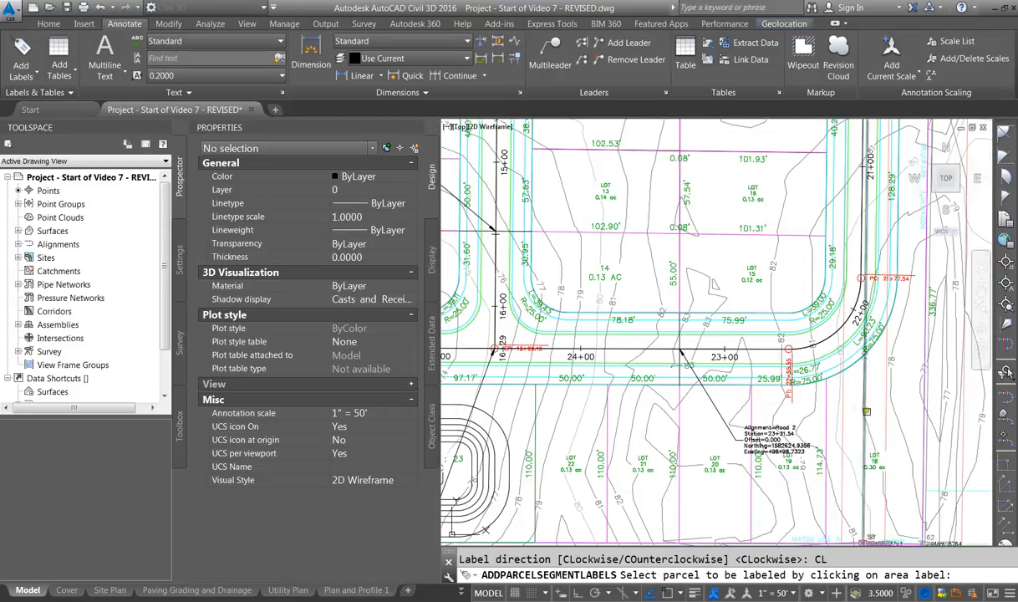
scroll(681, 350, "down", 5)
scroll(736, 499, "up", 7)
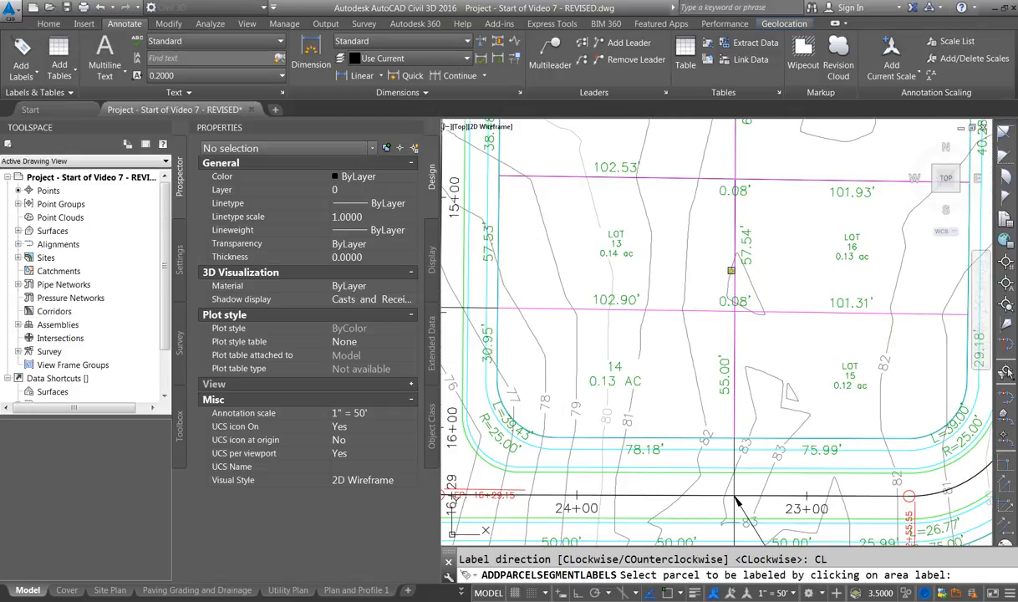
scroll(732, 270, "down", 2)
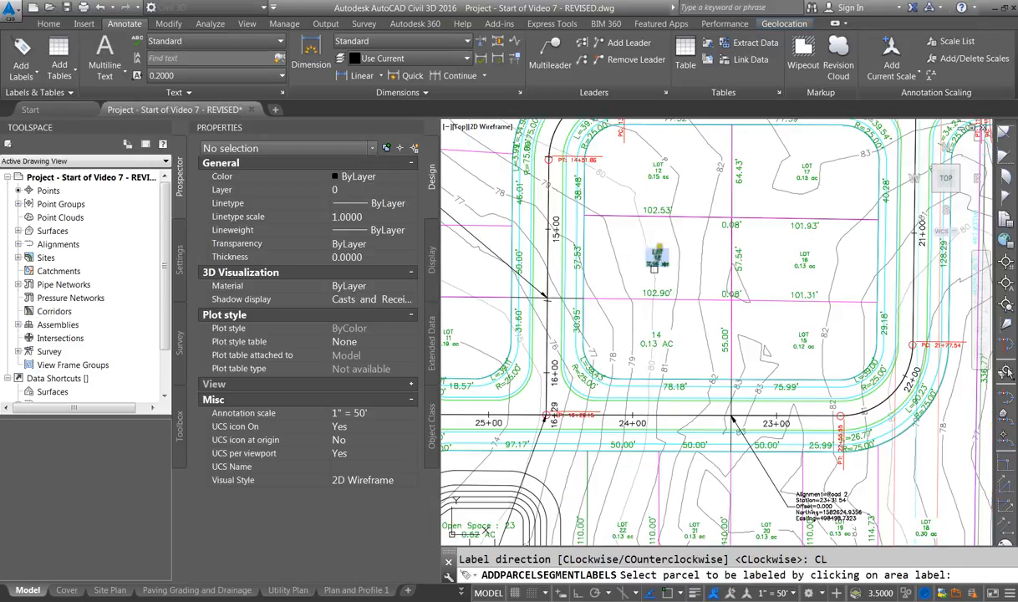
scroll(665, 369, "down", 3)
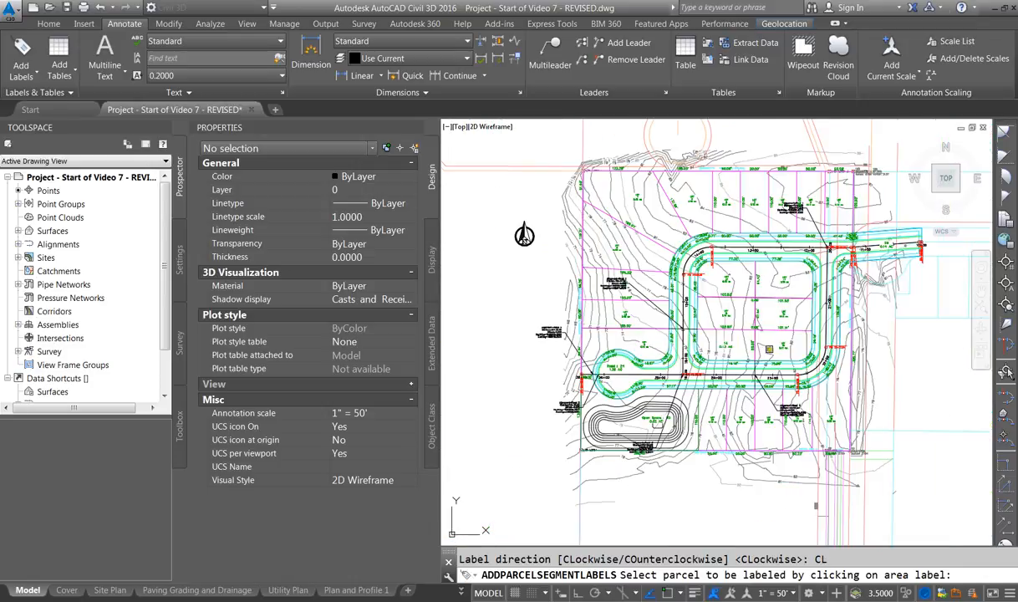
scroll(631, 346, "up", 4)
scroll(598, 283, "down", 3)
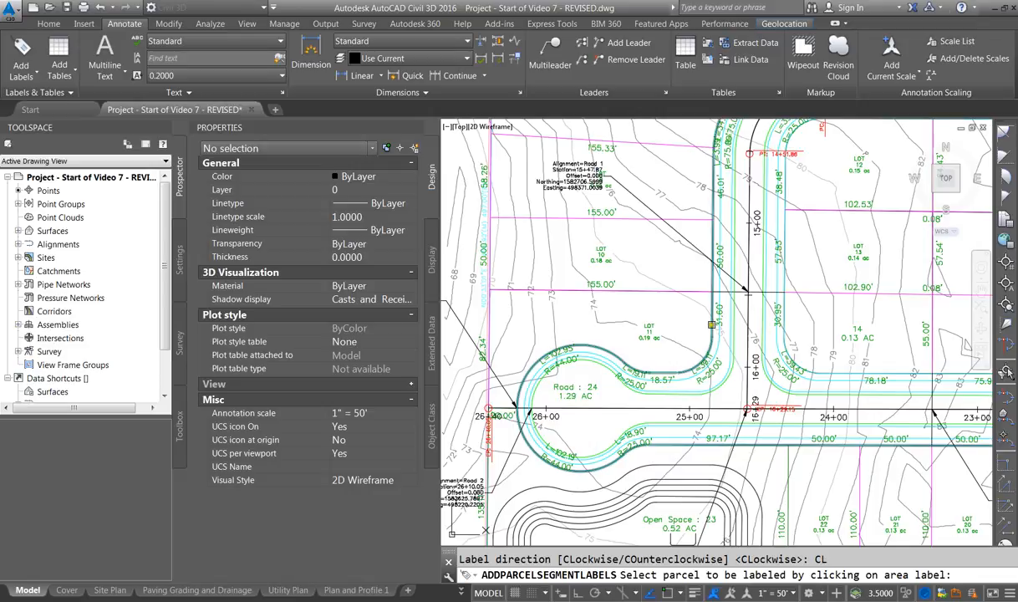
Try a linear dimension from a nearest point on the Lot 10/11 line perpendicular to Lot 11's road frontage.
scroll(721, 302, "up", 3)
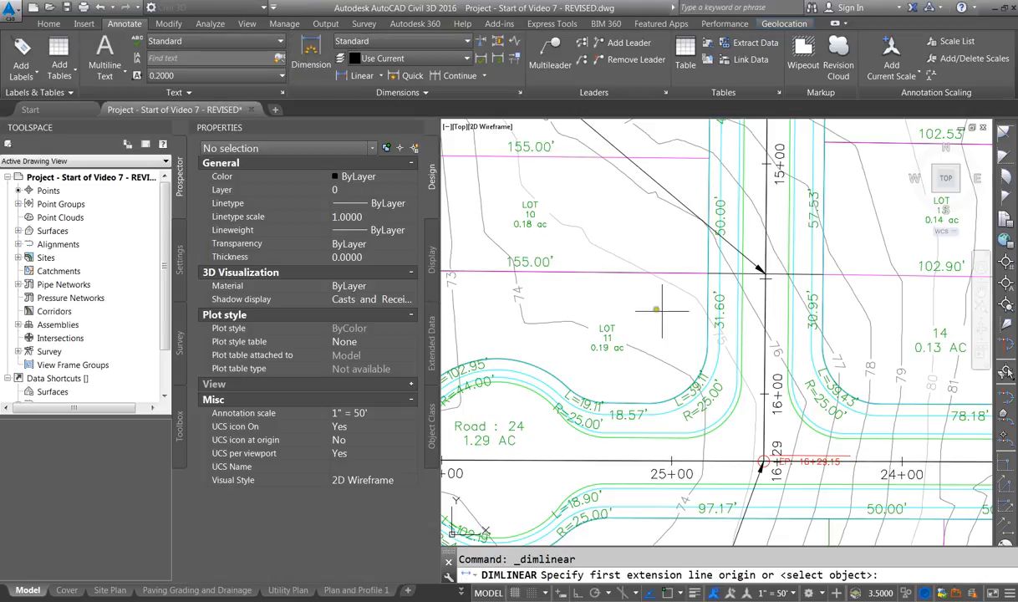
right_click(625, 270, "shift")
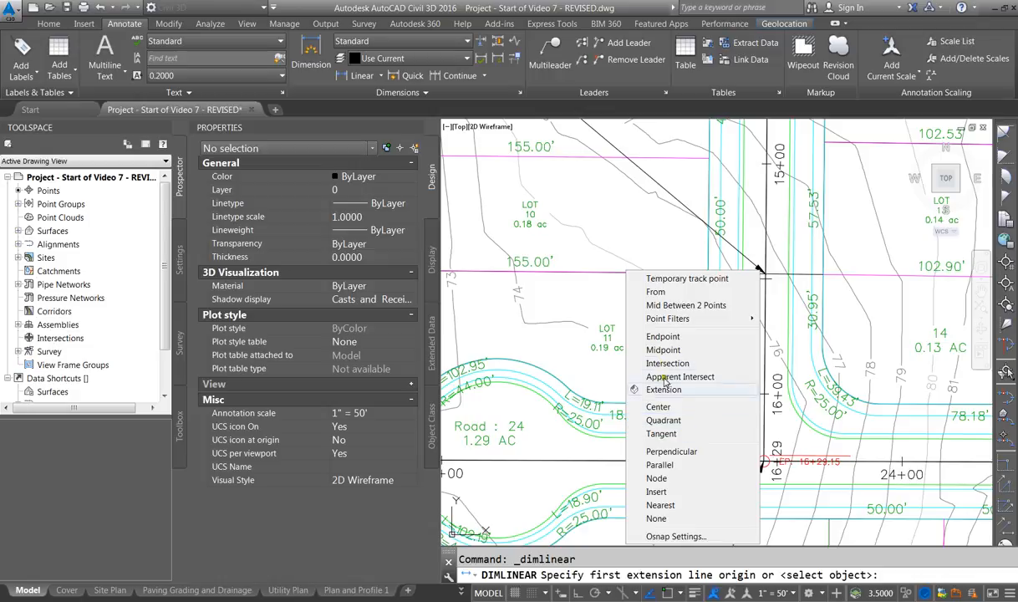
left_click(660, 505)
left_click(618, 306)
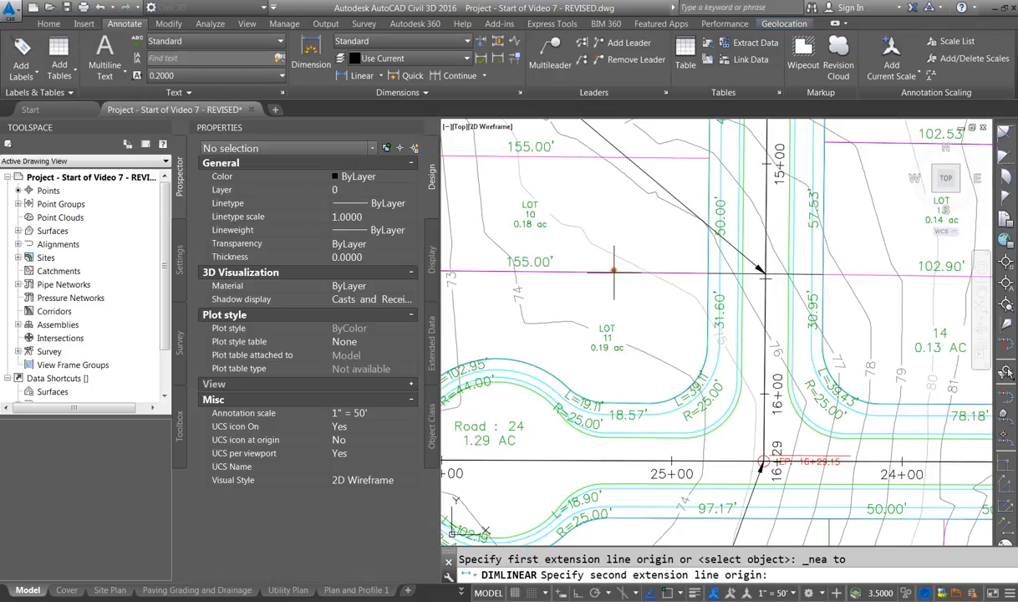
right_click(618, 307, "shift")
left_click(663, 487)
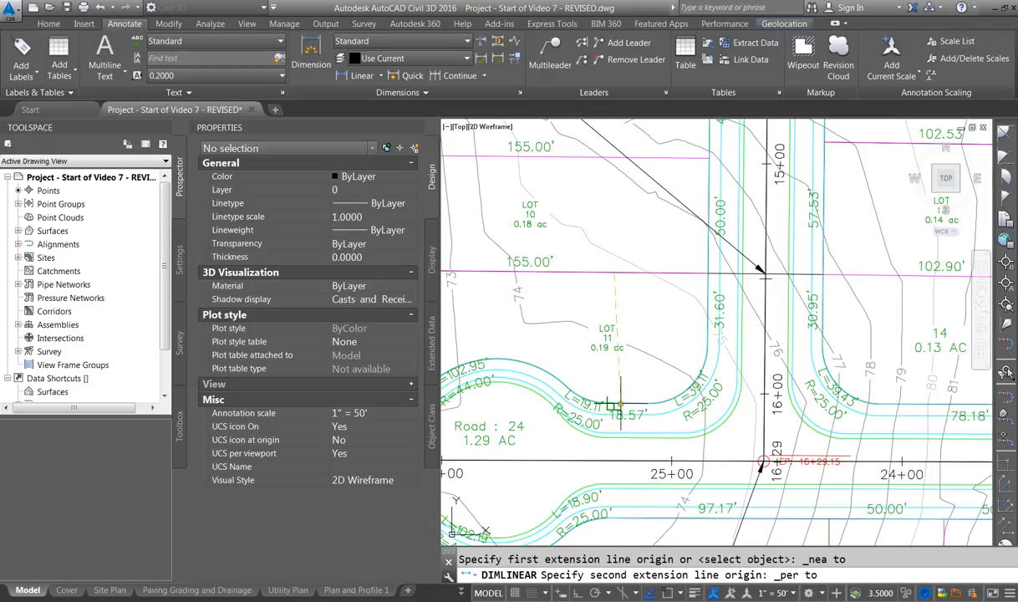
left_click(616, 390)
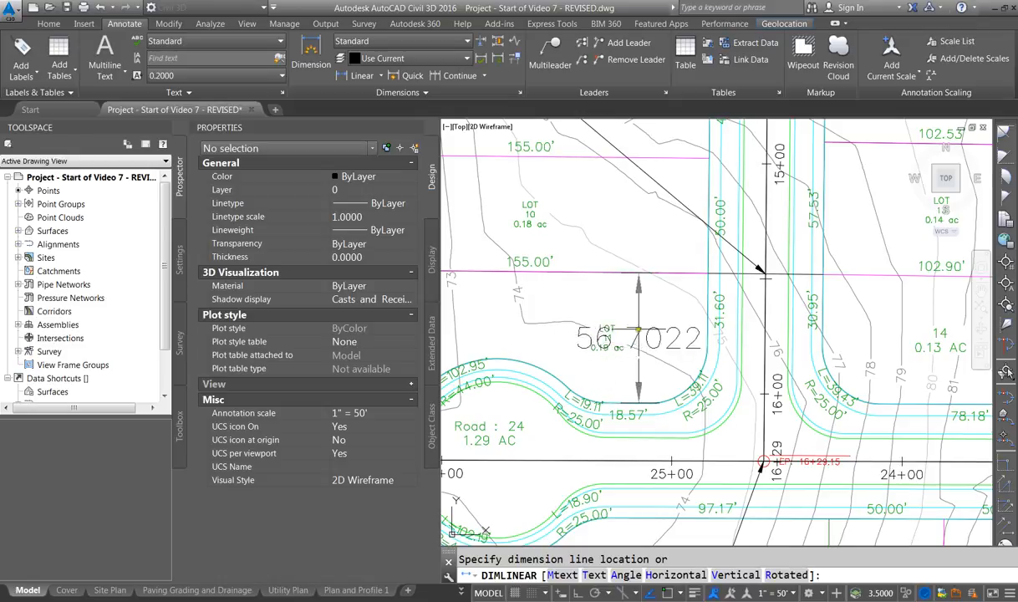
scroll(657, 335, "down", 2)
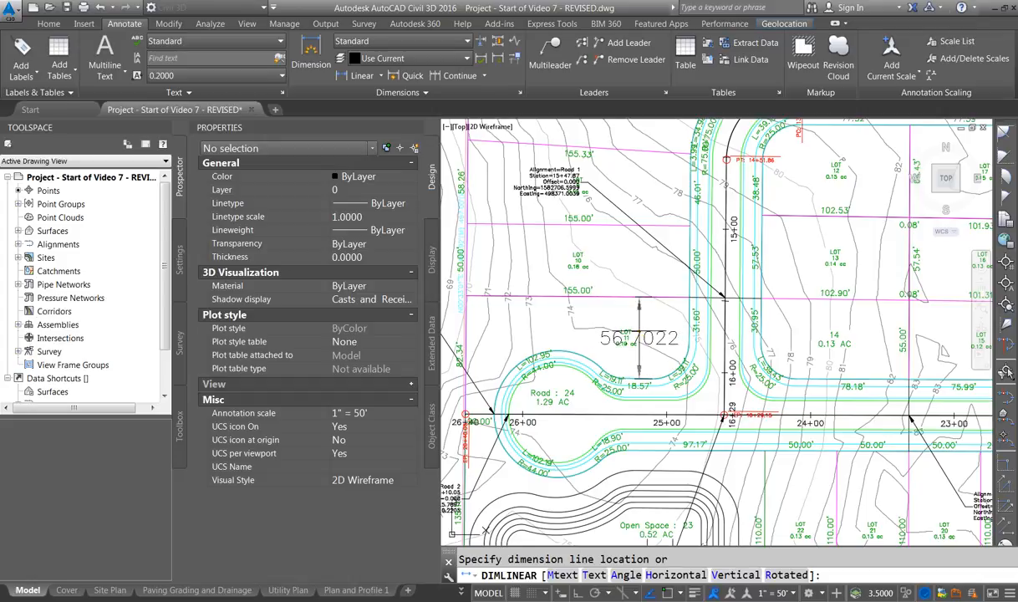
key("Escape")
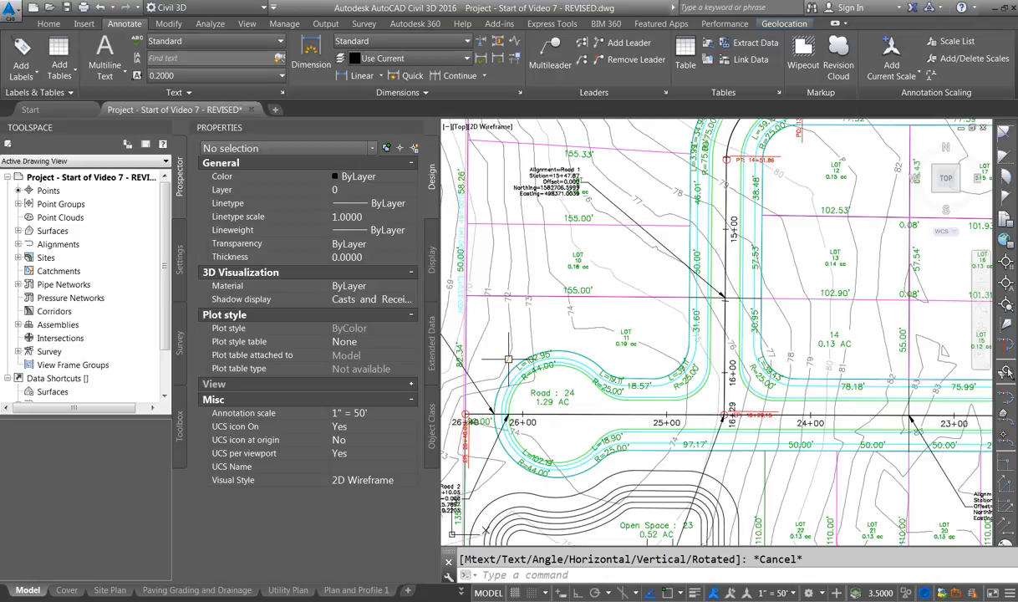
scroll(501, 352, "down", 3)
scroll(571, 324, "up", 1)
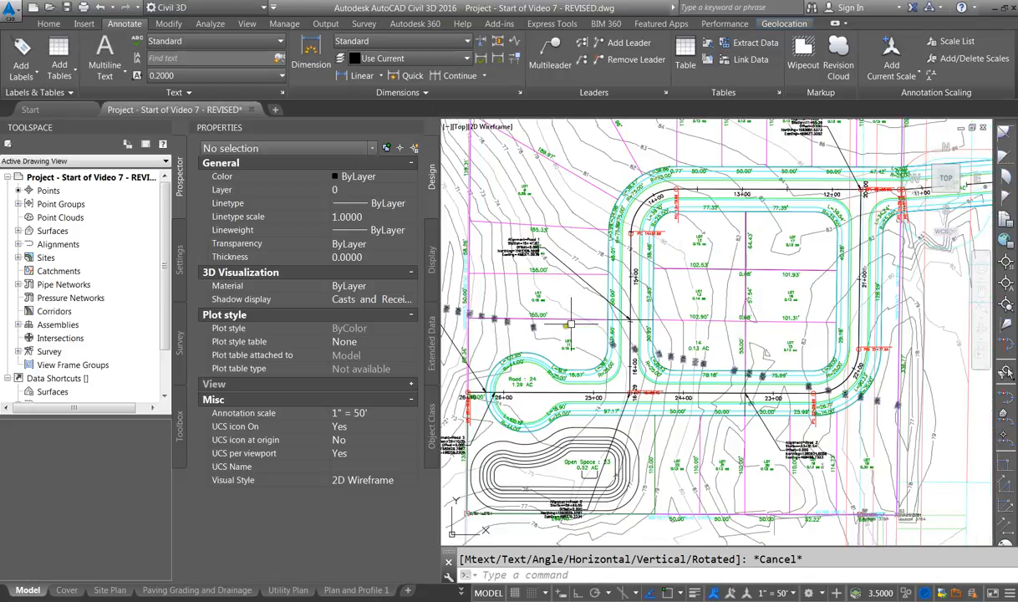
scroll(535, 330, "up", 1)
scroll(519, 376, "down", 1)
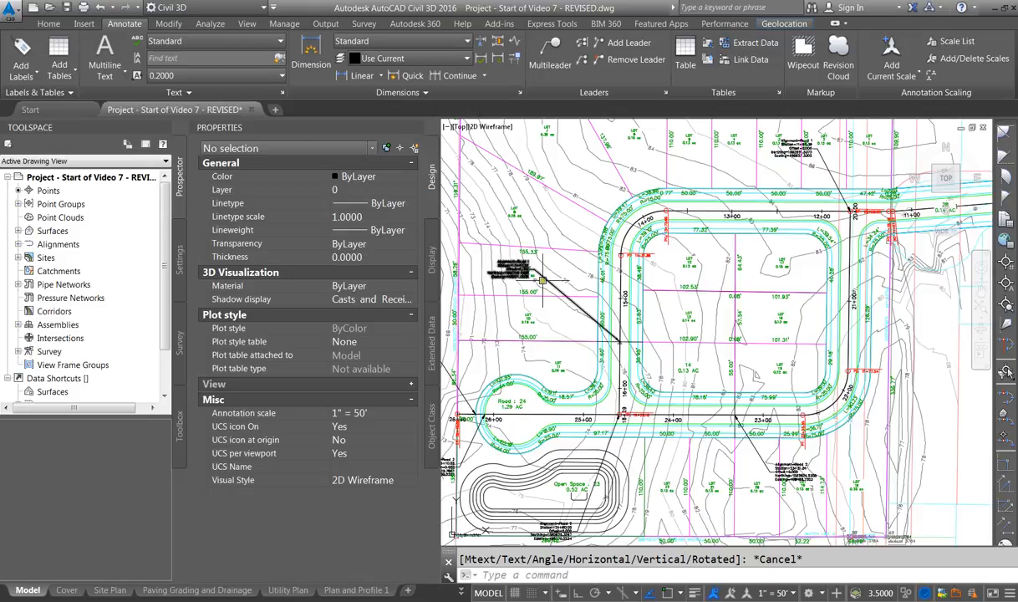
scroll(517, 242, "up", 2)
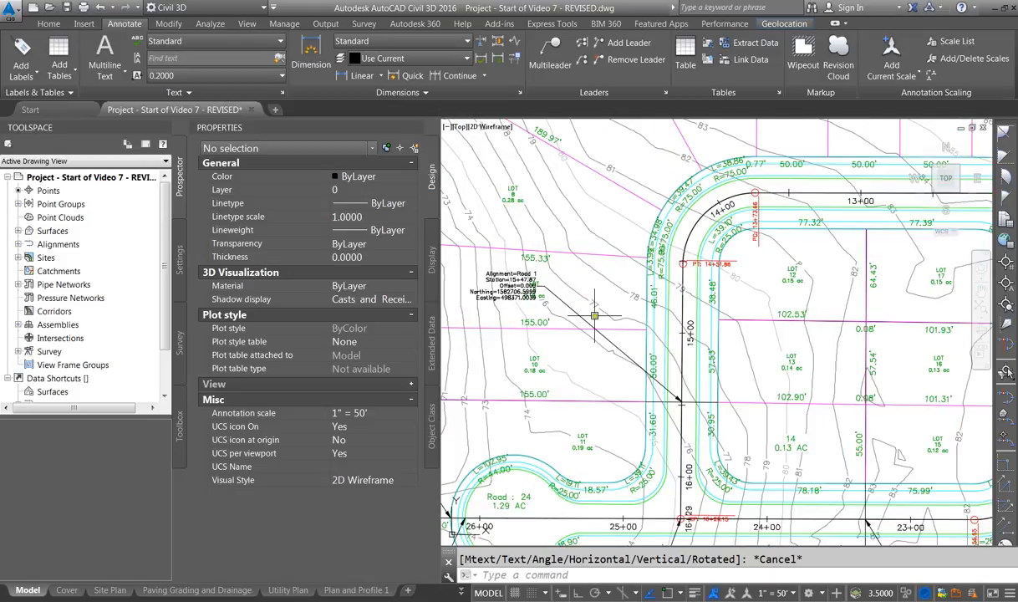
Examine the segment labels along the northern lots and the upper road curve for complete lot dimensions.
scroll(551, 346, "down", 5)
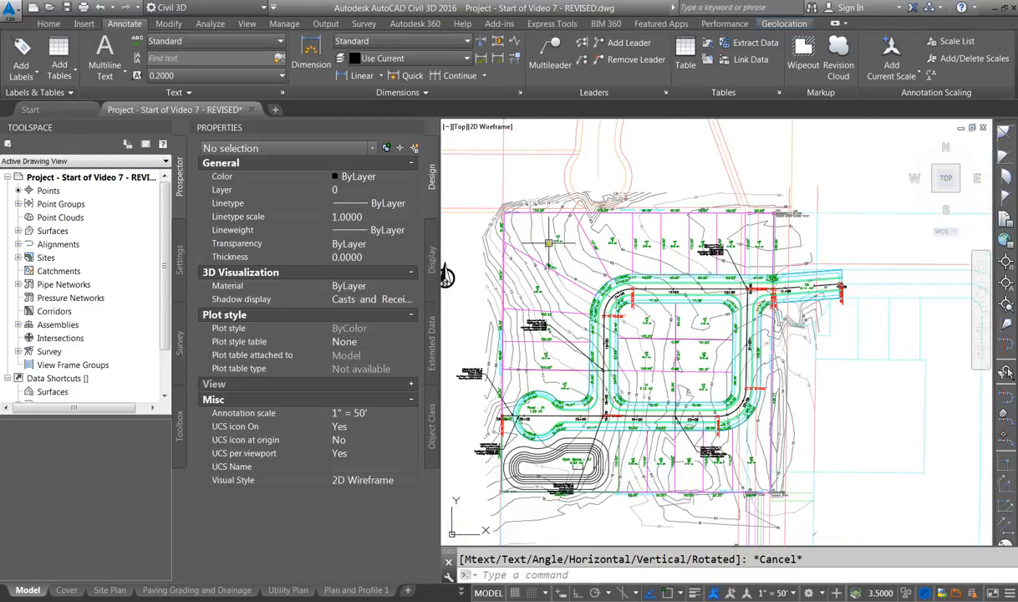
scroll(681, 307, "up", 5)
scroll(707, 292, "up", 2)
scroll(708, 291, "down", 3)
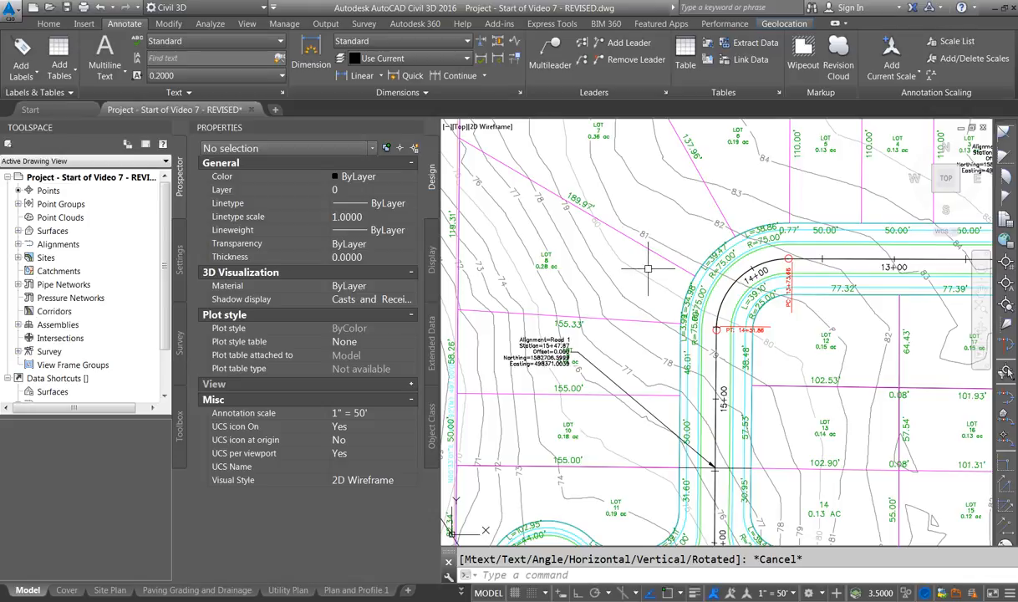
scroll(648, 268, "down", 5)
scroll(728, 189, "up", 5)
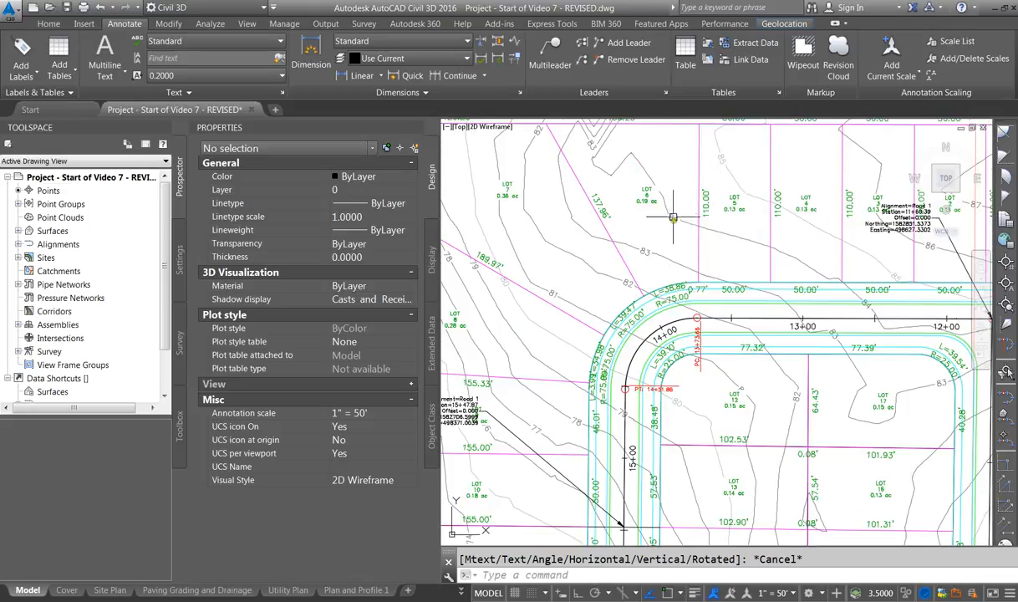
scroll(623, 222, "down", 2)
scroll(703, 171, "up", 2)
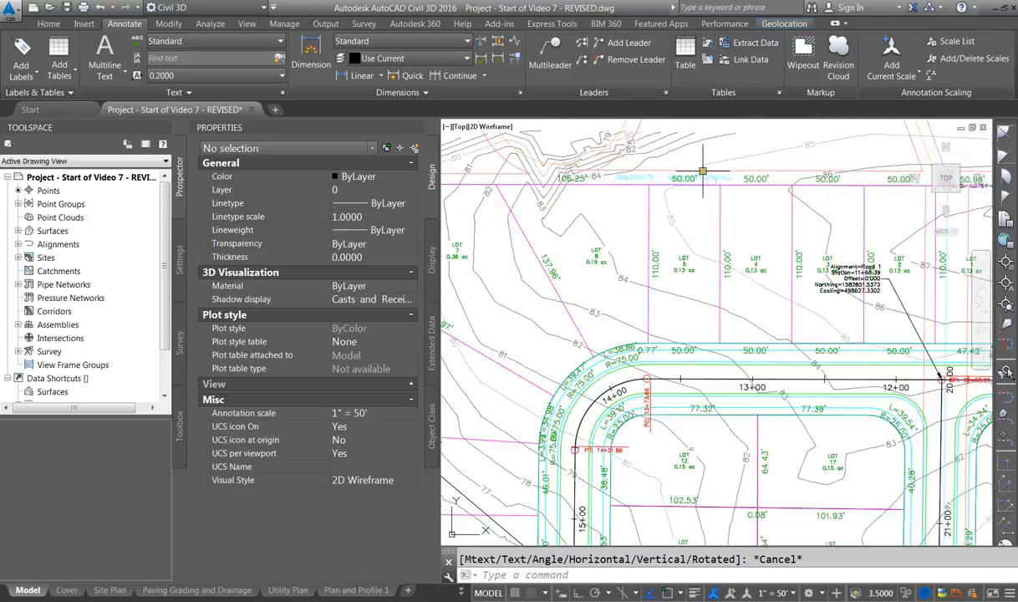
scroll(704, 172, "up", 2)
scroll(736, 247, "down", 2)
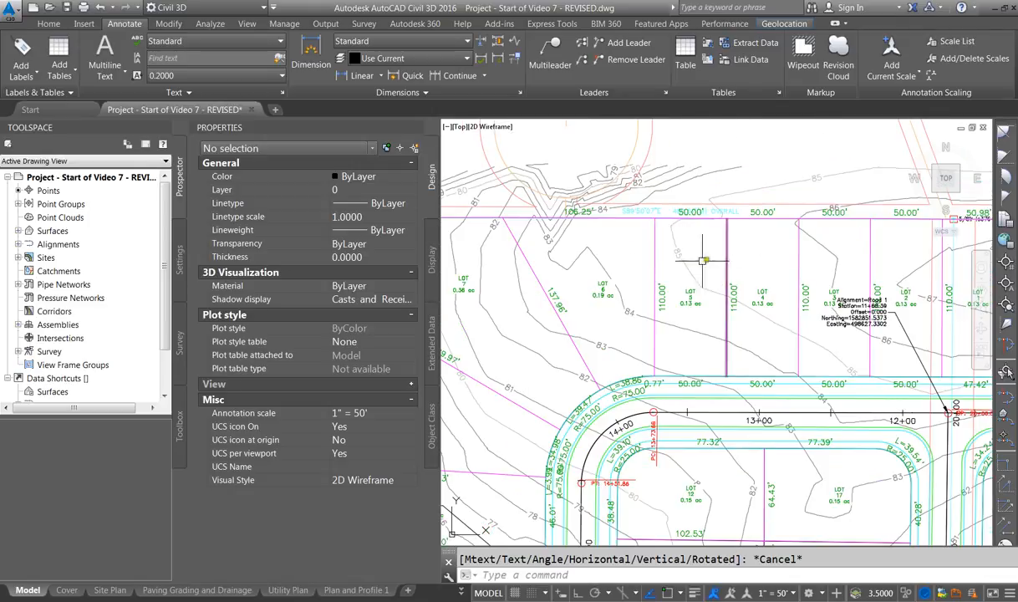
scroll(693, 262, "down", 2)
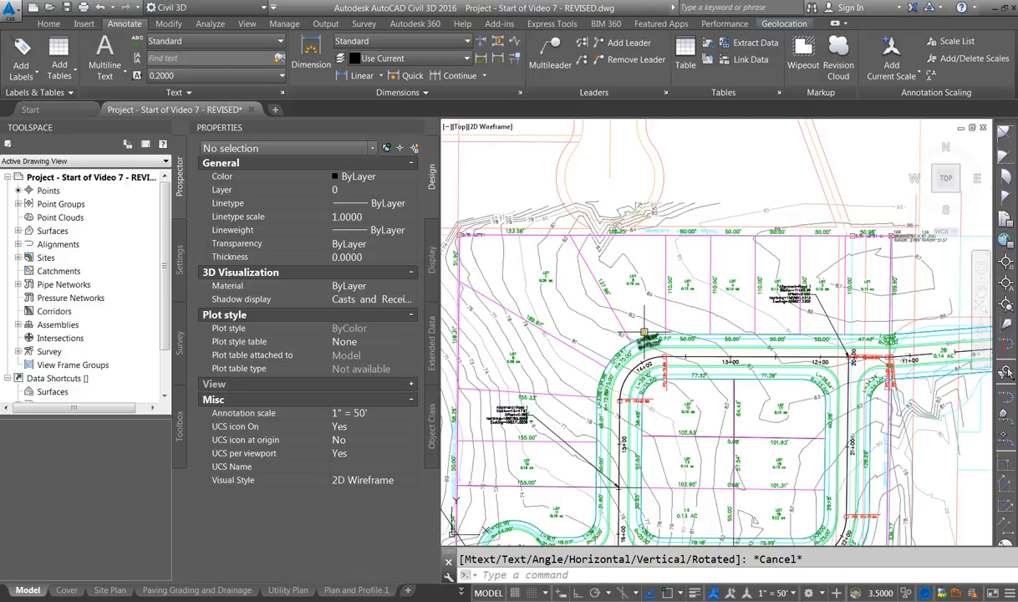
scroll(585, 469, "up", 4)
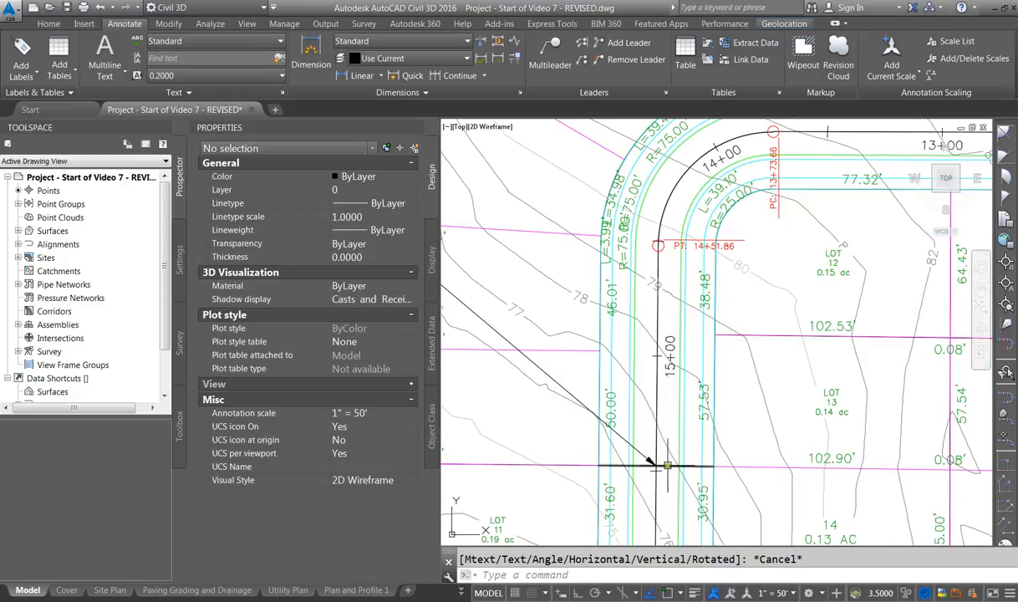
Select the two polylines crossing the roads at the Lot 10/11 and Lot 14/15 boundary lines and review the key road points.
left_click(649, 468)
scroll(574, 386, "down", 4)
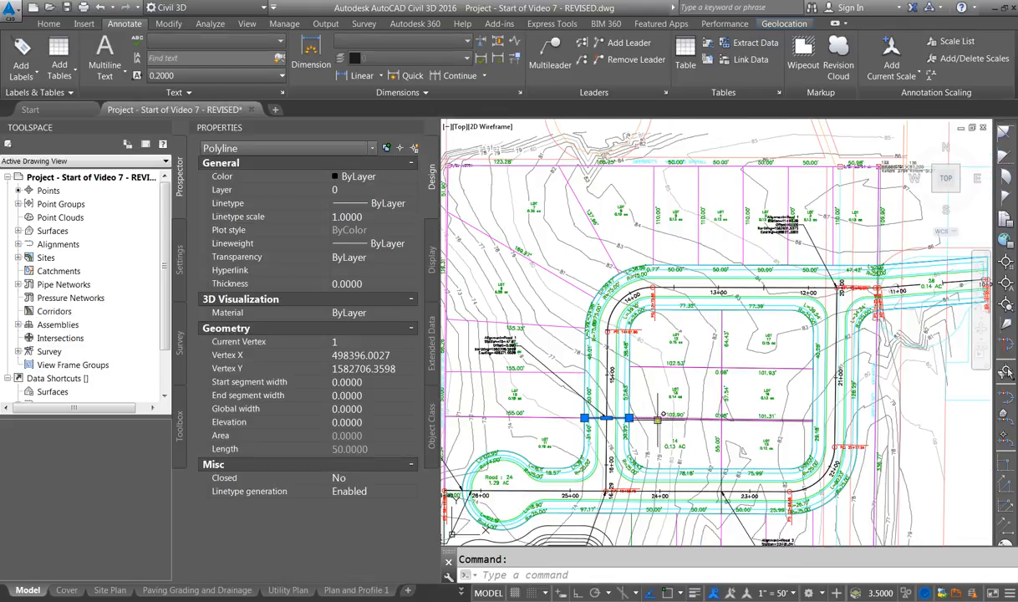
left_click(720, 484)
scroll(661, 331, "down", 2)
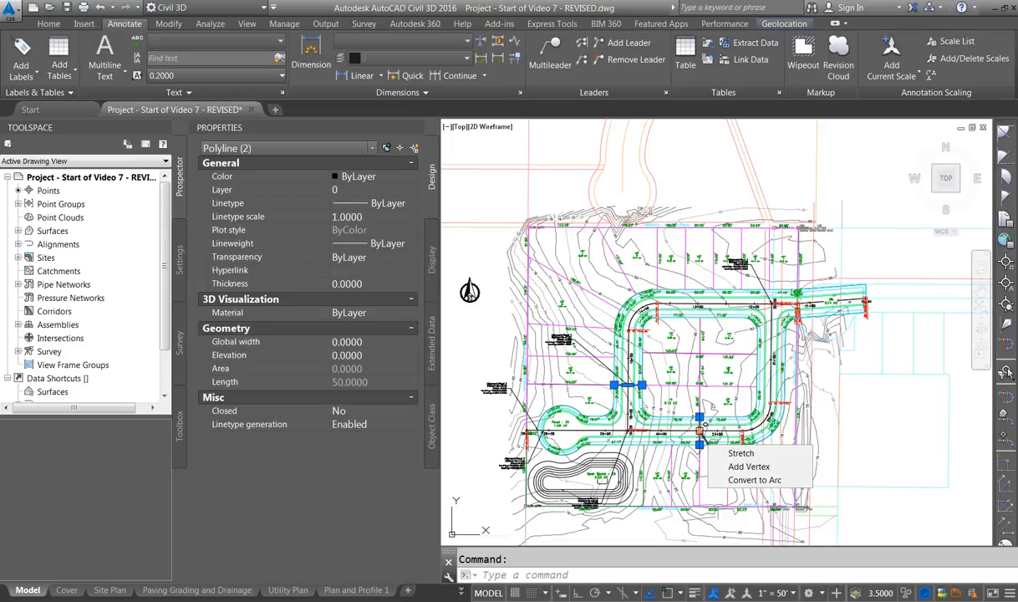
left_click(700, 428)
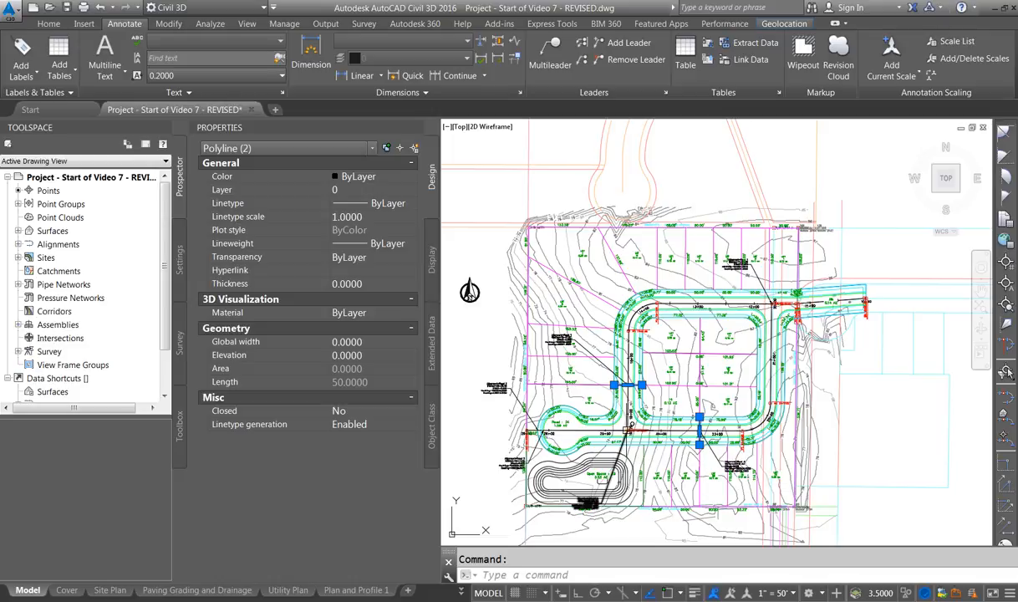
left_click(543, 429)
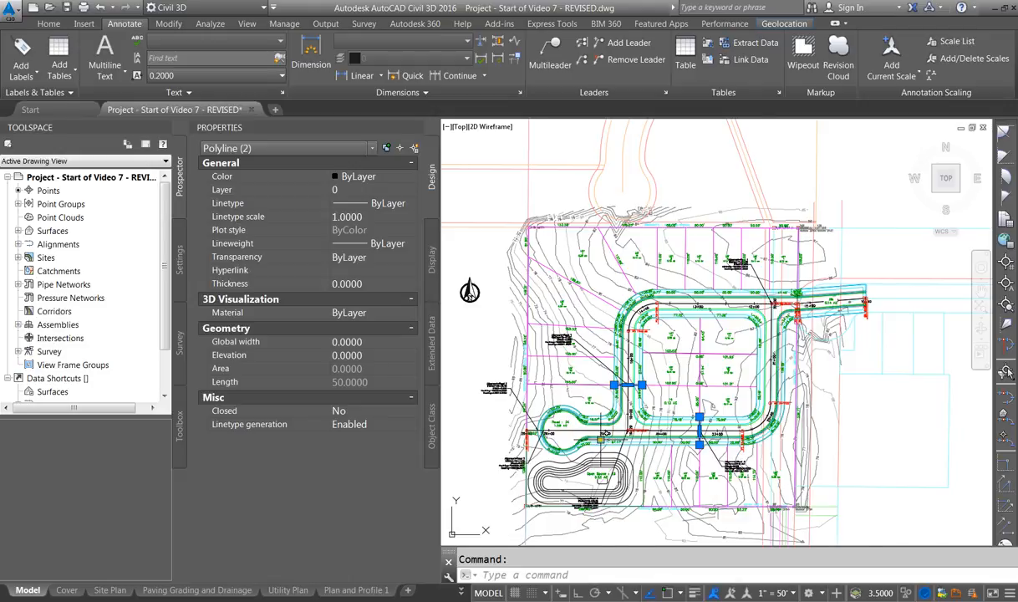
scroll(604, 434, "up", 4)
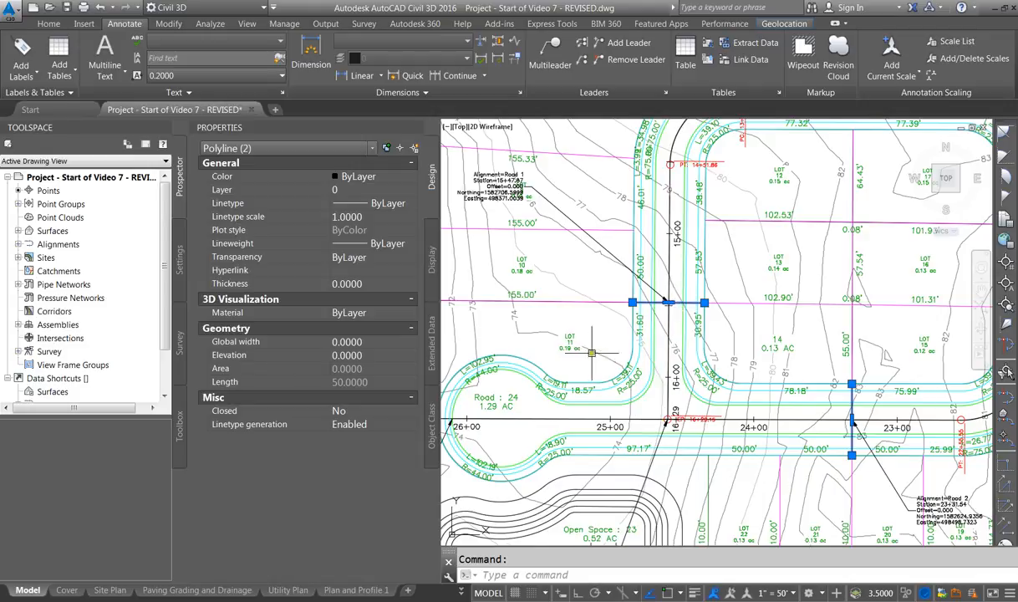
scroll(592, 353, "down", 2)
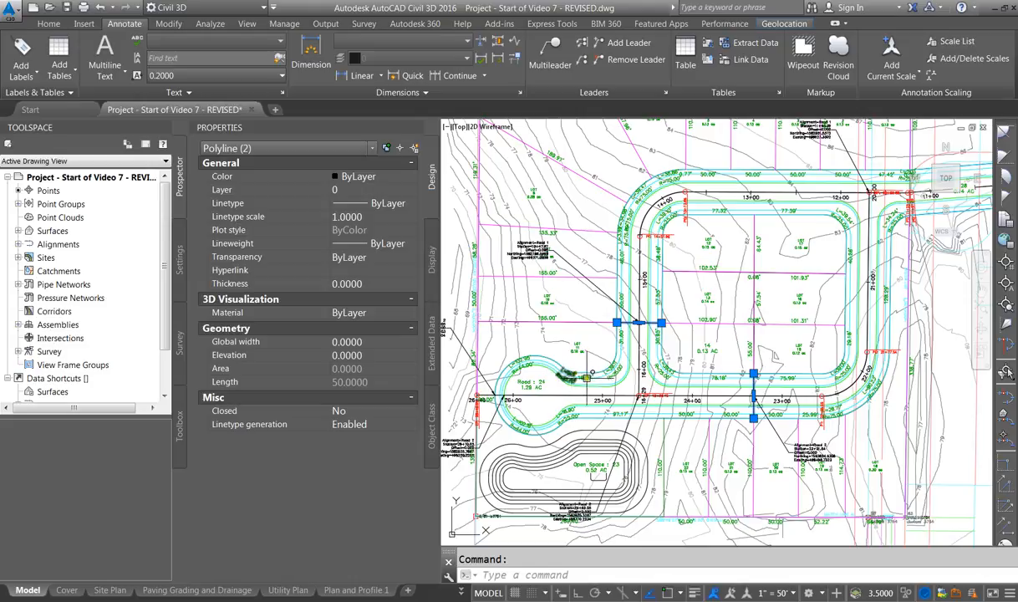
scroll(580, 380, "down", 2)
scroll(799, 255, "up", 6)
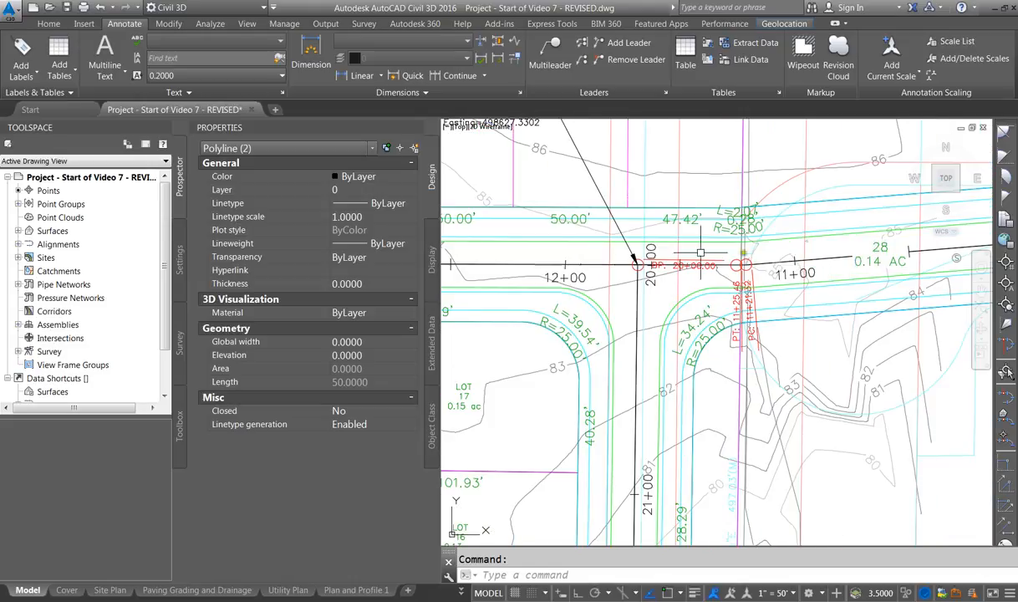
scroll(602, 264, "down", 2)
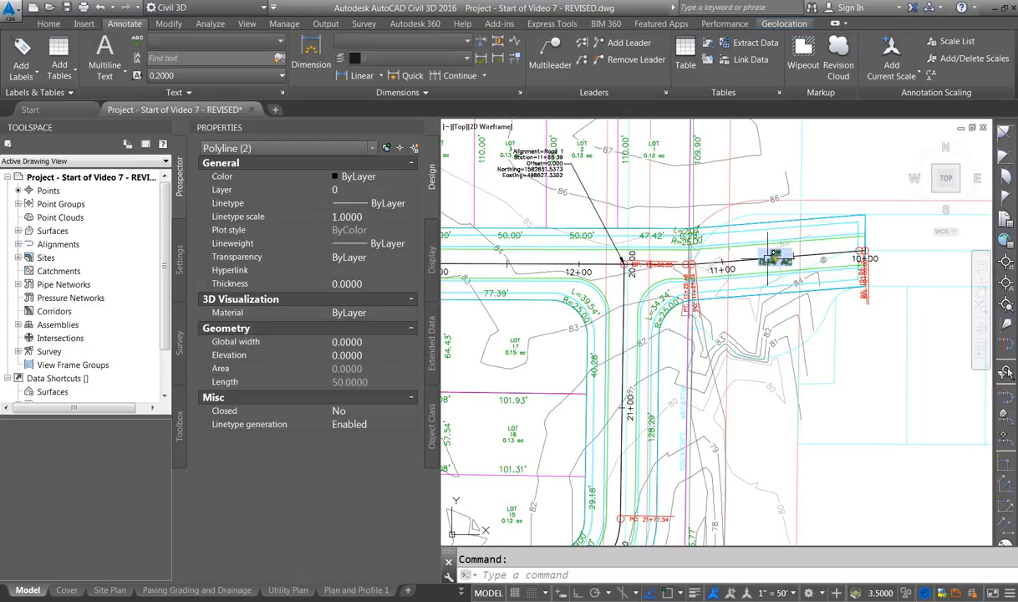
Add a station elevation label in the profile view at the starting endpoint of the red profile line.
scroll(788, 263, "down", 6)
scroll(782, 282, "up", 5)
scroll(782, 283, "up", 5)
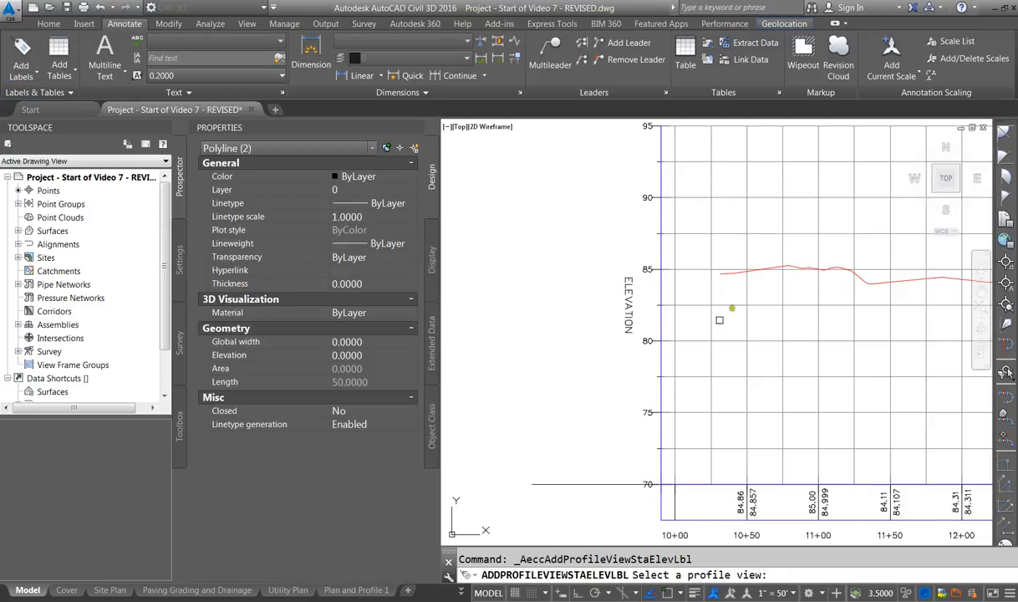
left_click(682, 487)
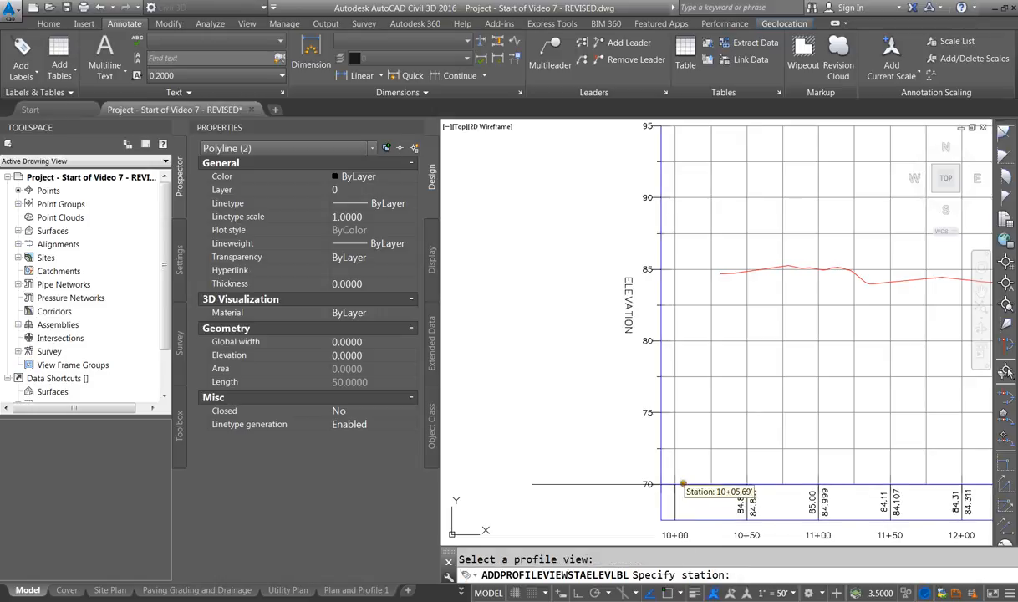
right_click(724, 271, "shift")
left_click(755, 335)
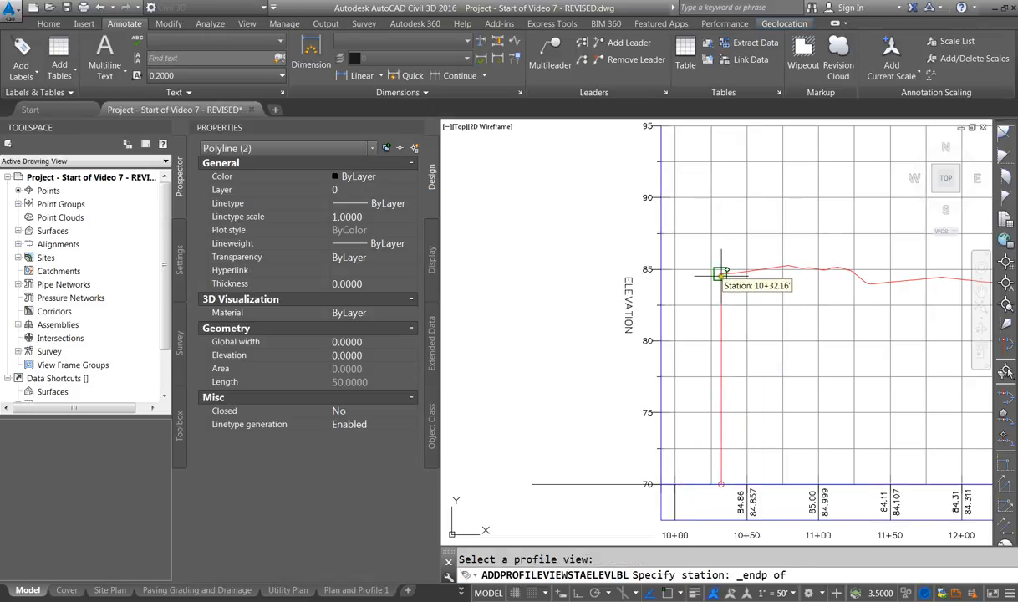
left_click(720, 272)
right_click(717, 272, "shift")
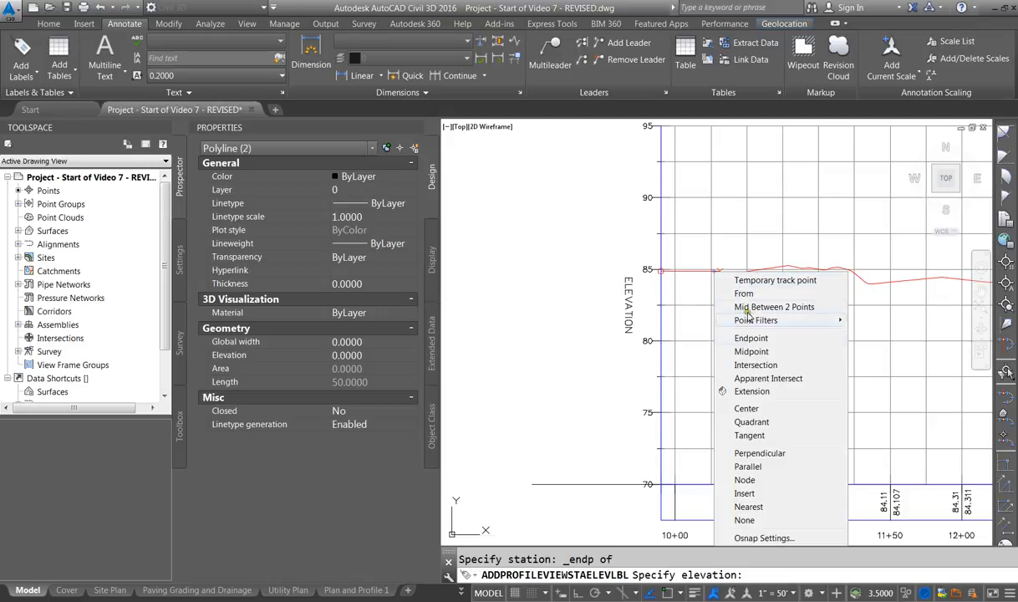
left_click(751, 338)
left_click(720, 271)
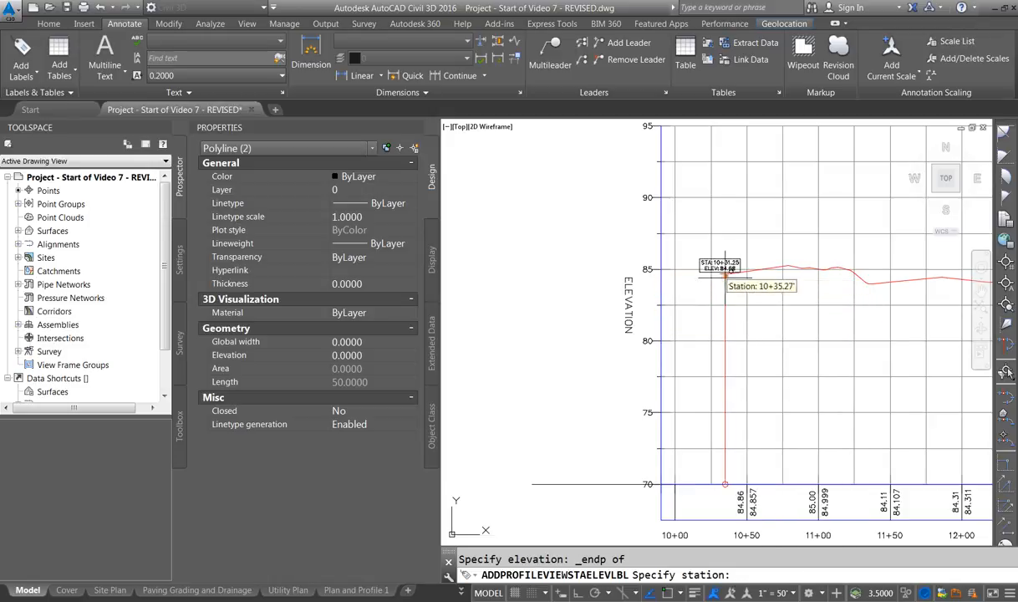
scroll(733, 268, "up", 4)
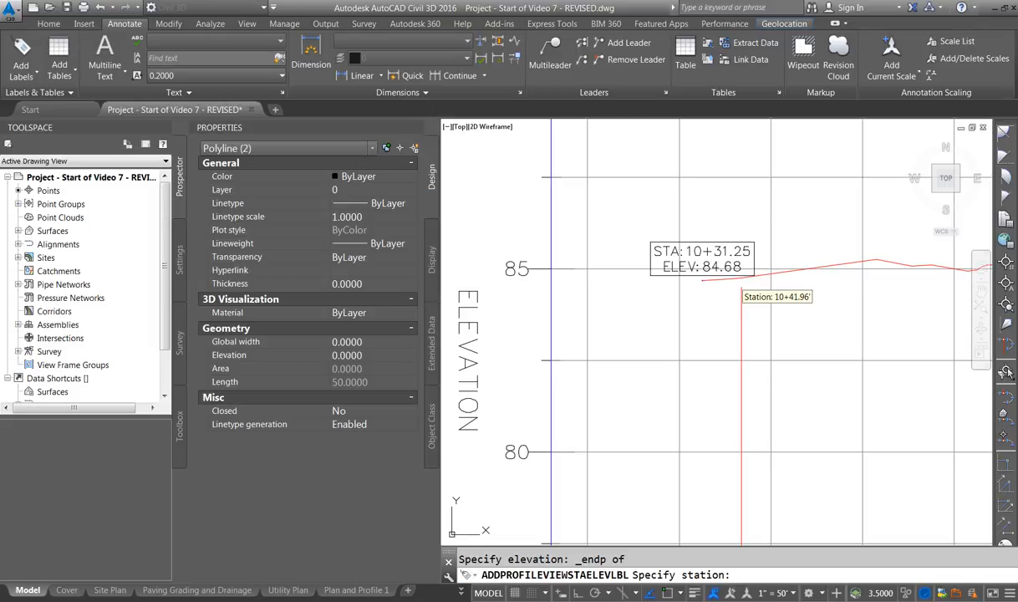
Examine the parcel segment labels of Lots 10 and 11 on the site plan.
scroll(742, 288, "down", 8)
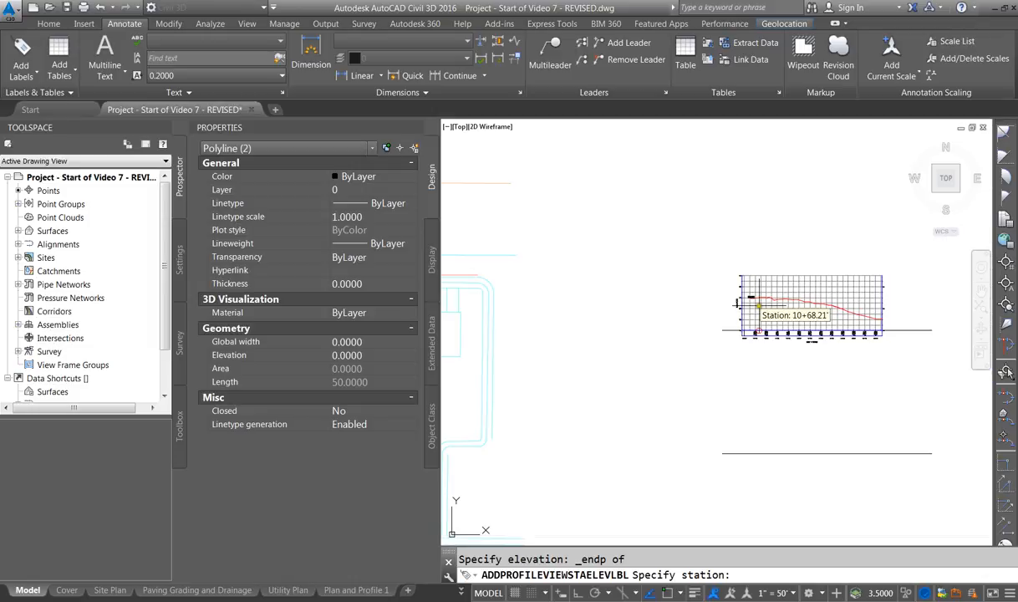
scroll(758, 305, "down", 2)
scroll(660, 301, "up", 6)
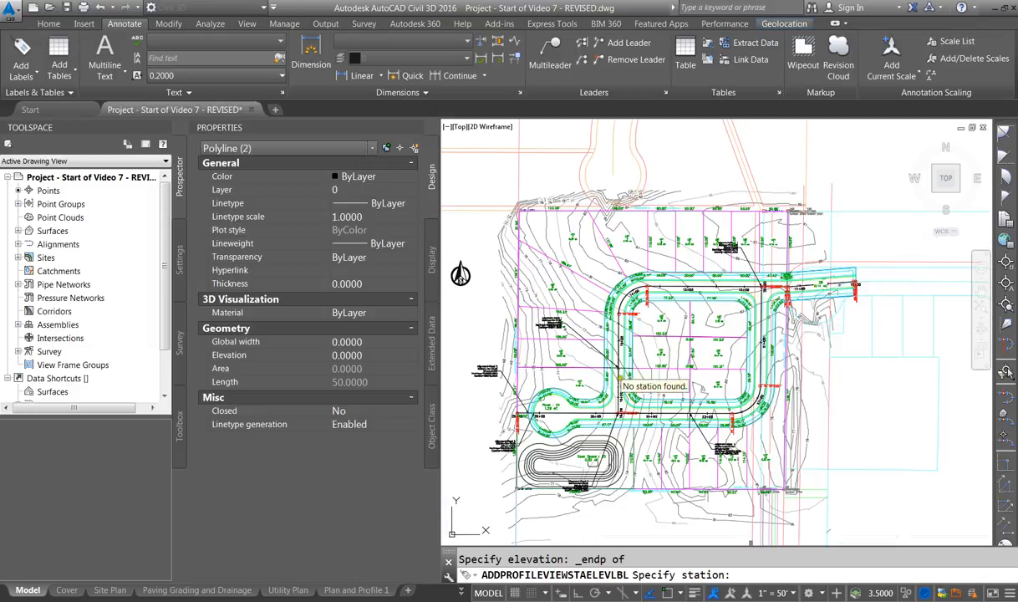
scroll(620, 378, "up", 3)
scroll(610, 372, "down", 3)
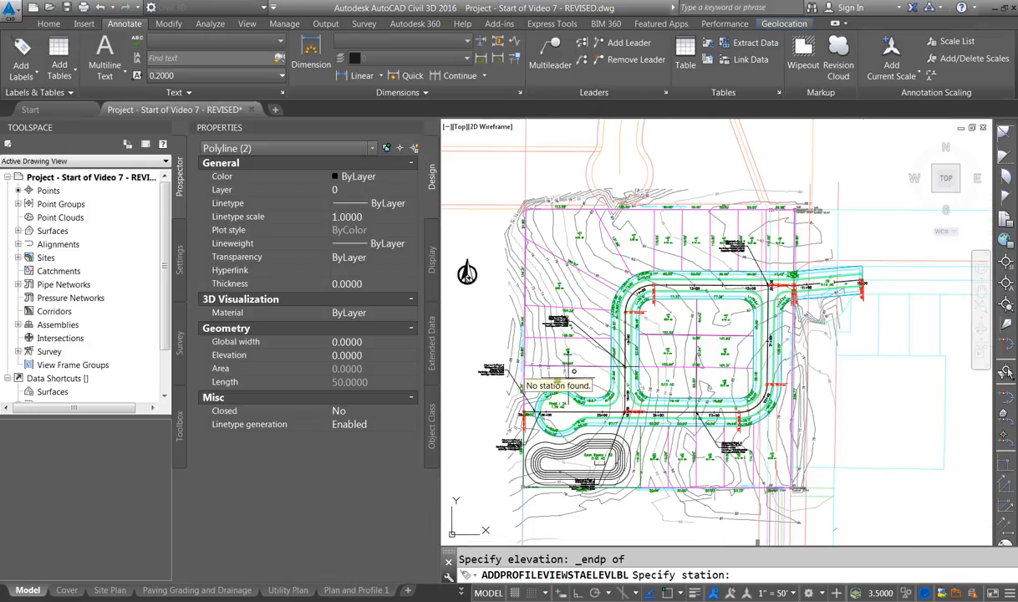
scroll(502, 369, "up", 3)
scroll(464, 367, "up", 3)
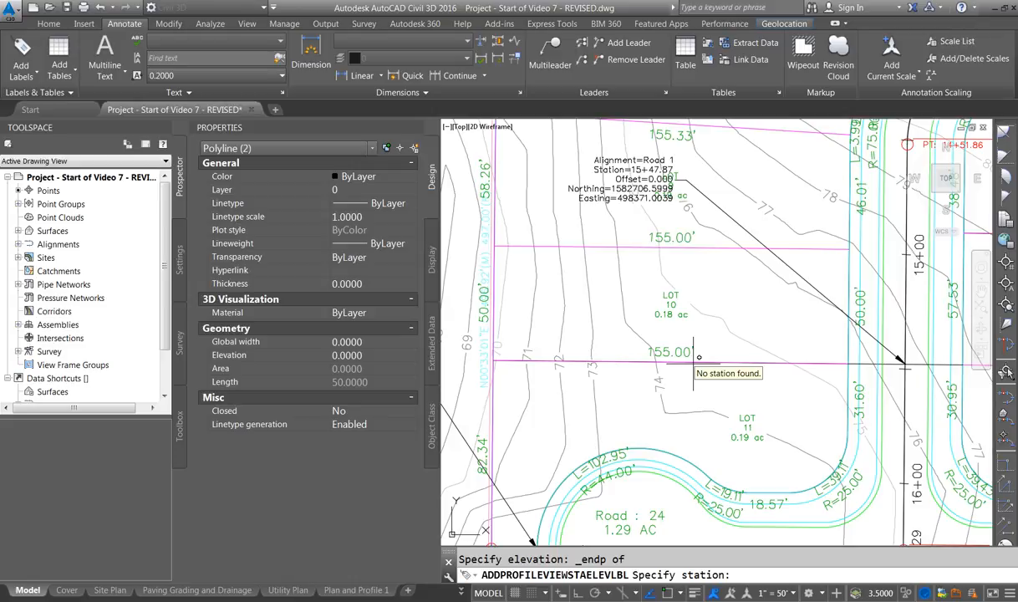
Examine the station offset labels and alignment points at the cul-de-sac end and the road loop's intersections.
scroll(686, 351, "down", 3)
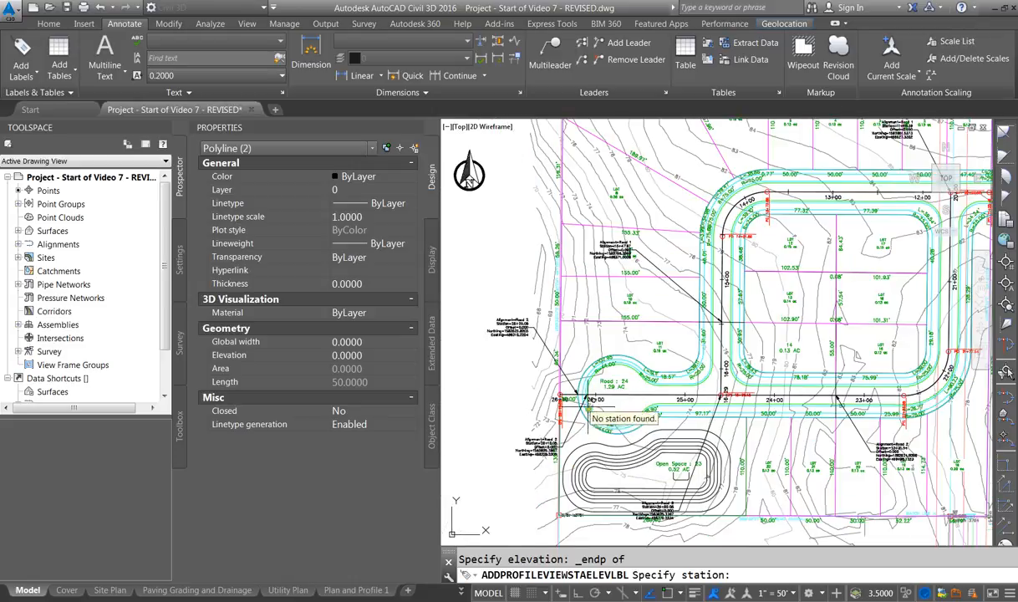
scroll(539, 393, "up", 3)
scroll(530, 384, "up", 3)
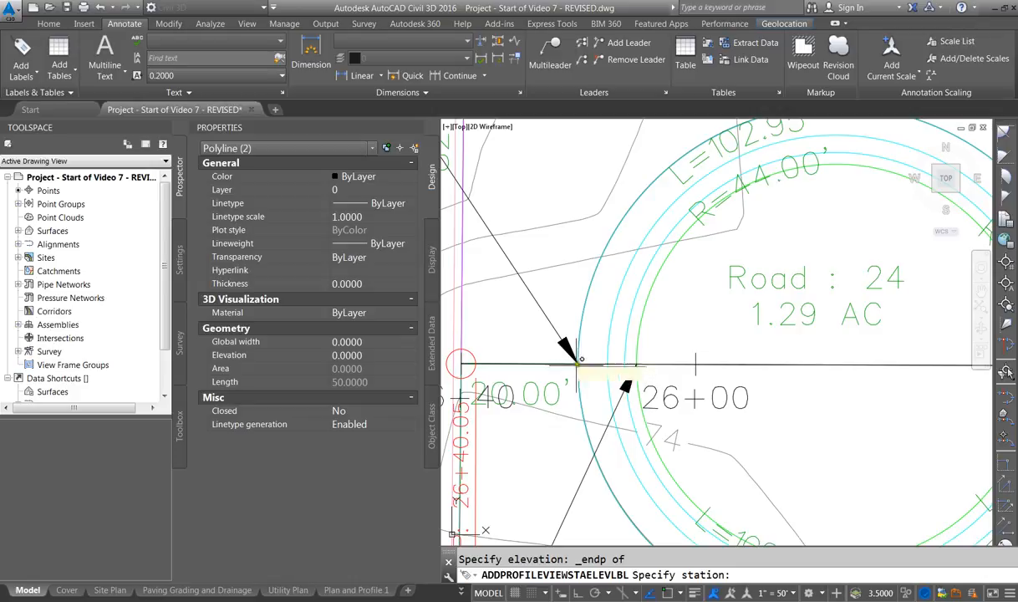
scroll(577, 361, "down", 2)
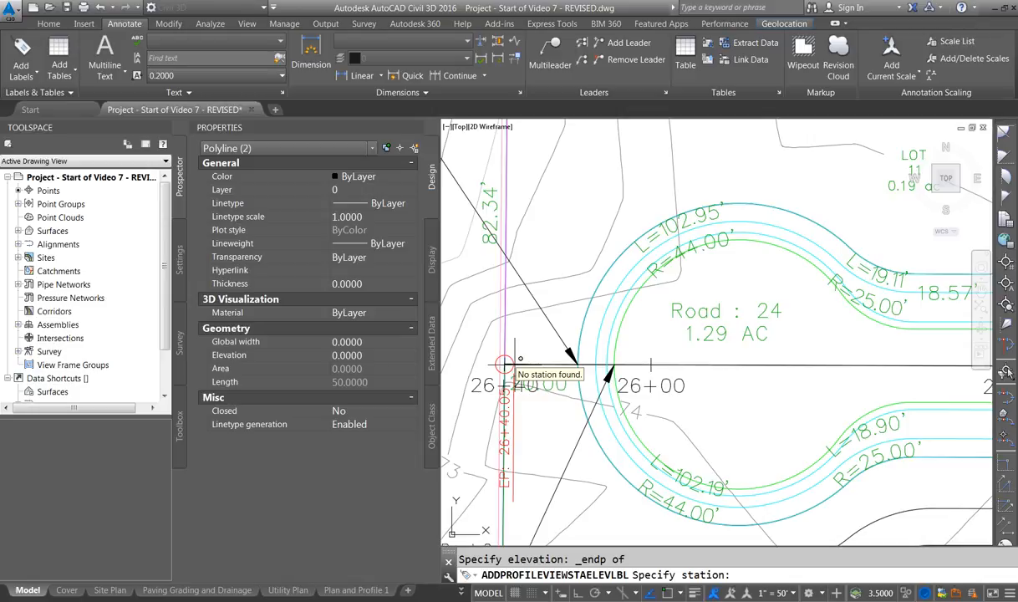
scroll(506, 363, "down", 2)
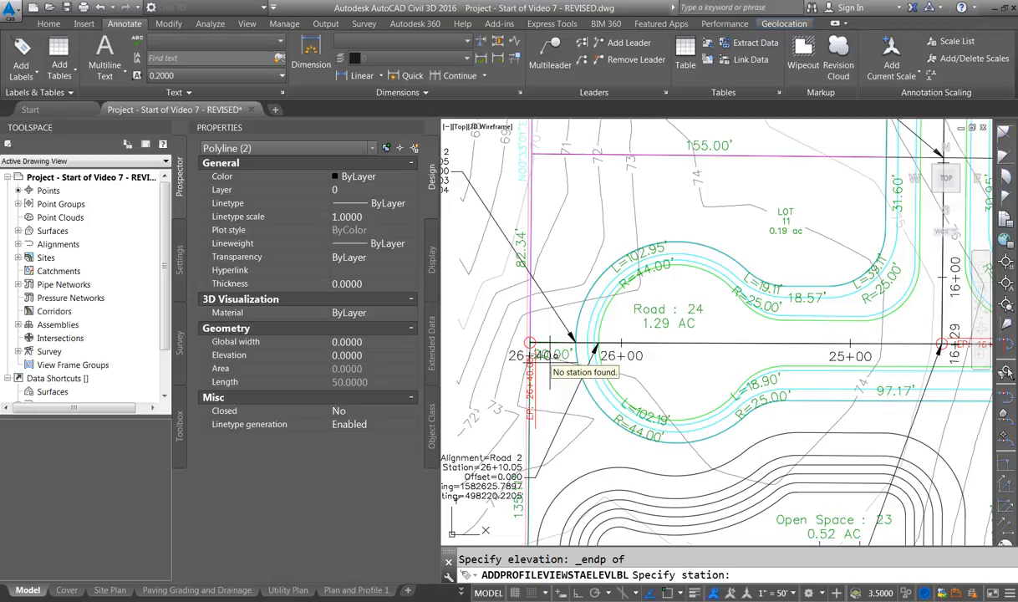
scroll(549, 356, "up", 2)
scroll(619, 267, "up", 1)
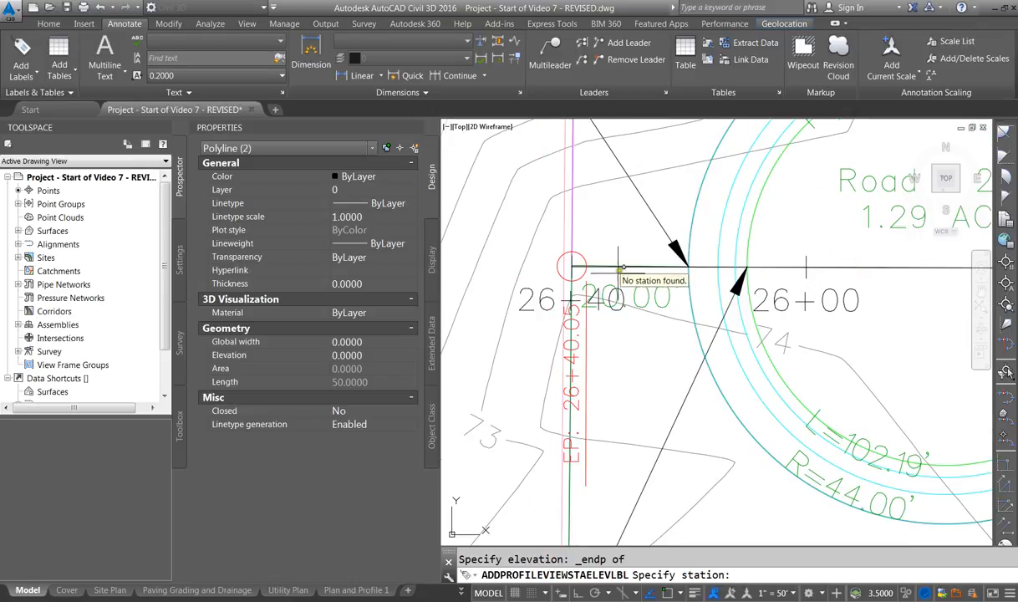
scroll(575, 368, "down", 3)
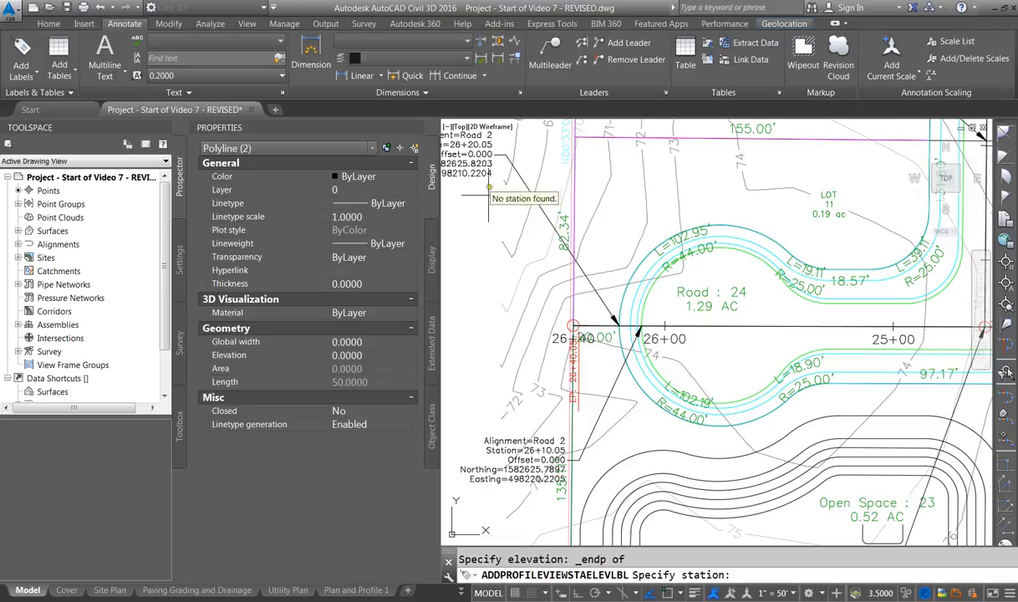
scroll(502, 284, "down", 5)
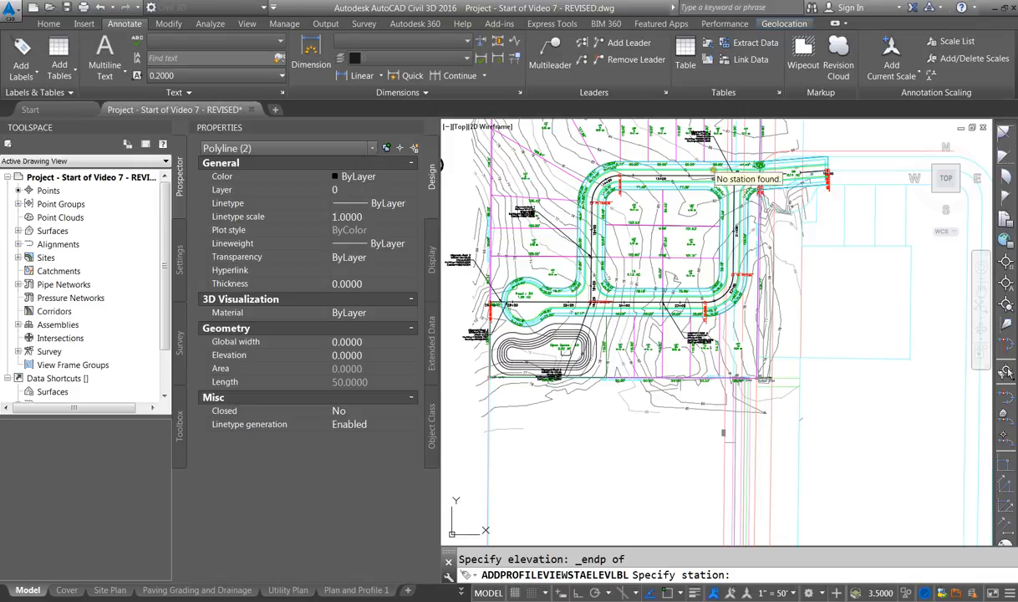
scroll(700, 163, "up", 4)
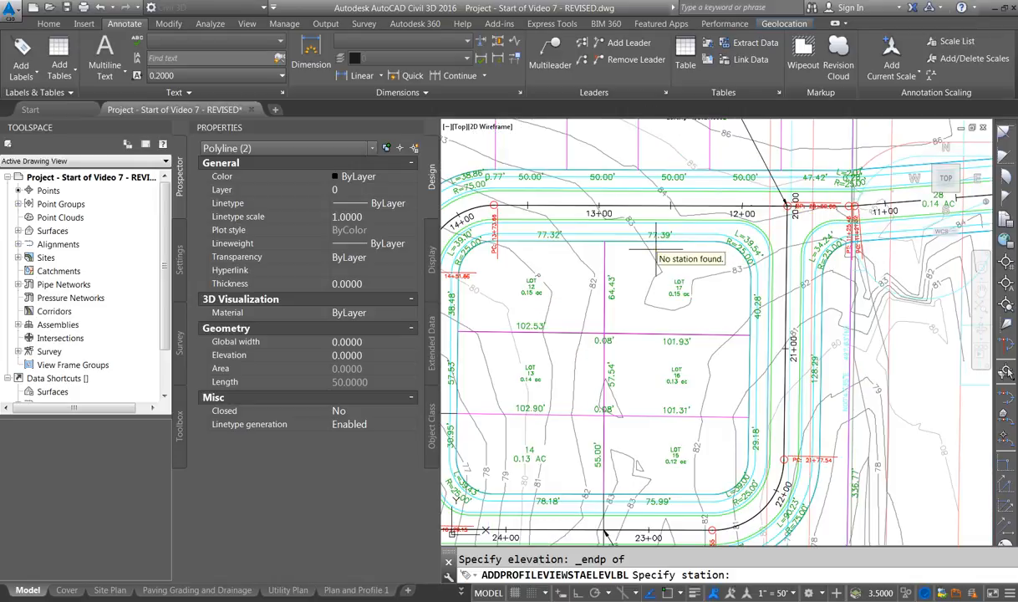
scroll(636, 261, "down", 2)
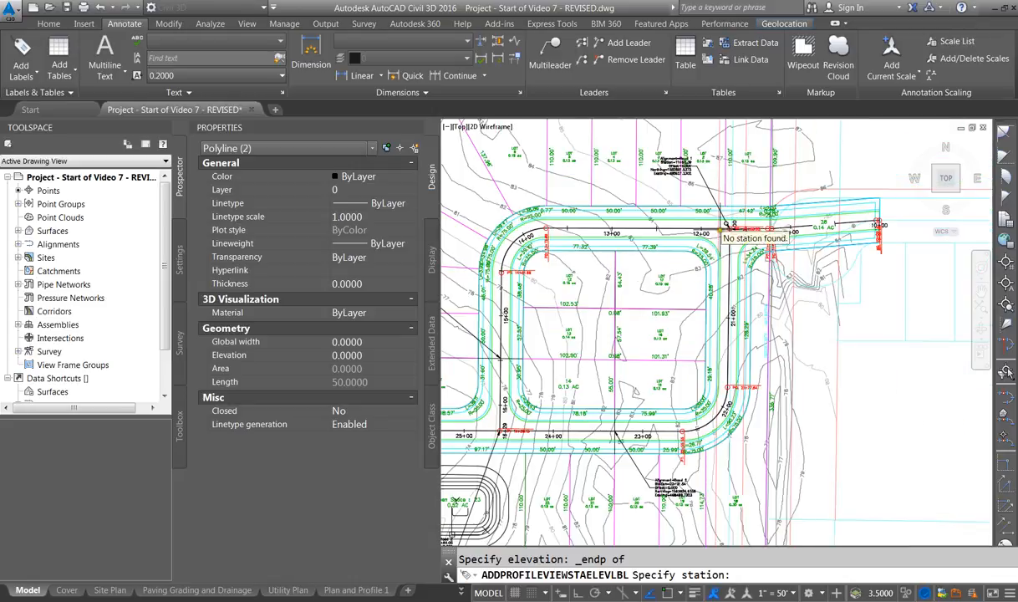
scroll(739, 223, "up", 2)
scroll(910, 218, "down", 2)
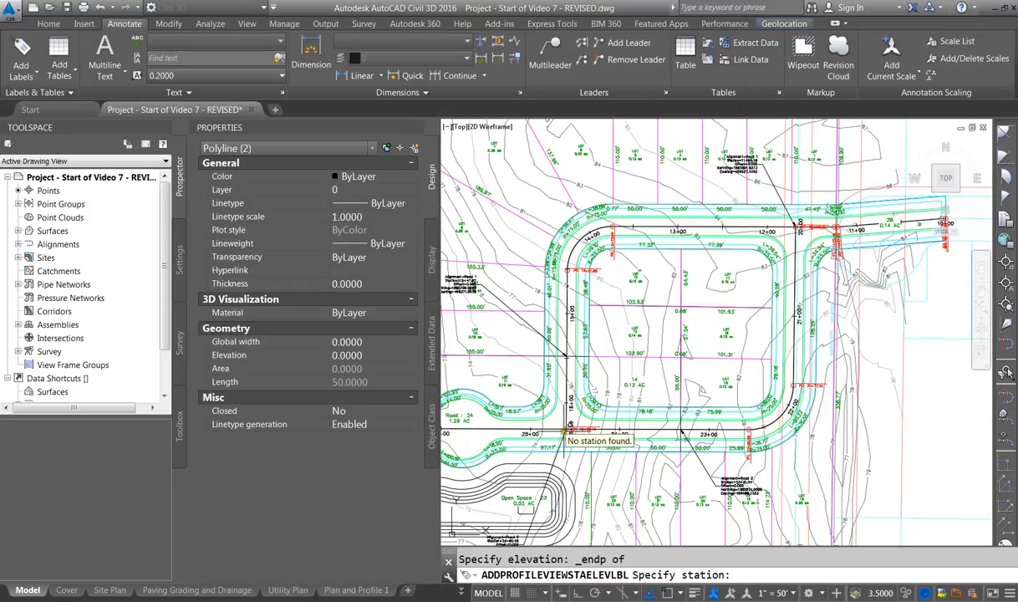
Examine the alignment end point and station offset labels at the road intersection between Lots 11 and 14, and review the overall site plan.
scroll(536, 436, "up", 3)
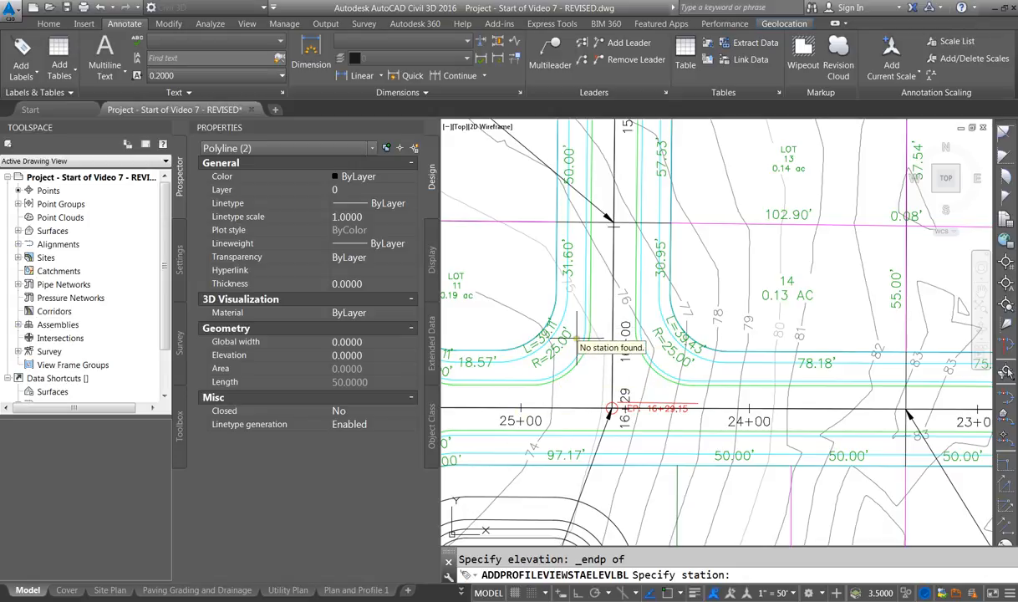
scroll(579, 376, "down", 2)
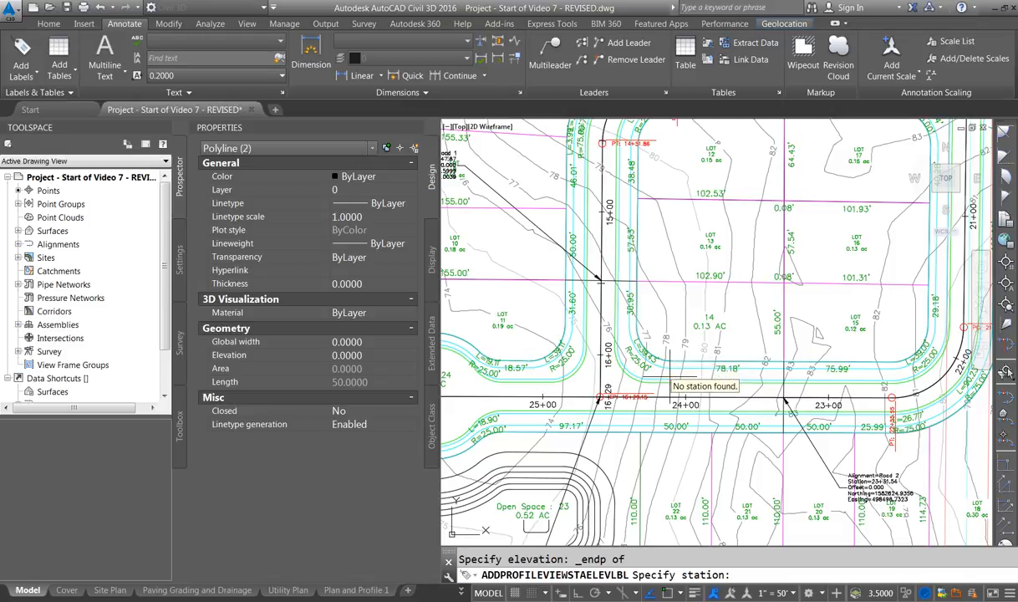
scroll(585, 380, "down", 6)
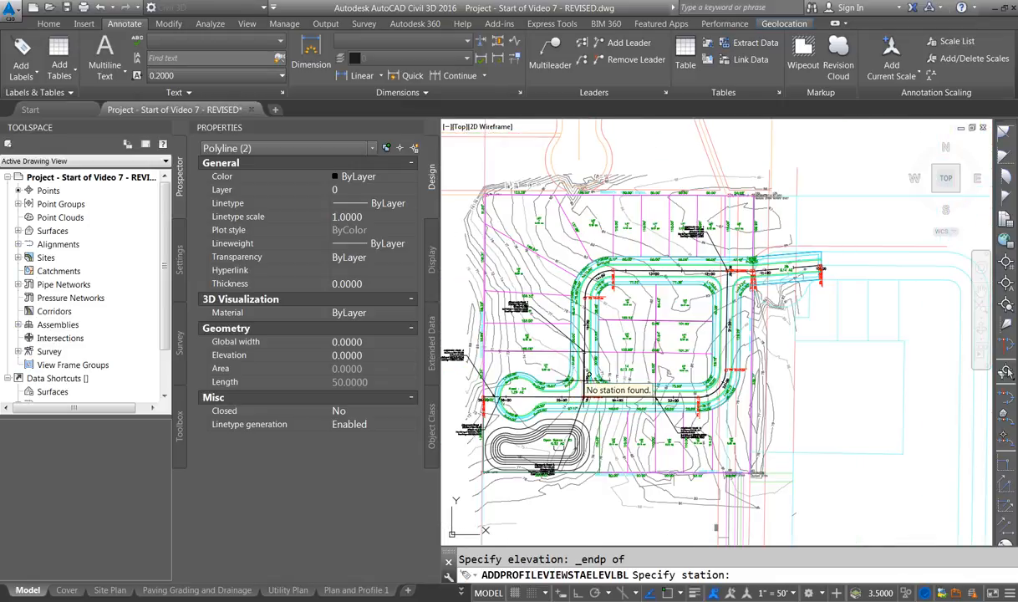
scroll(610, 360, "down", 5)
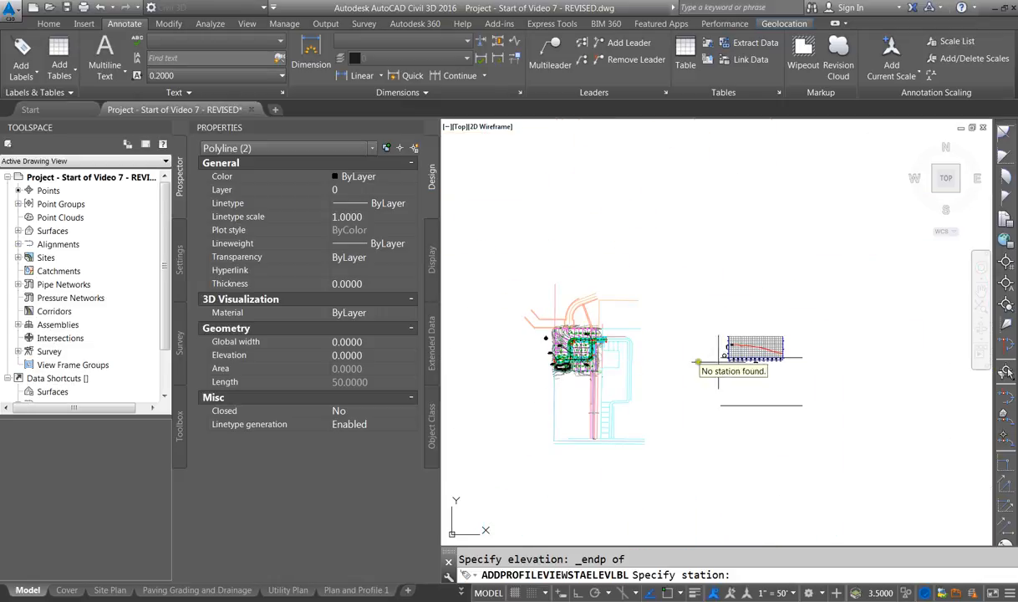
scroll(736, 295, "down", 2)
scroll(660, 353, "up", 6)
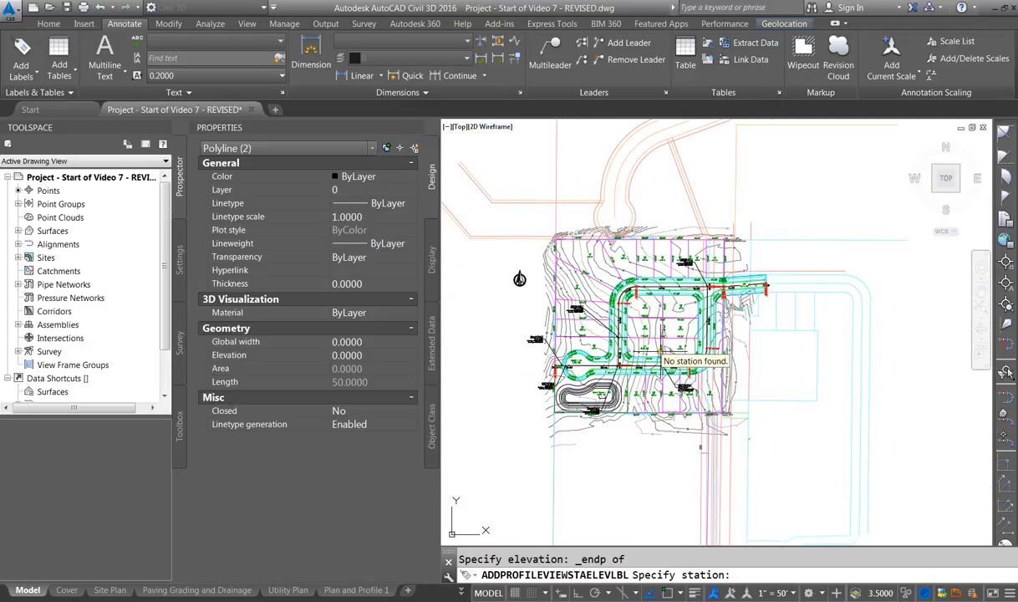
scroll(661, 353, "up", 3)
scroll(729, 283, "down", 1)
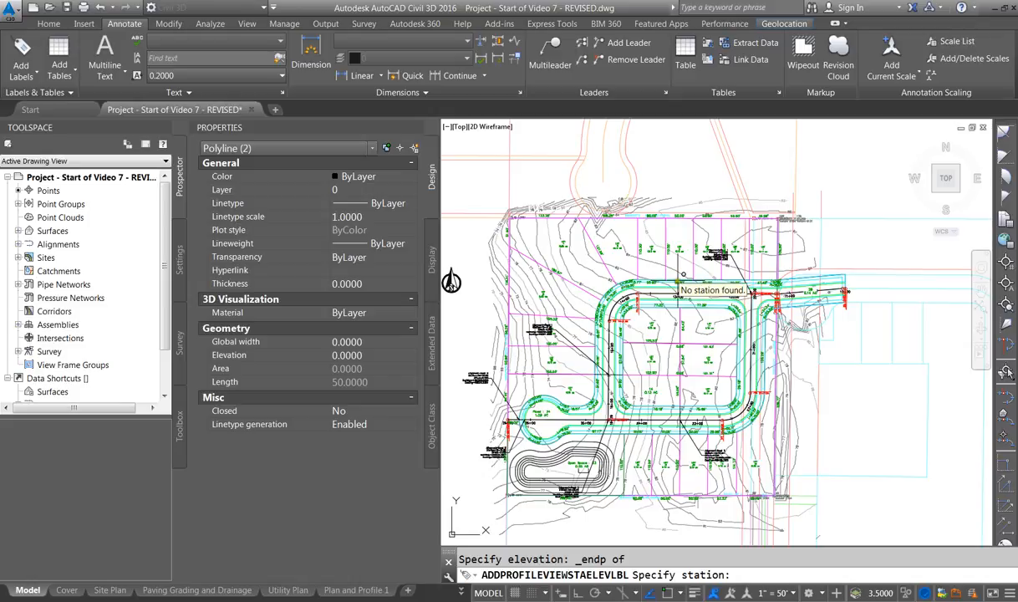